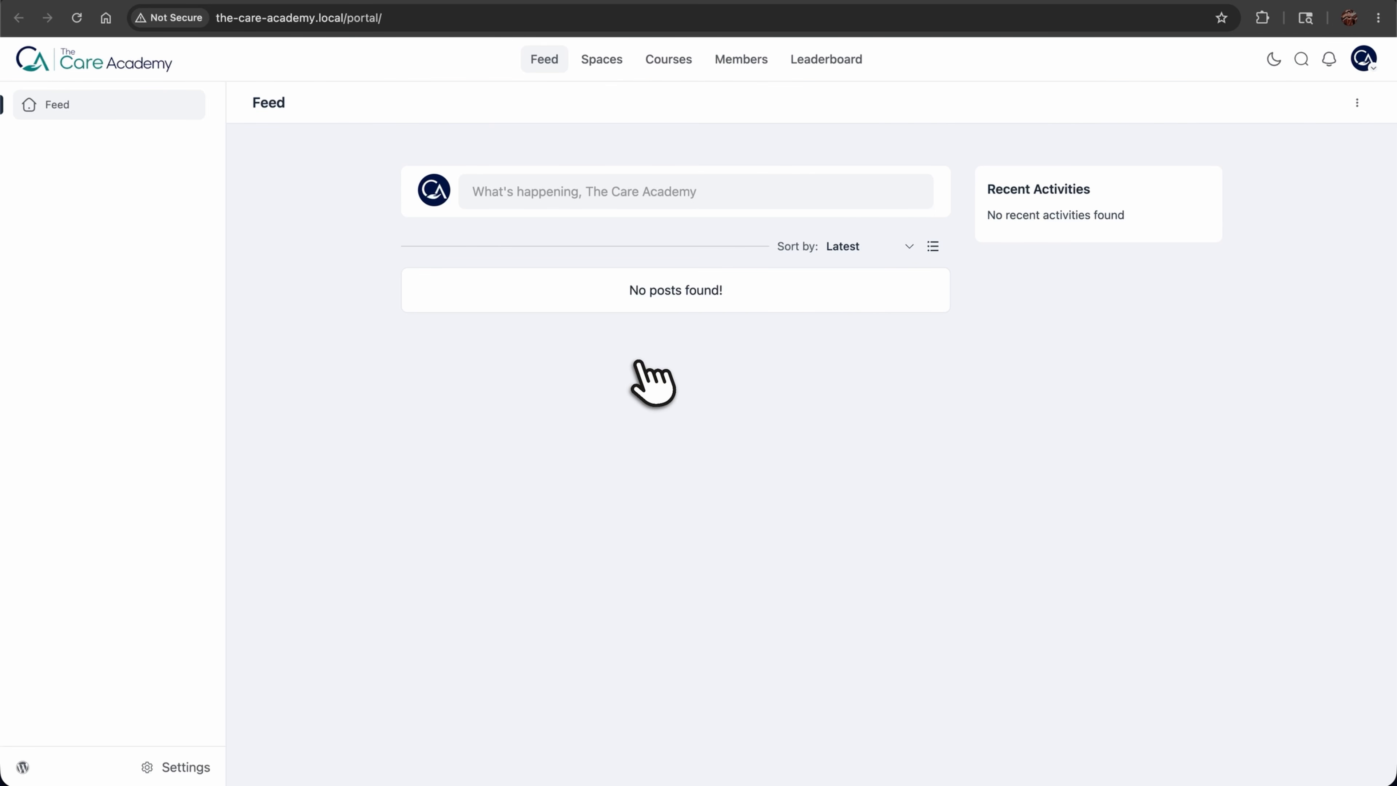
# Create a space group titled Wellness Hub with the slug Wellness-Hub in the portal settings
pyautogui.click(180, 766)
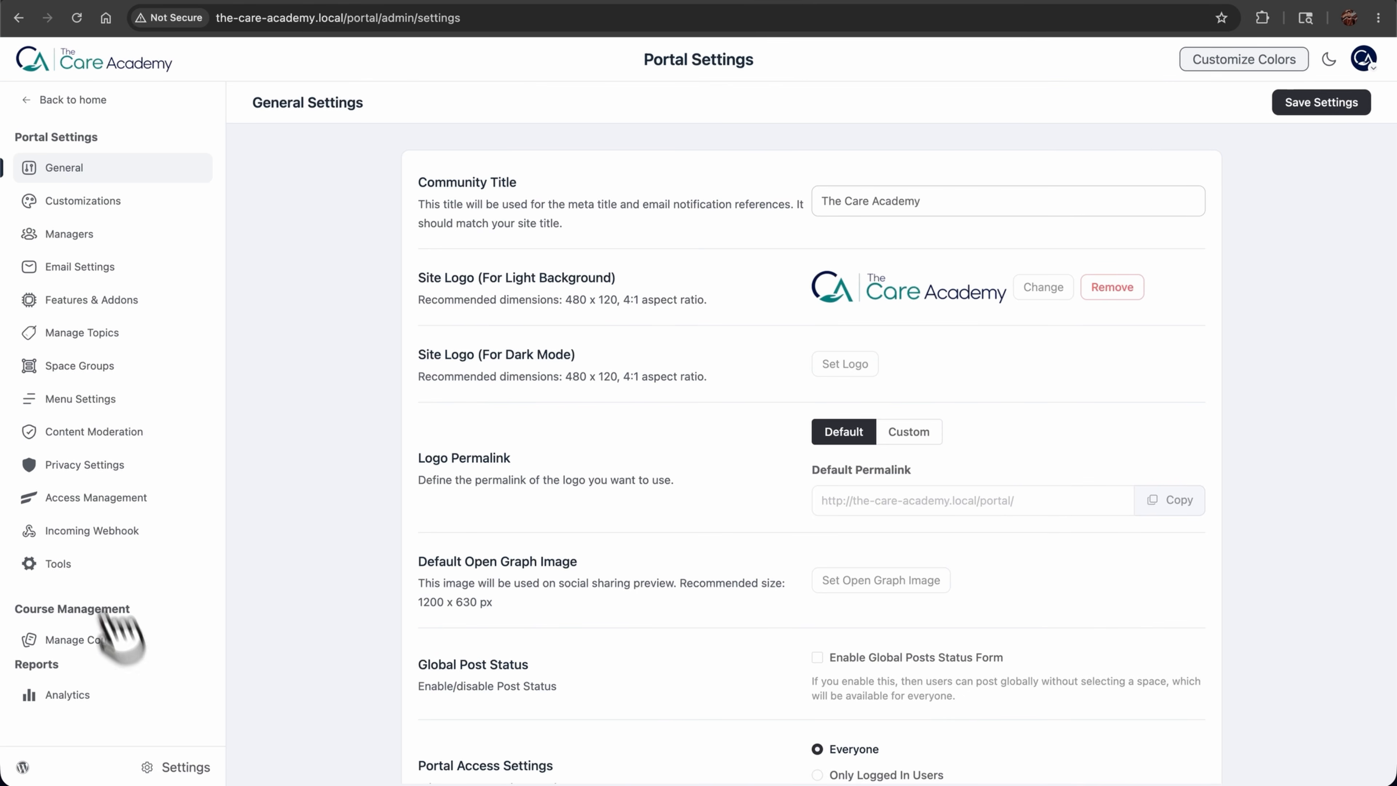
pyautogui.click(80, 370)
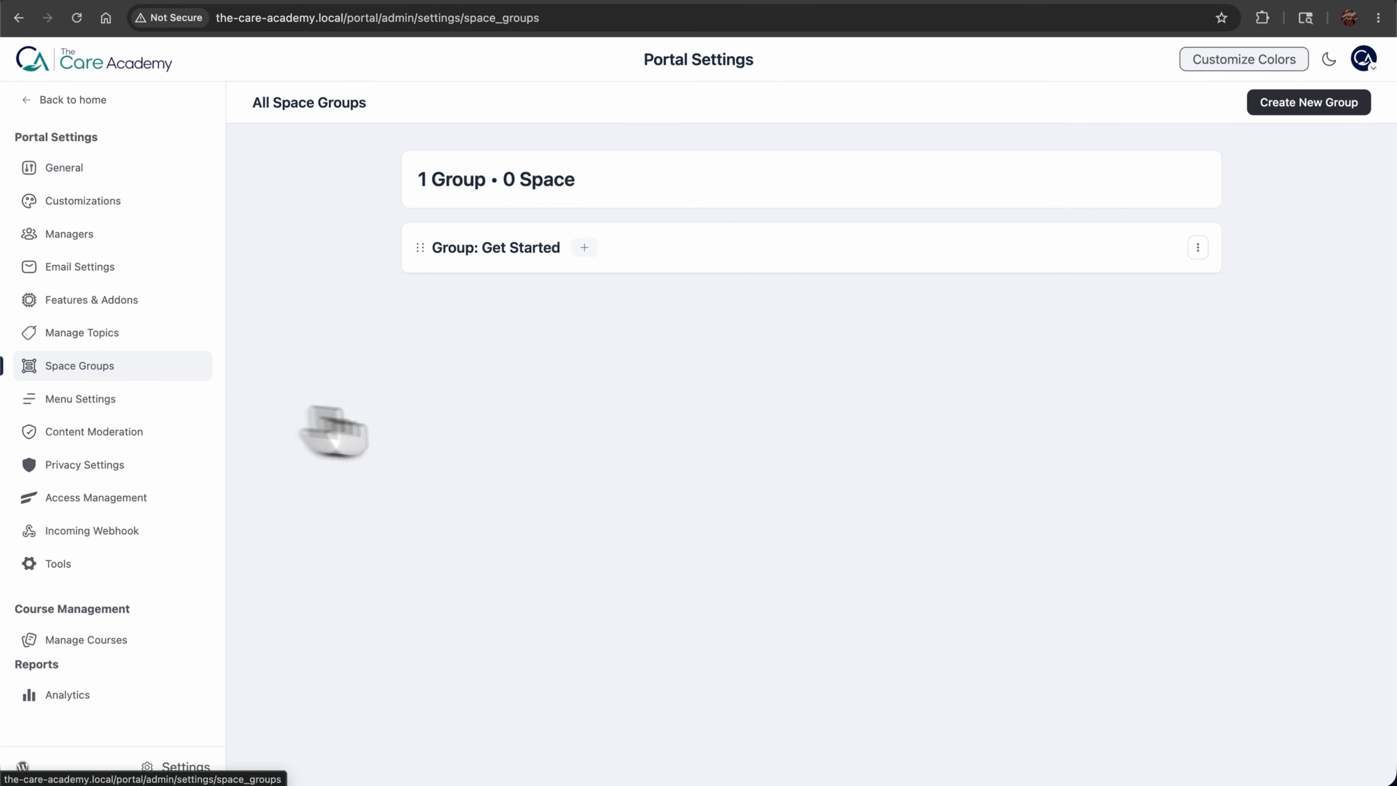
pyautogui.click(1309, 103)
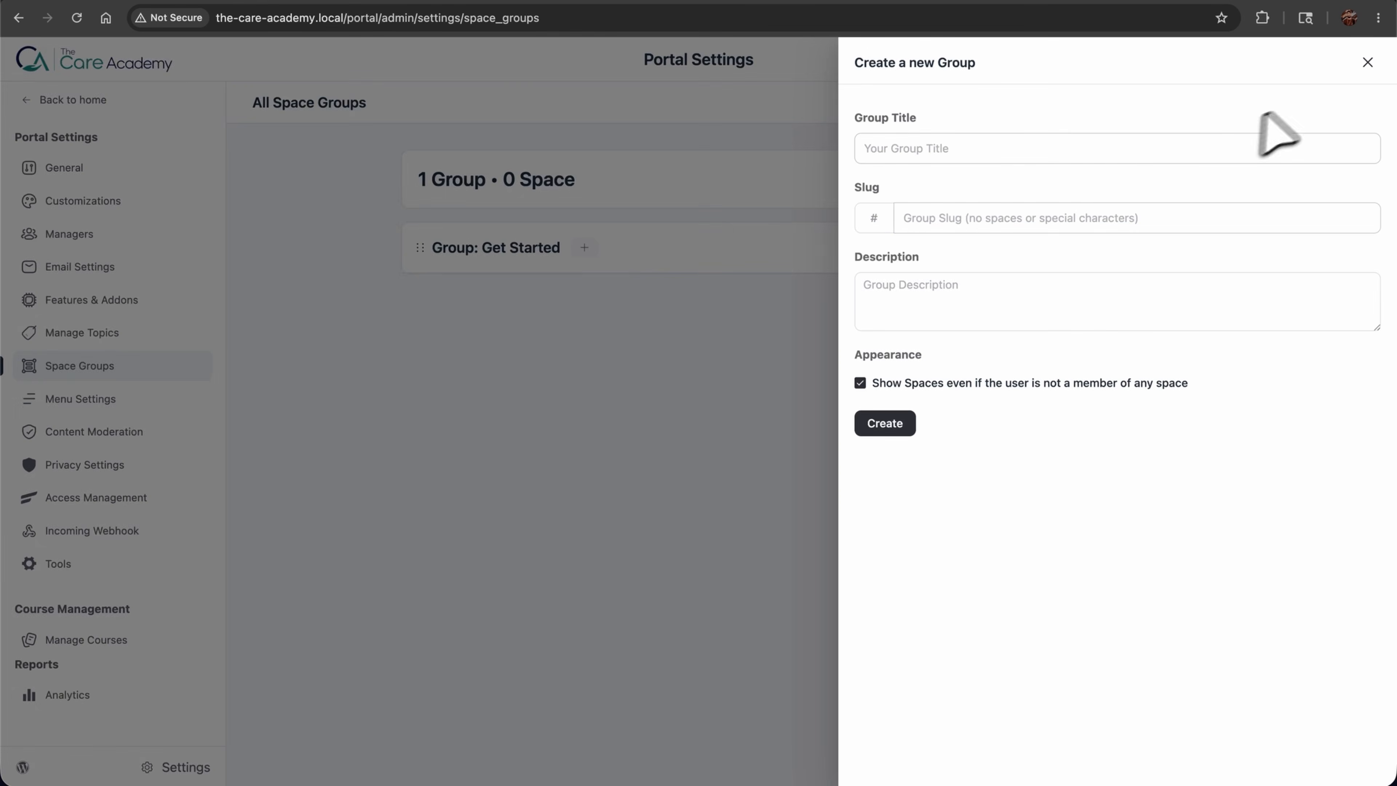
pyautogui.click(907, 153)
pyautogui.write('Wellness Hub')
pyautogui.click(930, 217)
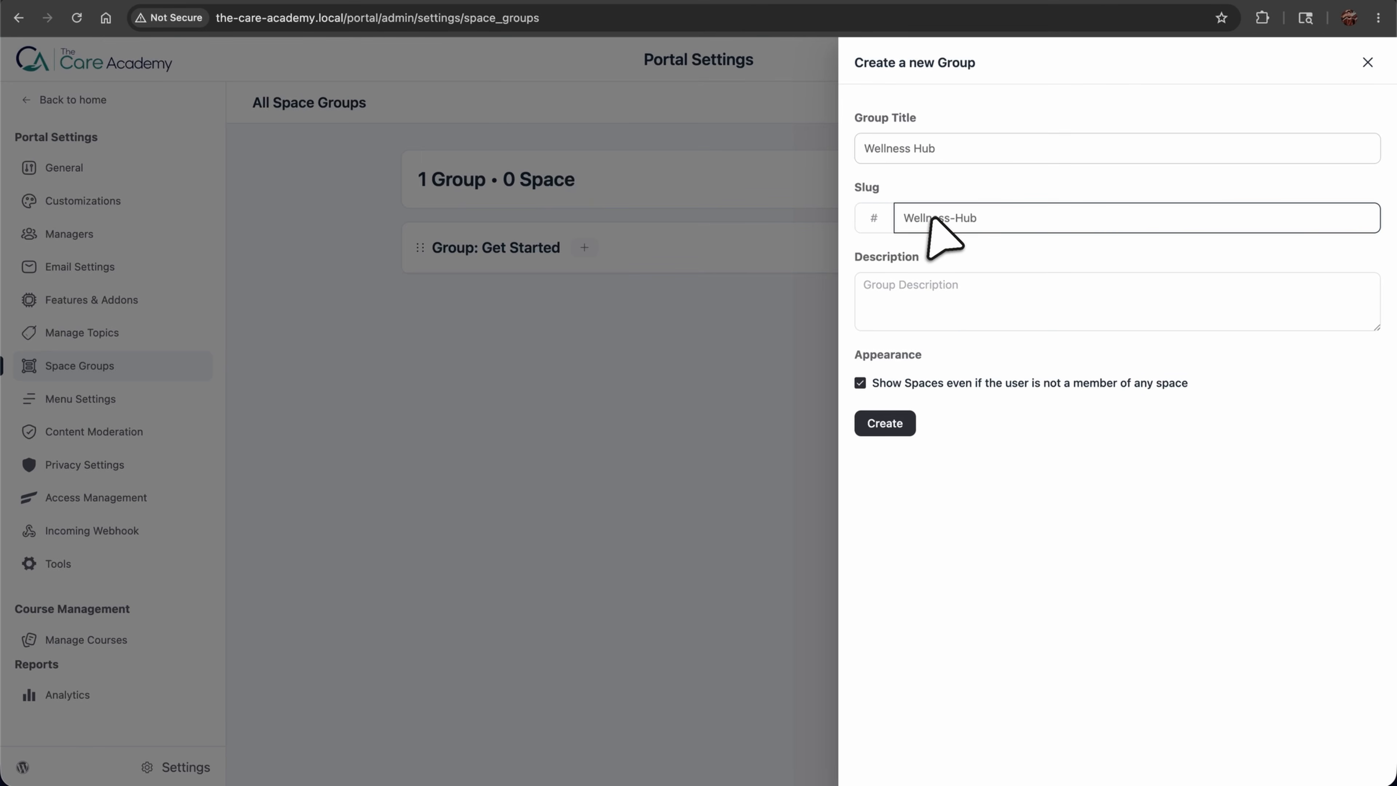
pyautogui.click(893, 423)
# Create another space group titled Recovery Lounge and give it a slug
pyautogui.click(1282, 103)
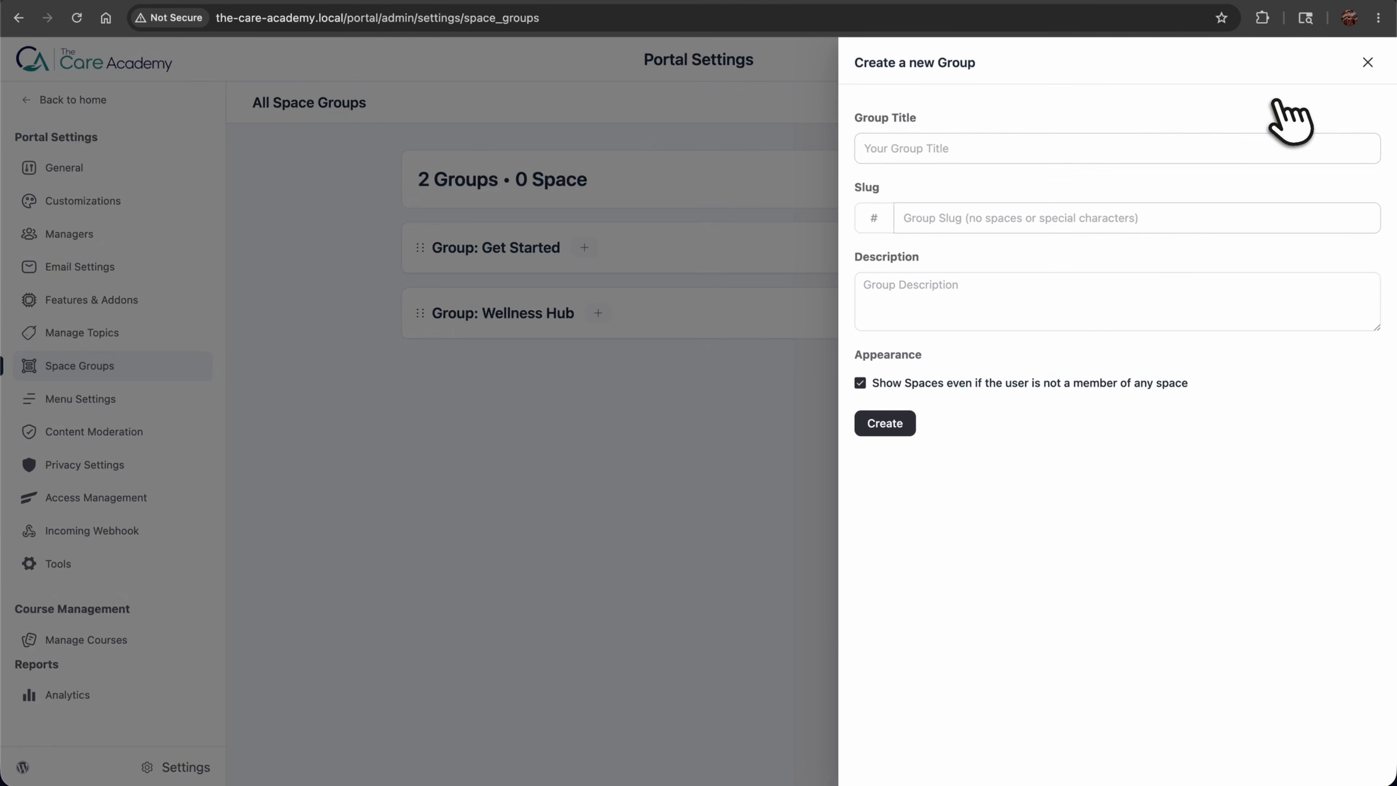
pyautogui.click(924, 154)
pyautogui.write('Recovery Lounge')
pyautogui.click(936, 220)
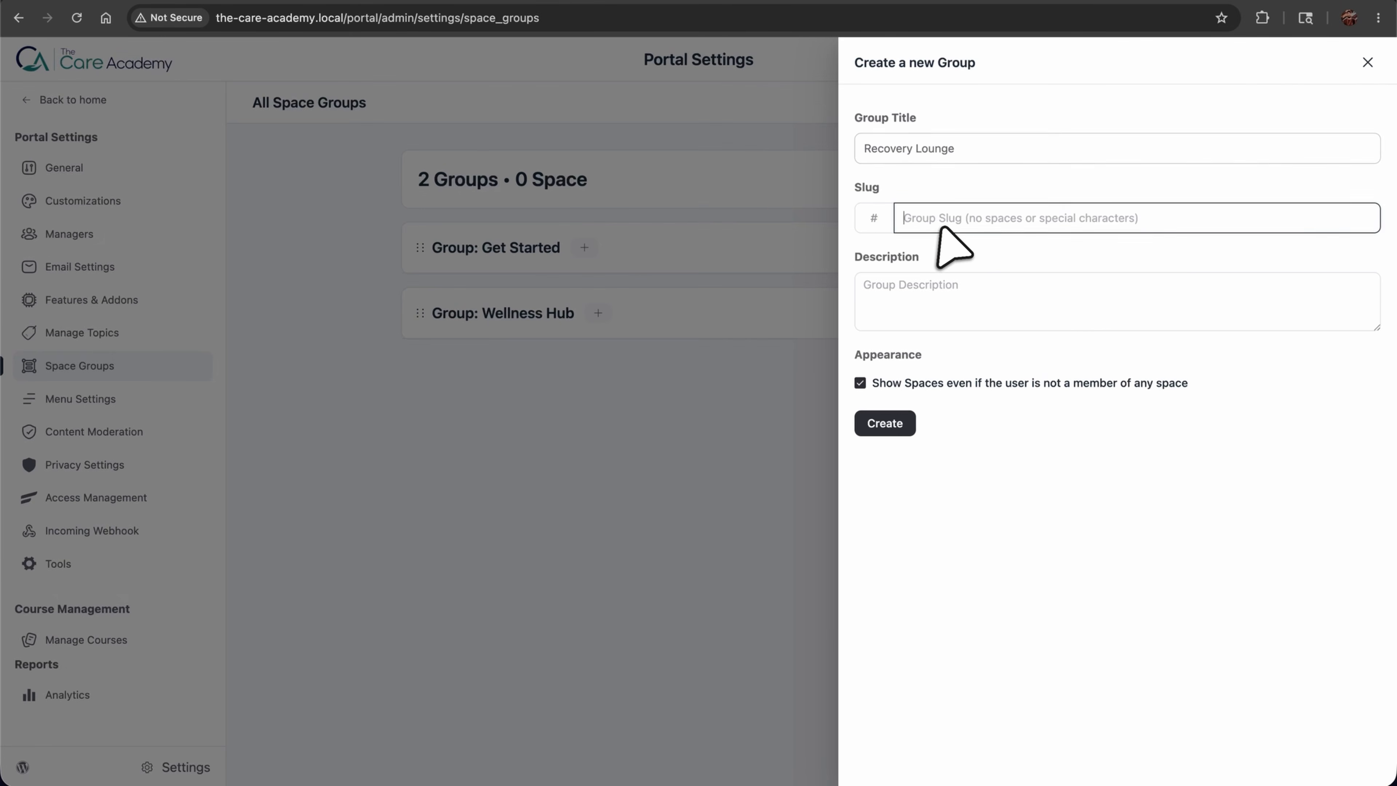
pyautogui.click(881, 422)
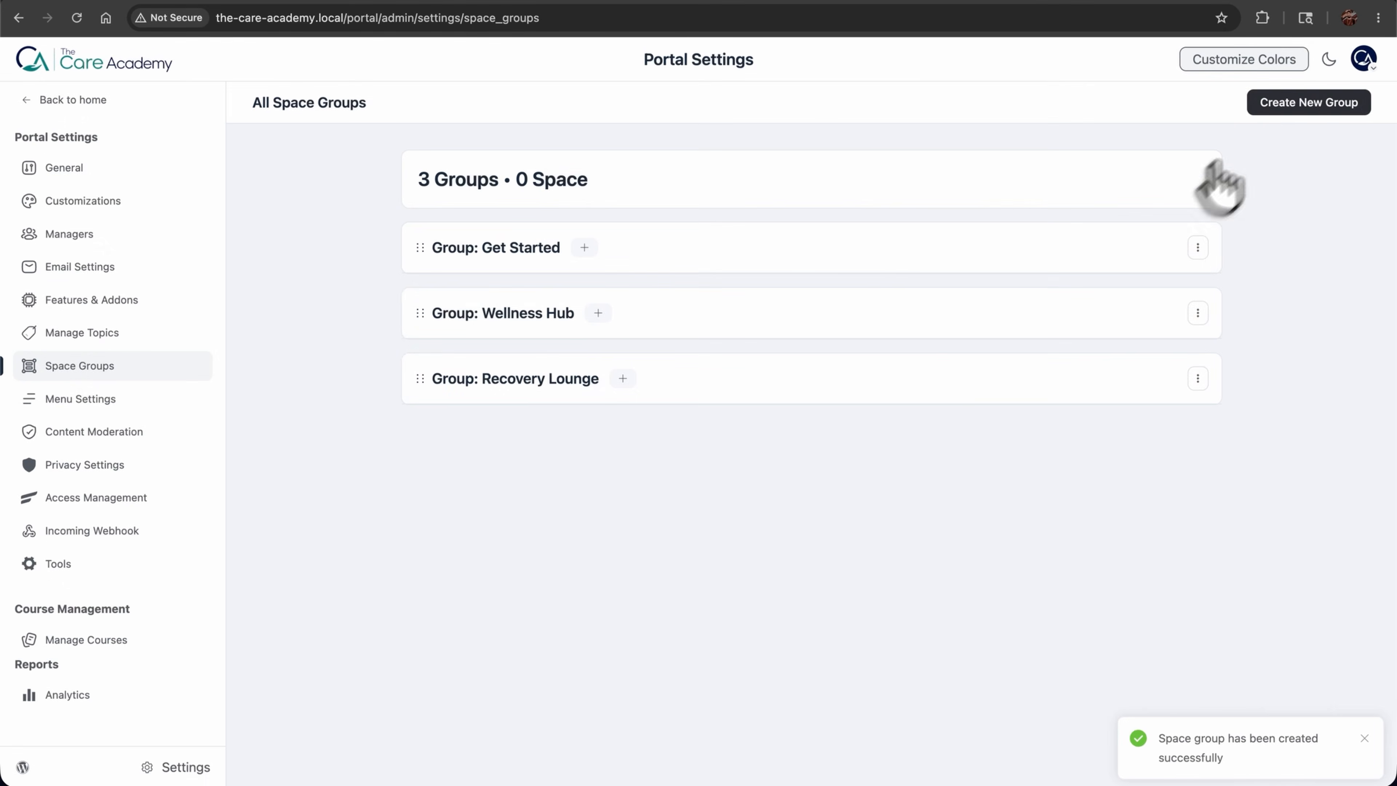
# Create a third space group titled Learners Academy and give it a slug
pyautogui.click(1287, 104)
pyautogui.click(905, 156)
pyautogui.write('Learners Academy')
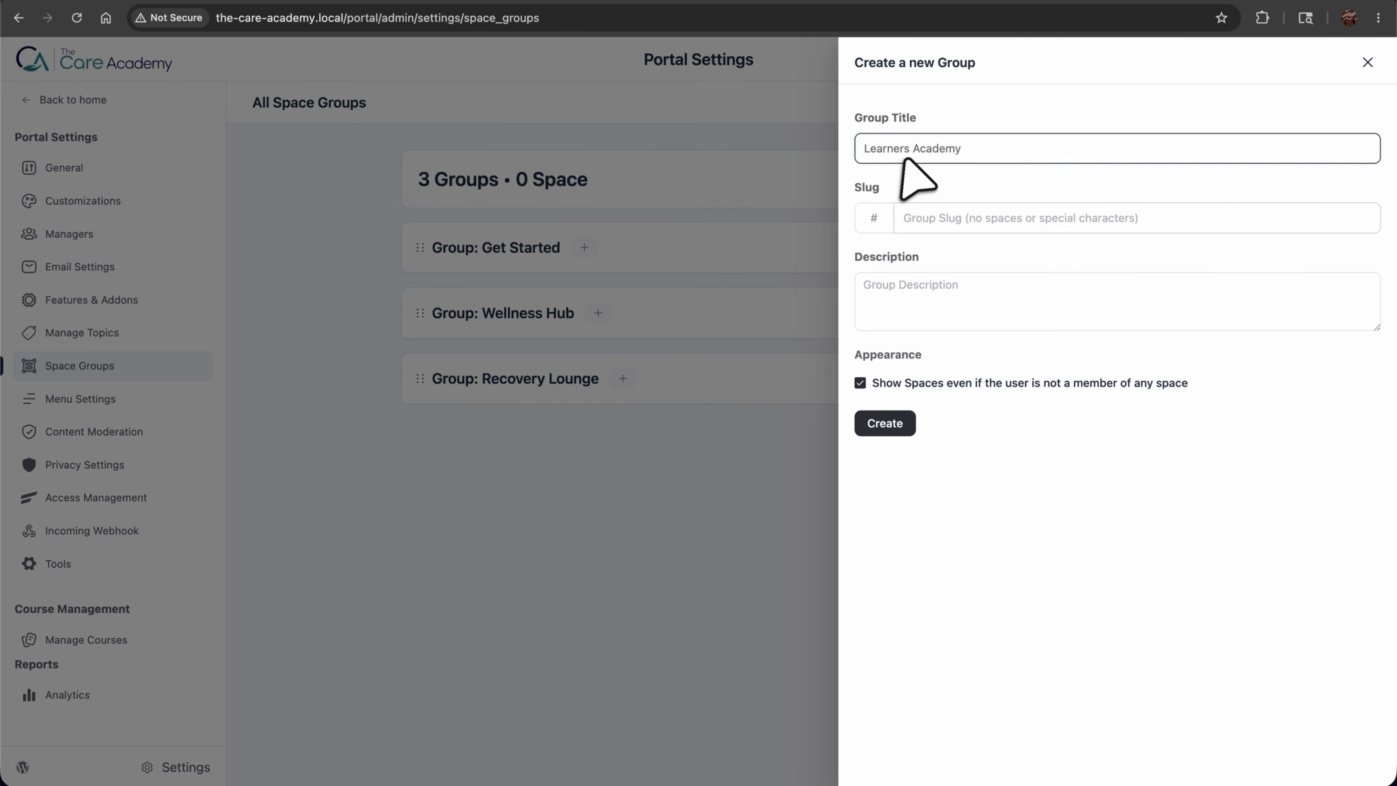
pyautogui.click(935, 223)
pyautogui.click(902, 422)
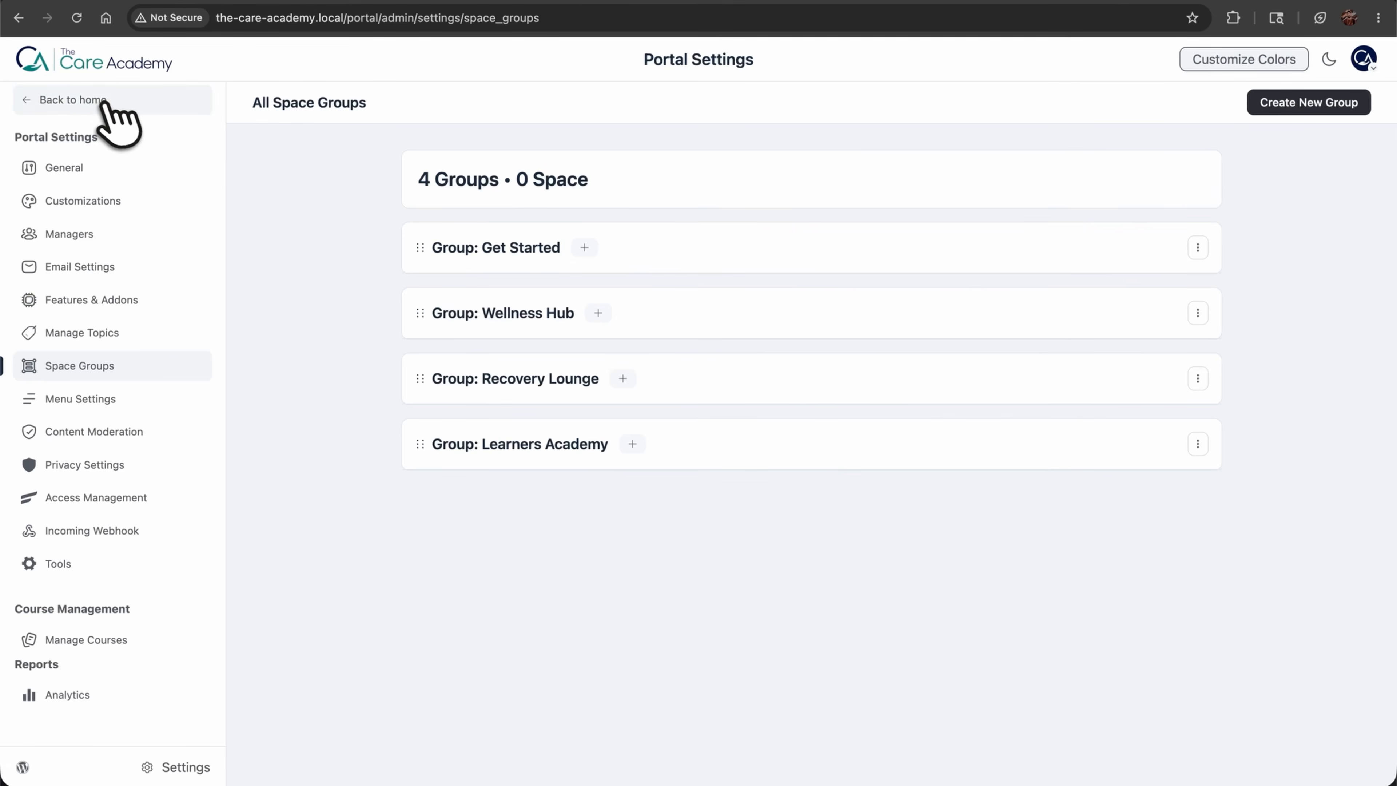
# Start a new discussion space titled Basic Health Guidelines, with slug basic-health-guidelines, a short wellness description and the Wellness Hub menu group
pyautogui.click(102, 103)
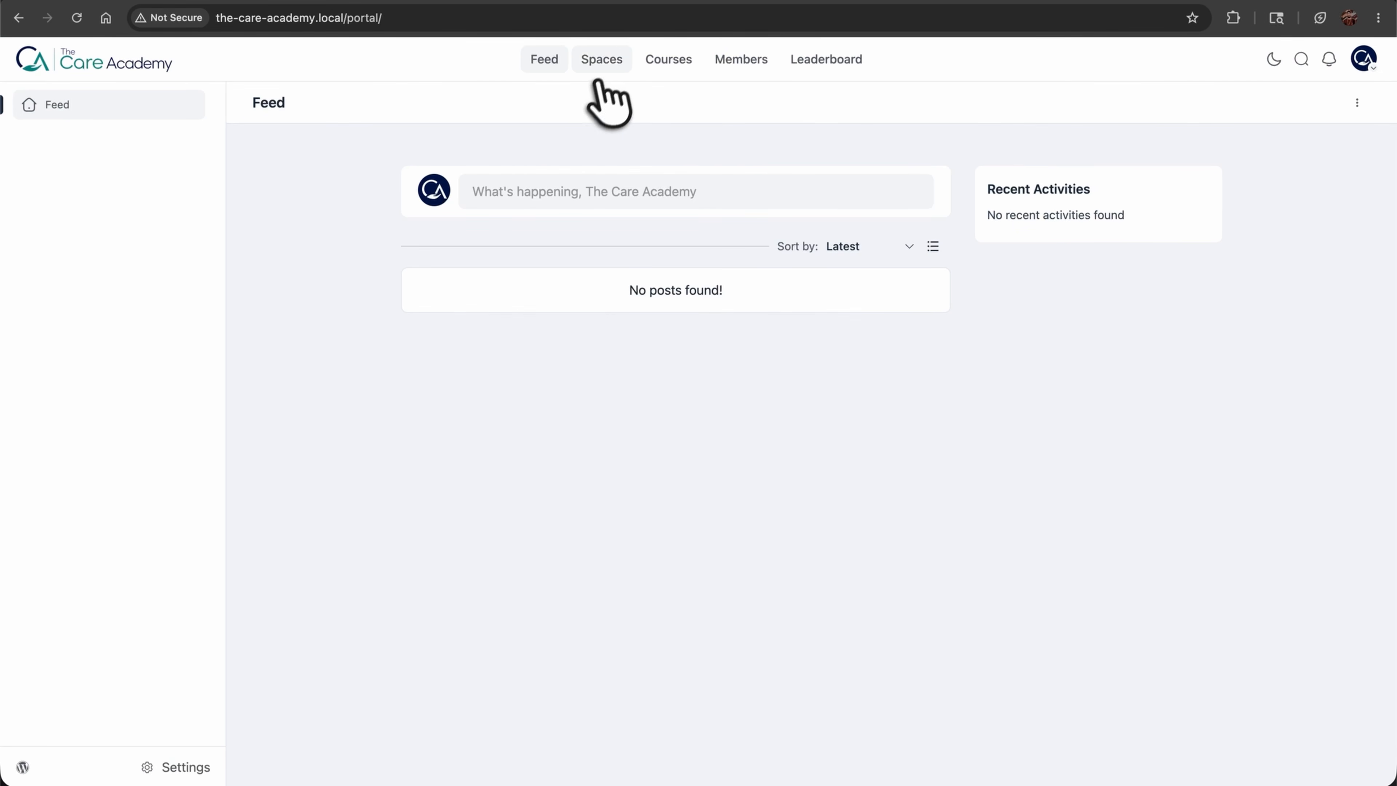
pyautogui.click(603, 62)
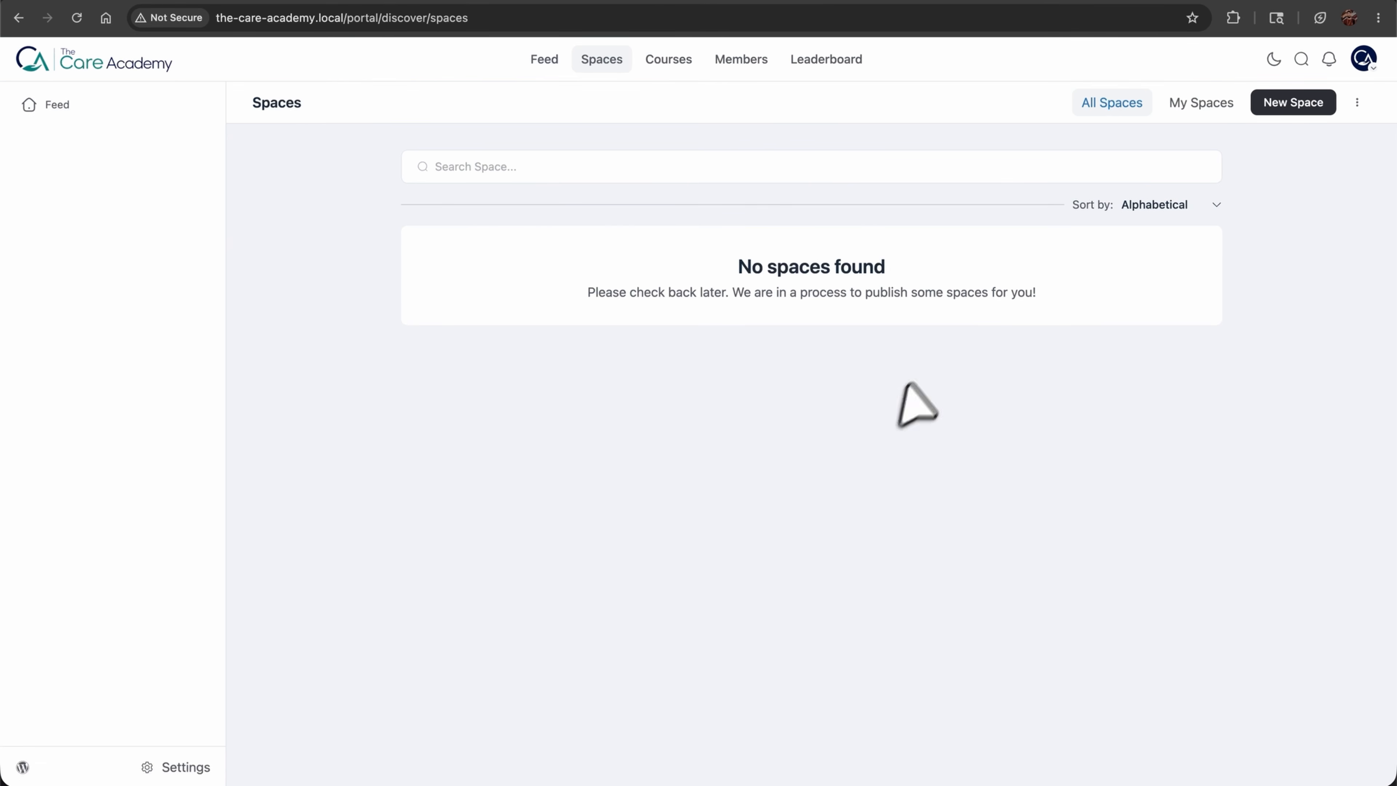
pyautogui.click(1292, 105)
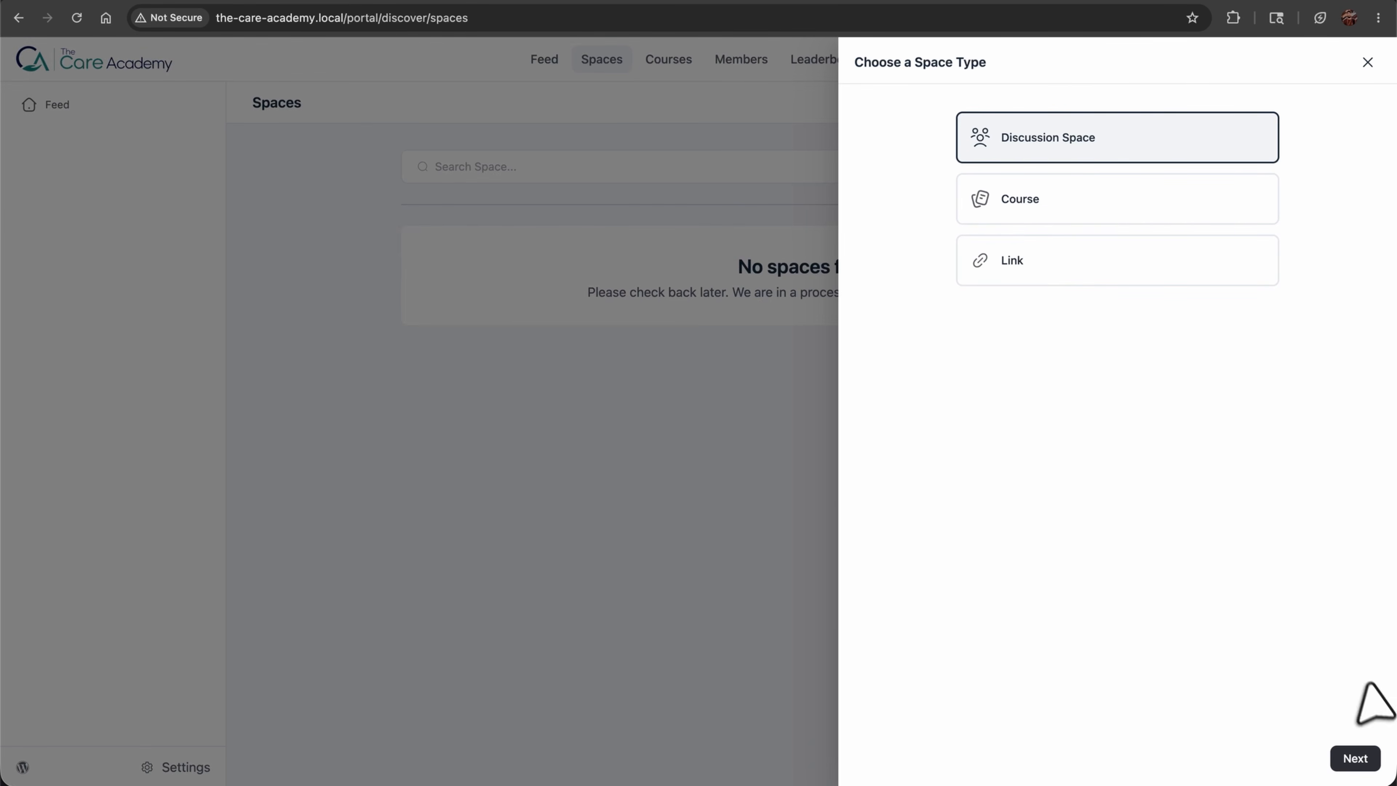
pyautogui.click(1347, 758)
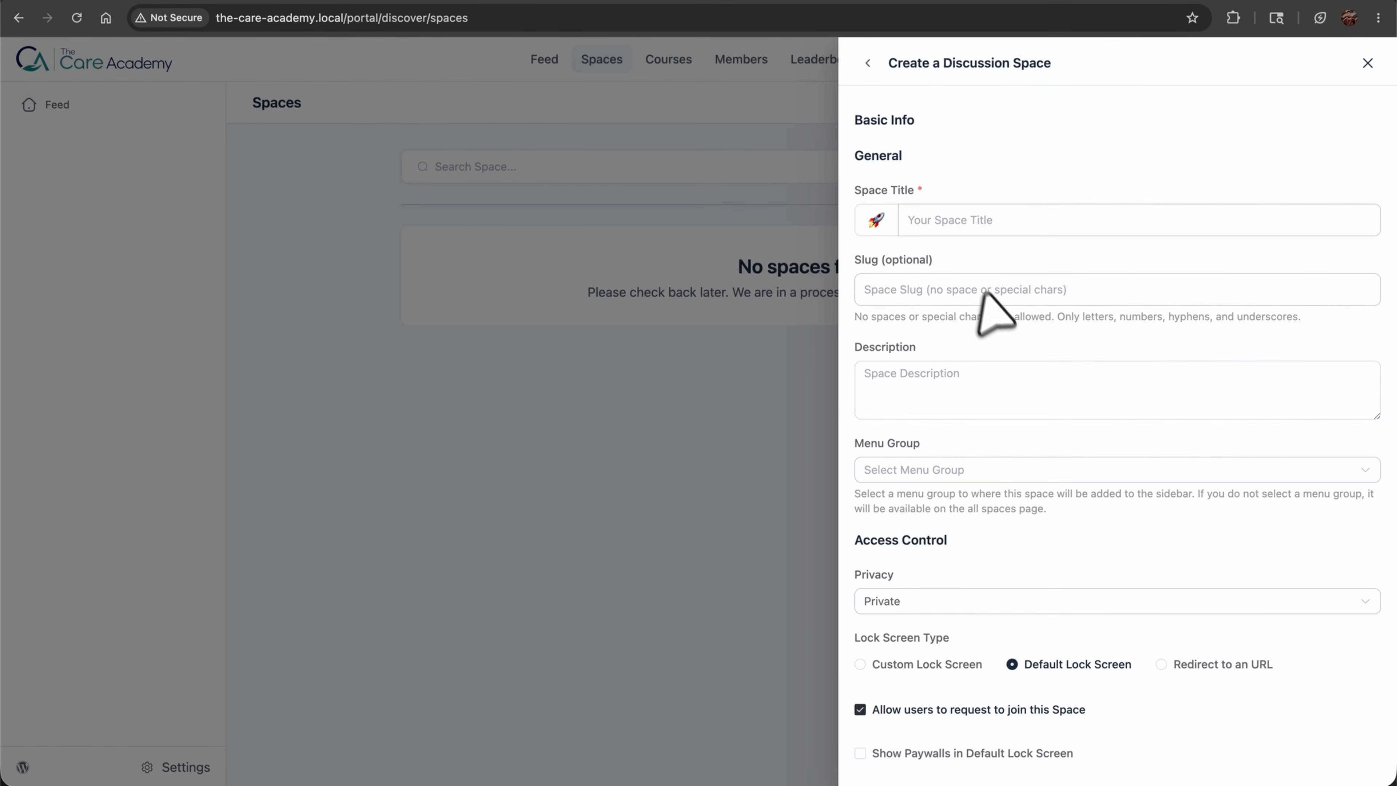
pyautogui.click(938, 221)
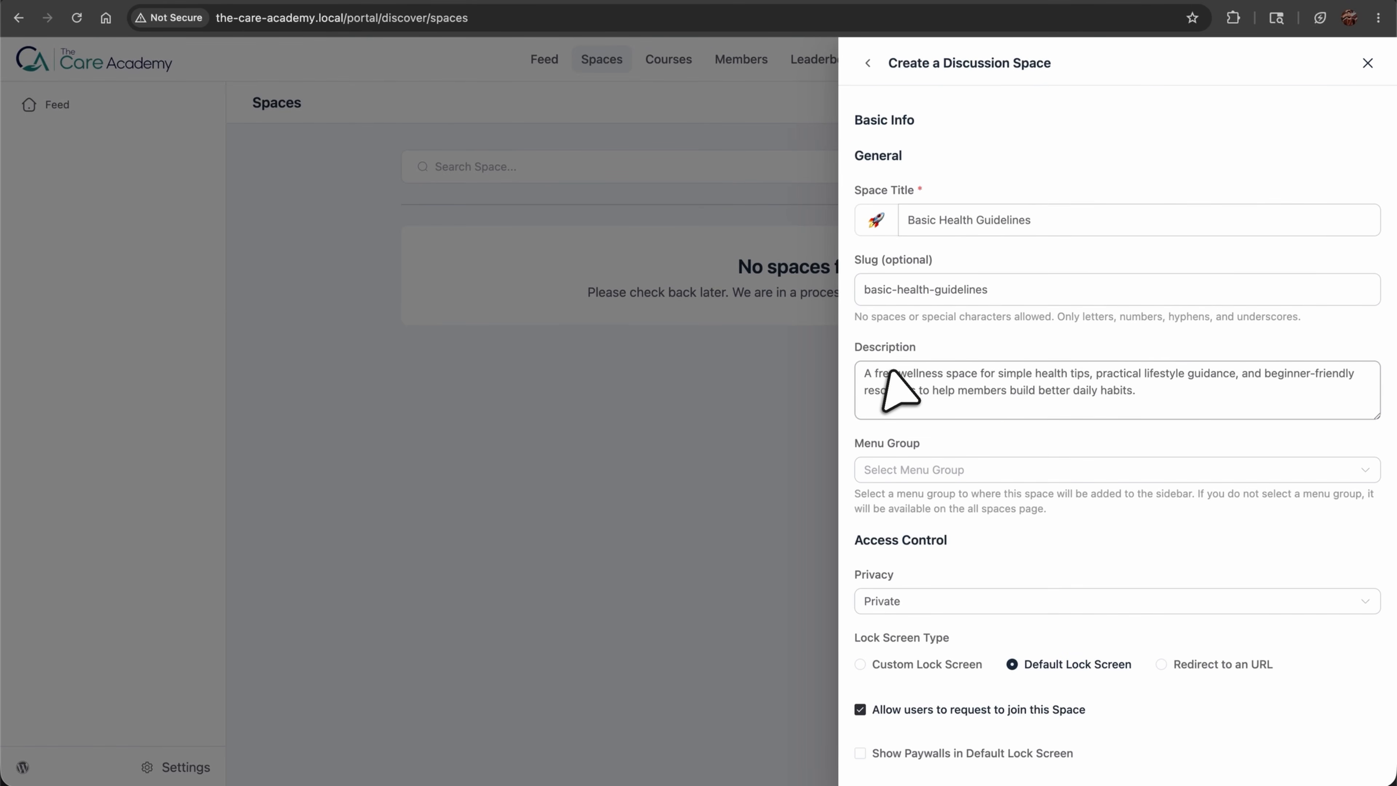
pyautogui.click(945, 472)
pyautogui.click(928, 544)
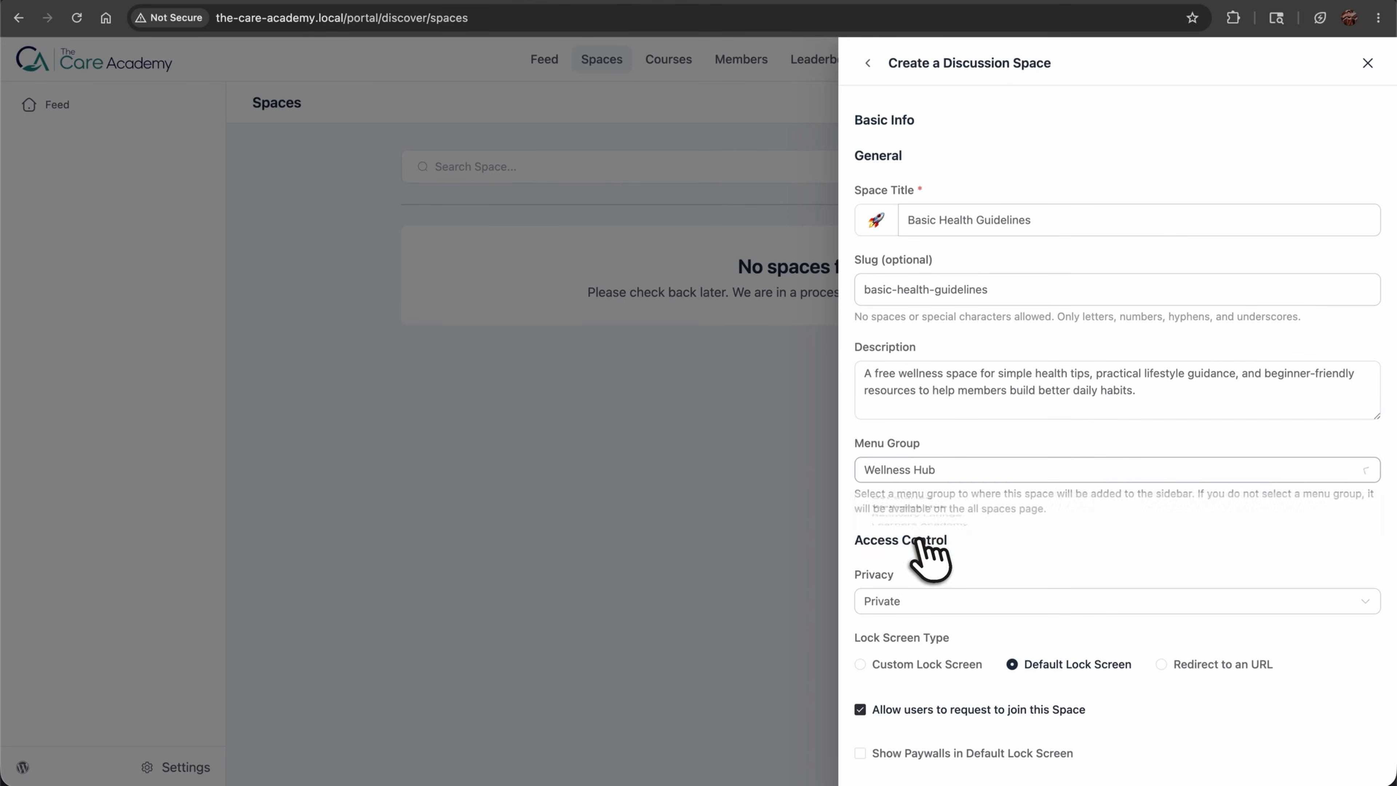
# Set the space's privacy to Public, let any logged in users view its members, and continue to the customization settings
pyautogui.click(913, 601)
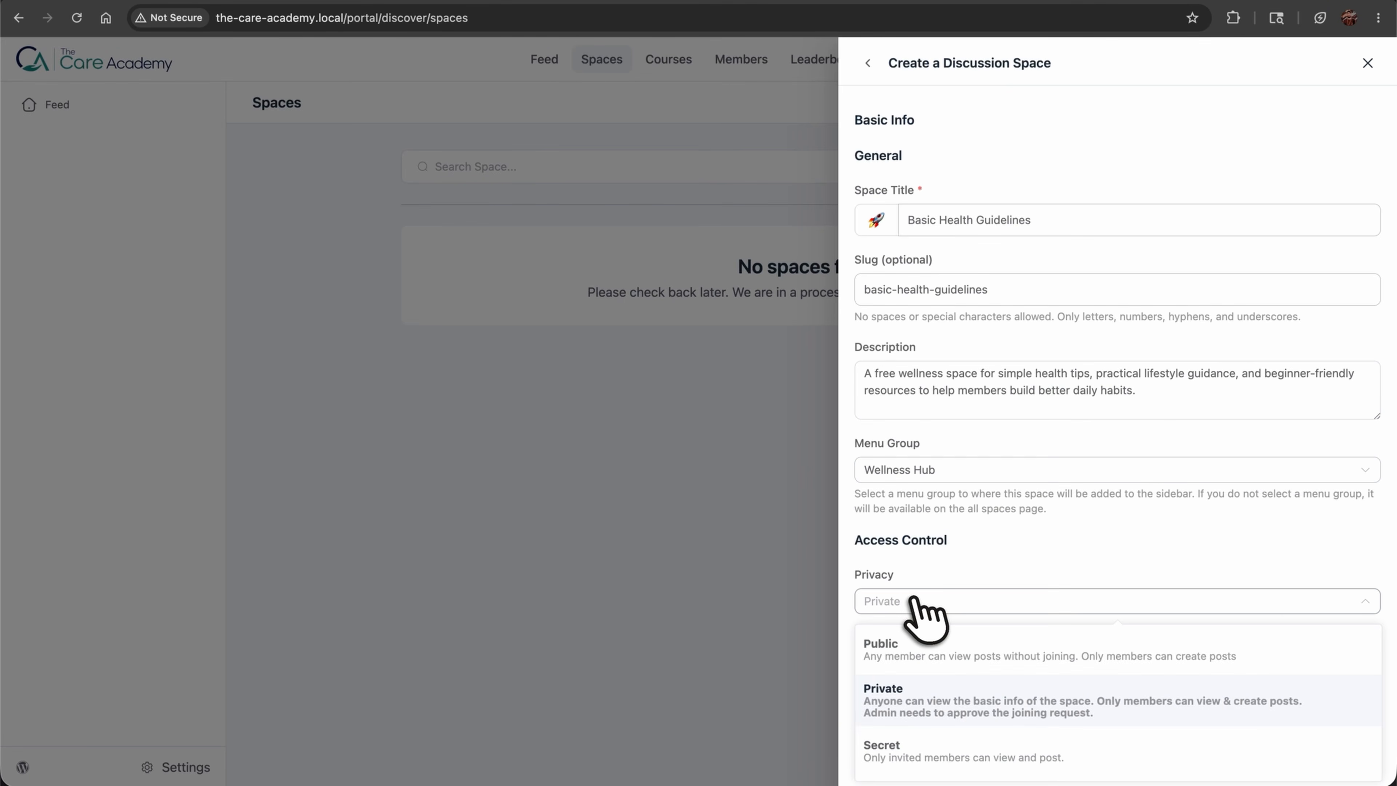
pyautogui.click(907, 652)
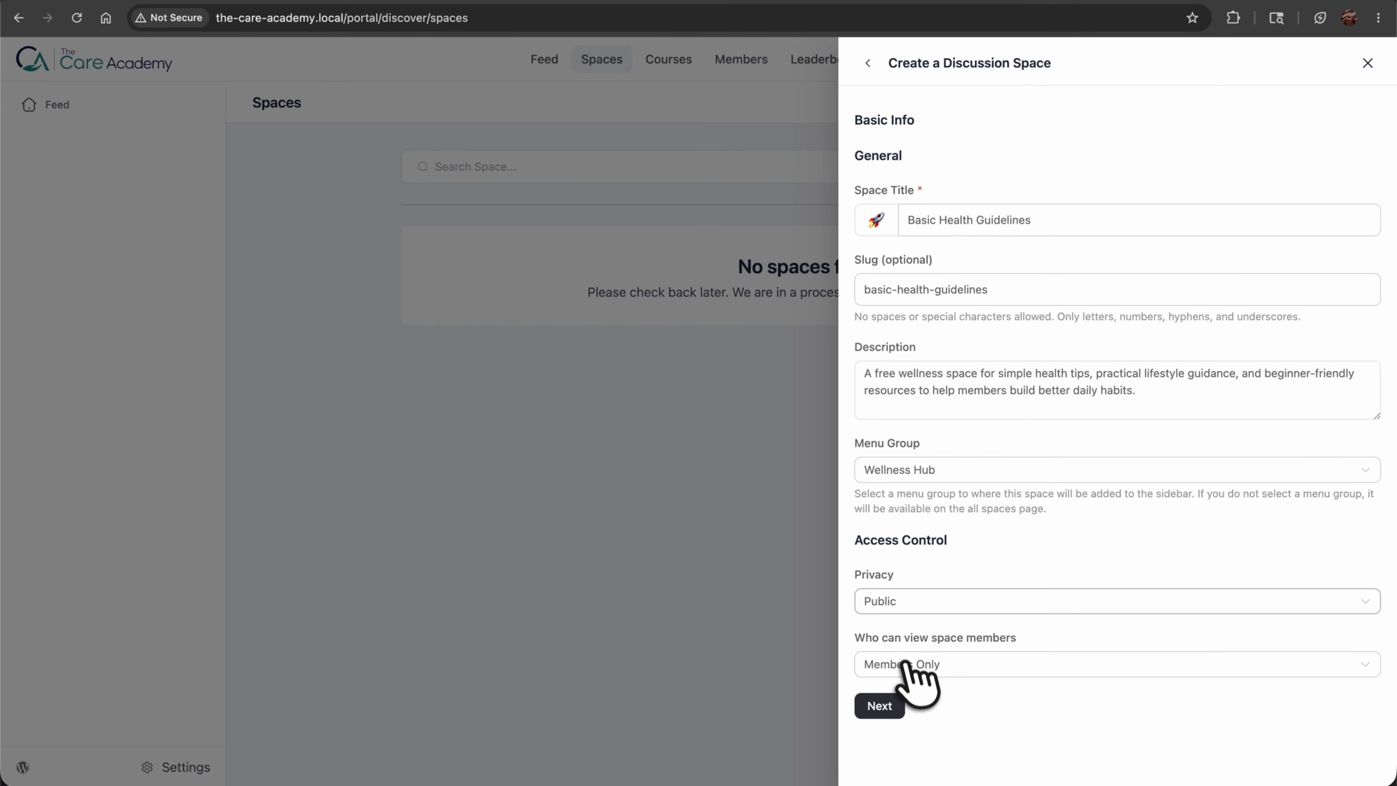
pyautogui.click(910, 665)
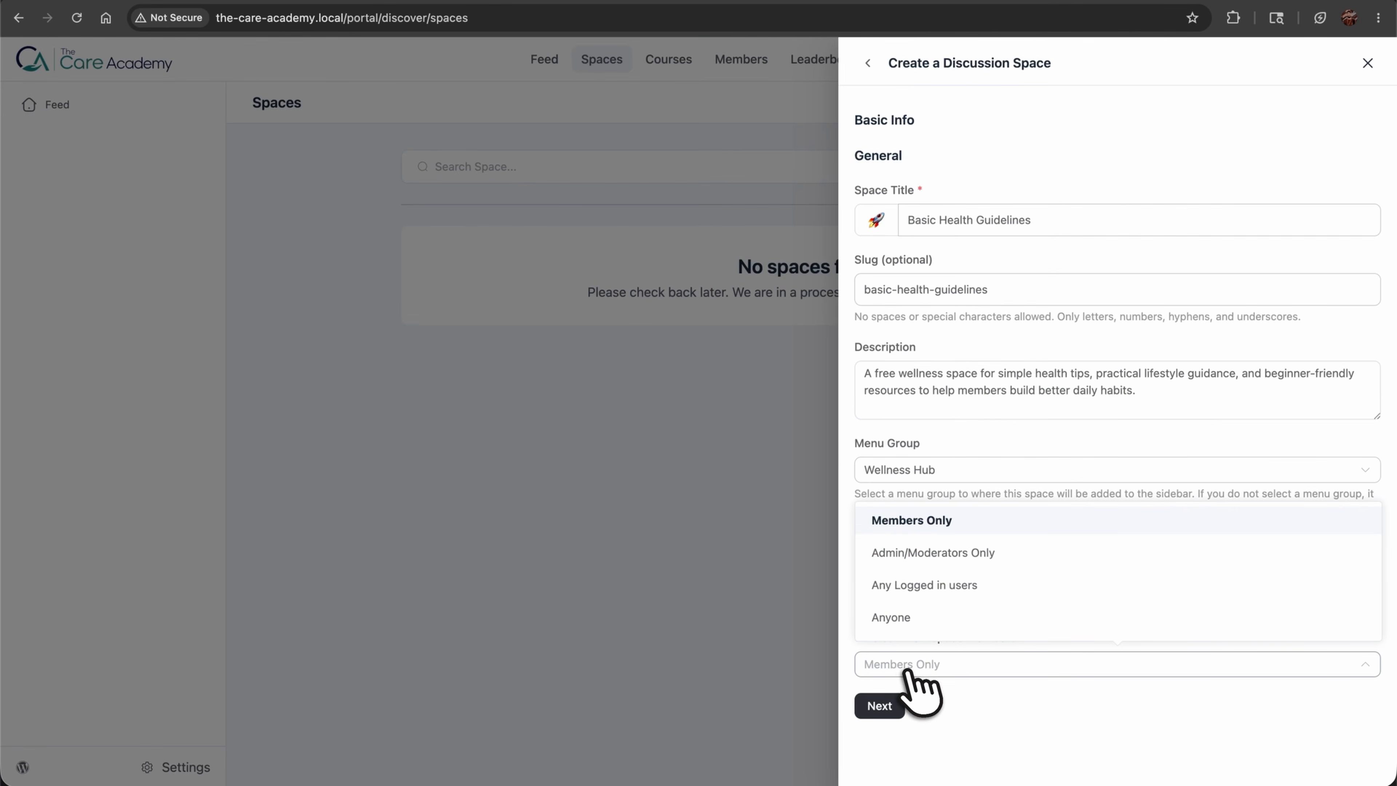
pyautogui.click(919, 587)
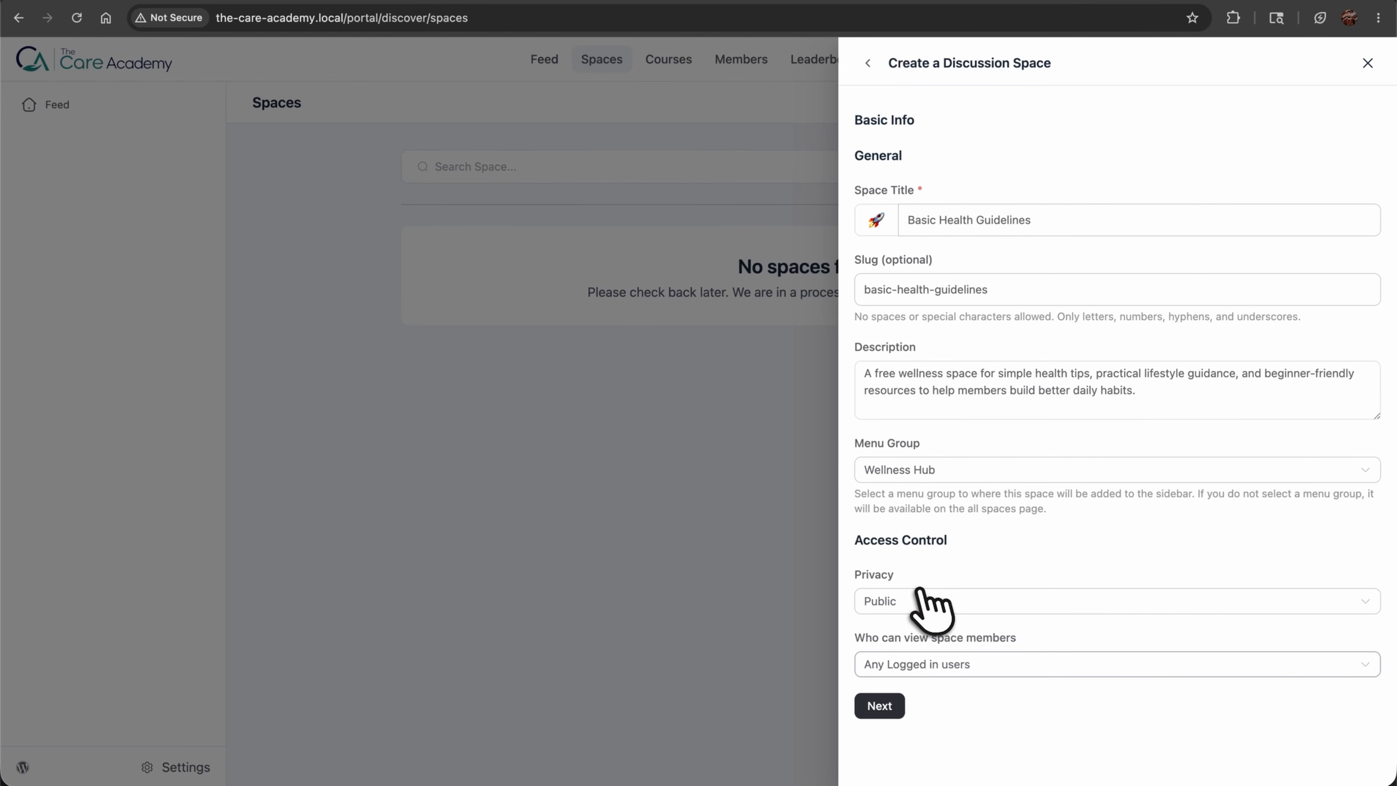
pyautogui.click(879, 706)
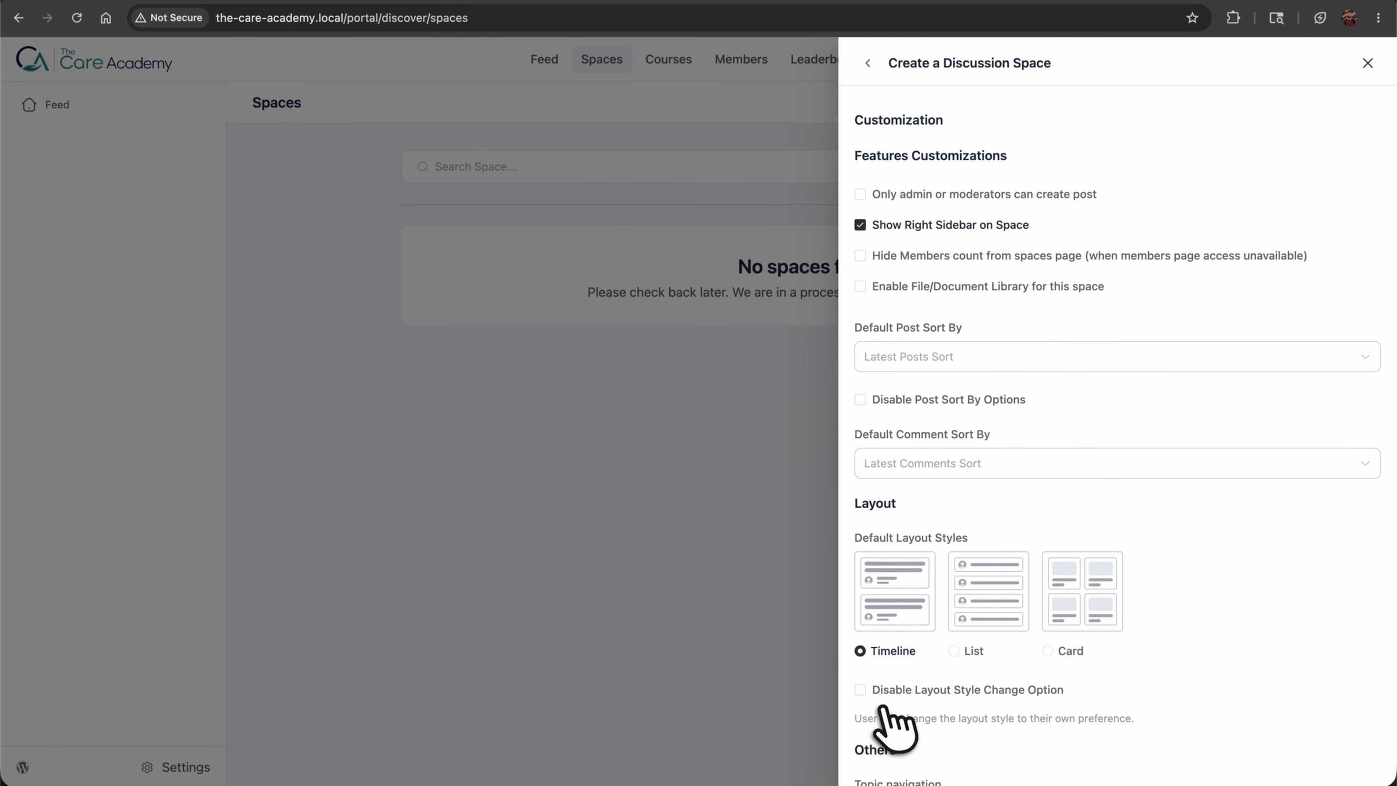
# Try toggling the space's admin-only posting, right sidebar and hidden members count options
pyautogui.click(861, 192)
pyautogui.click(860, 192)
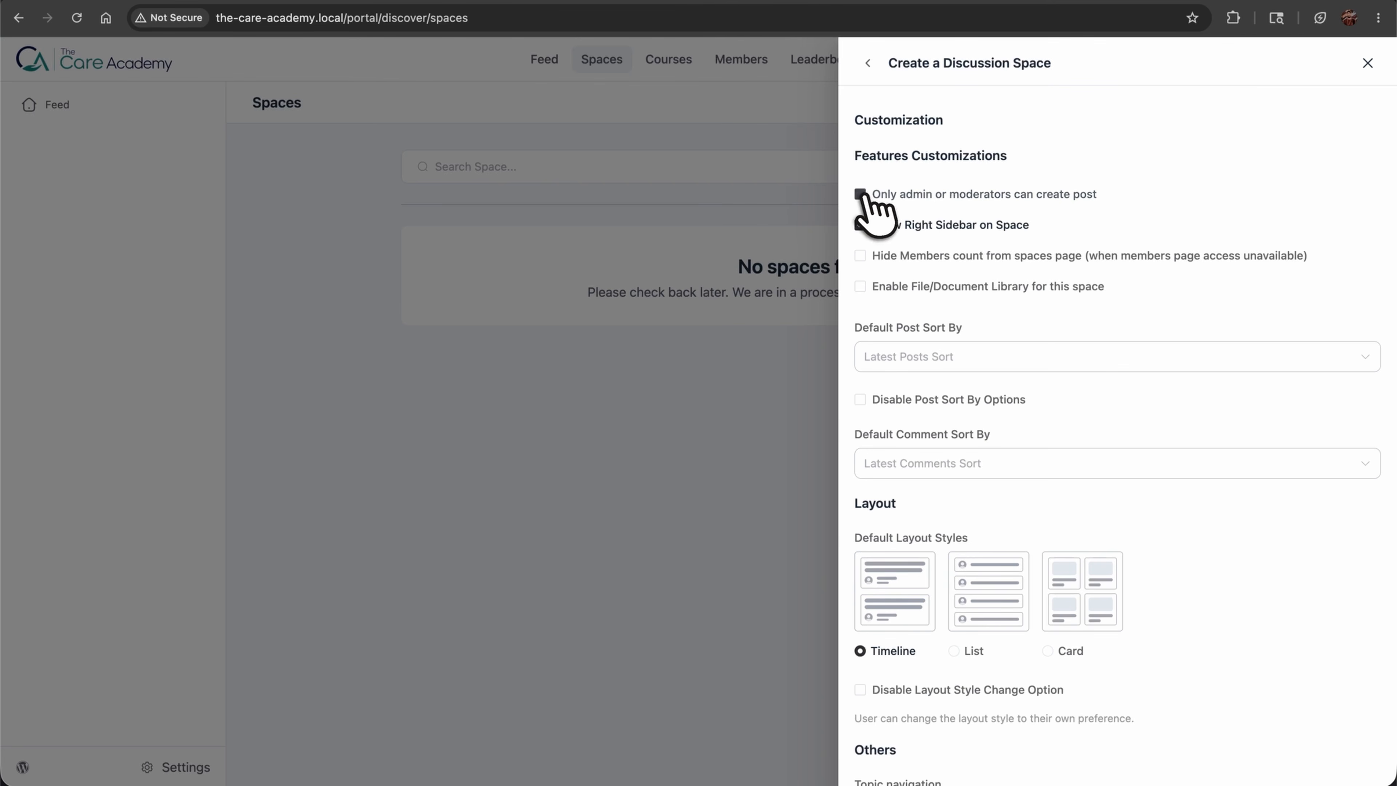
pyautogui.click(862, 228)
pyautogui.click(862, 228)
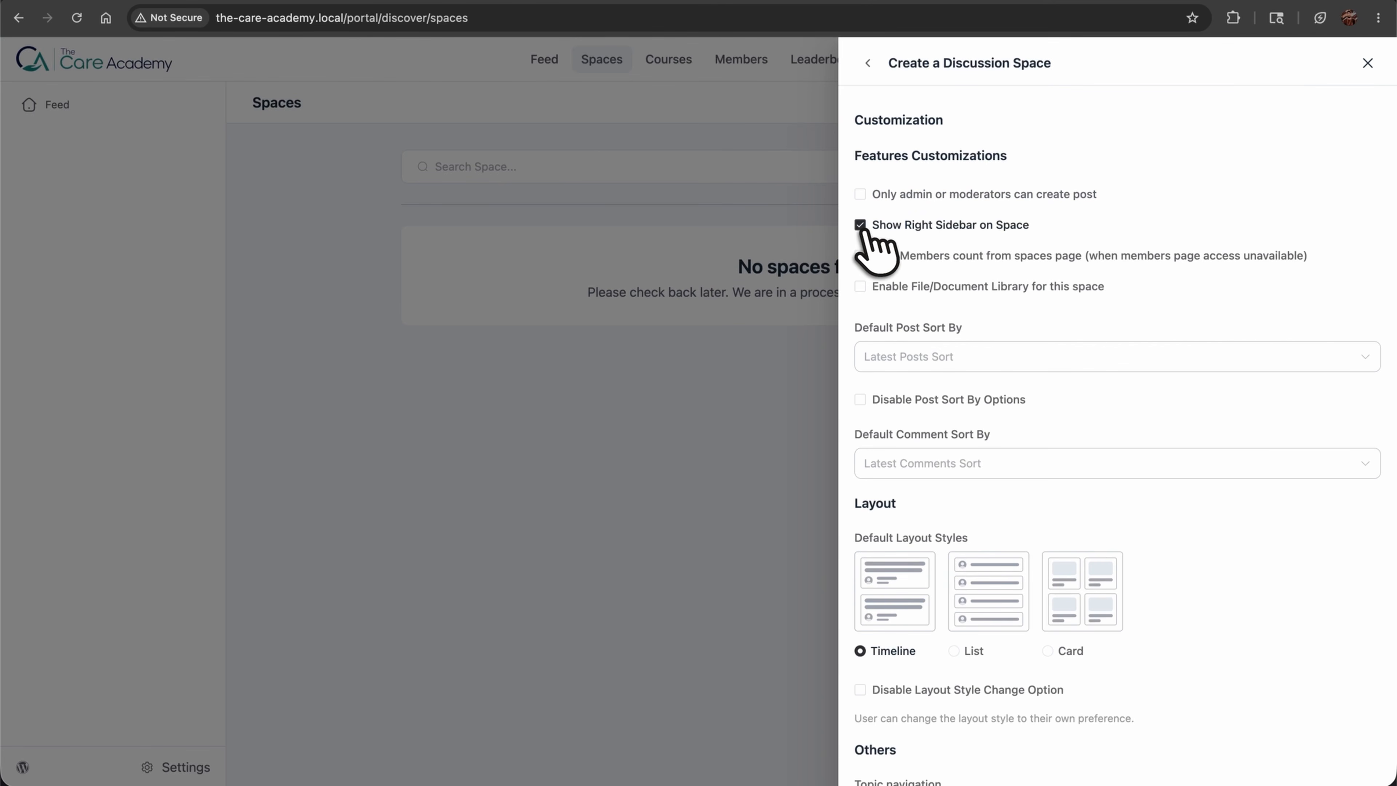
pyautogui.click(861, 256)
pyautogui.click(860, 256)
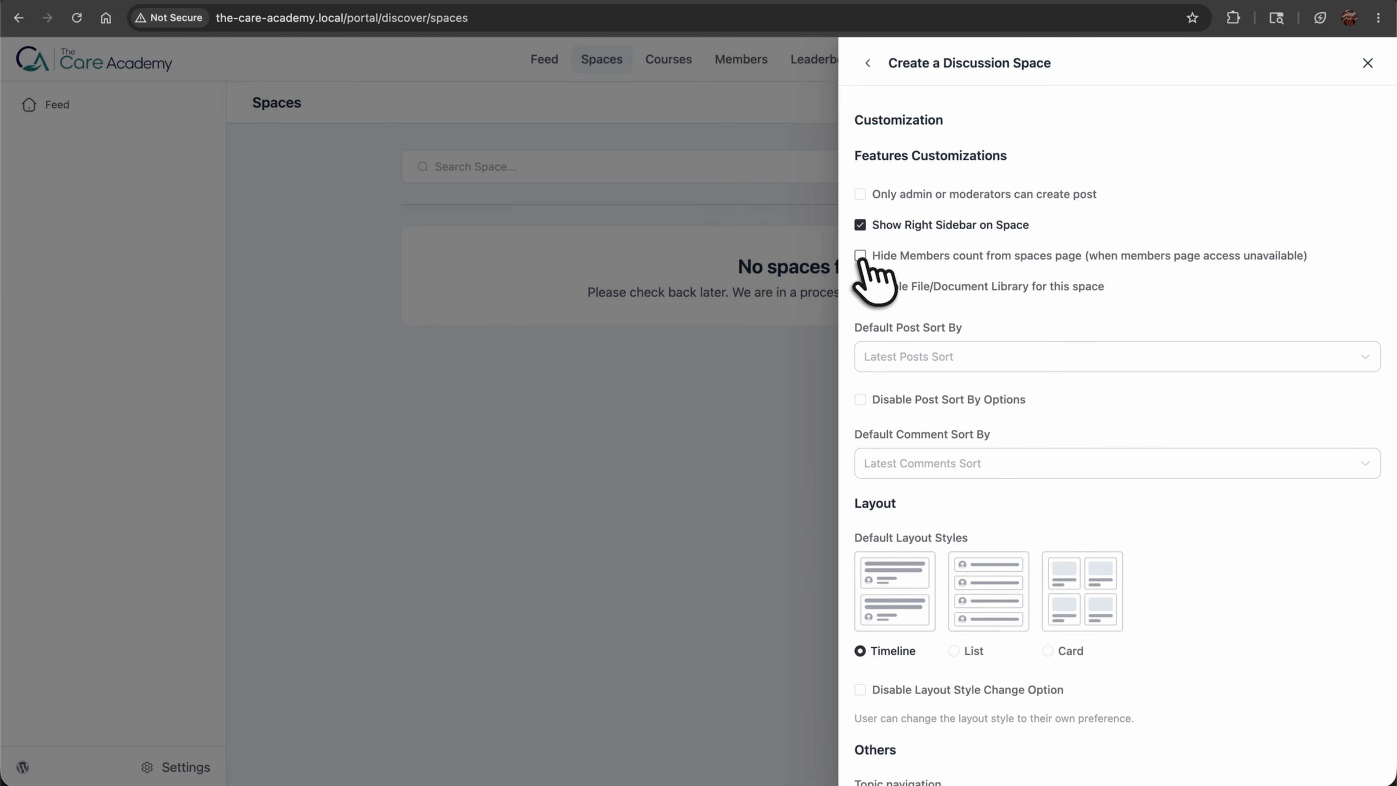
# Enable the file/document library for the space and allow any members to upload documents
pyautogui.click(860, 286)
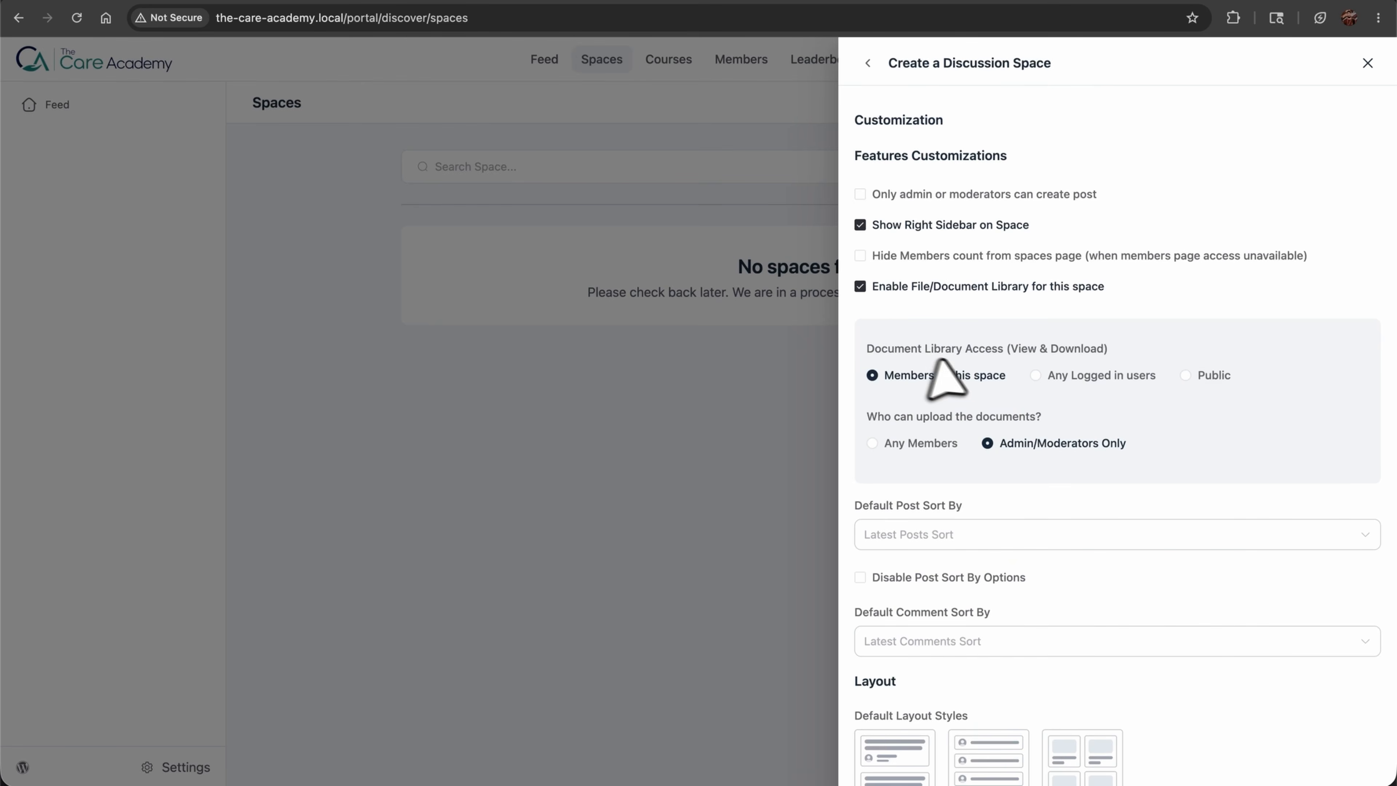
pyautogui.click(872, 444)
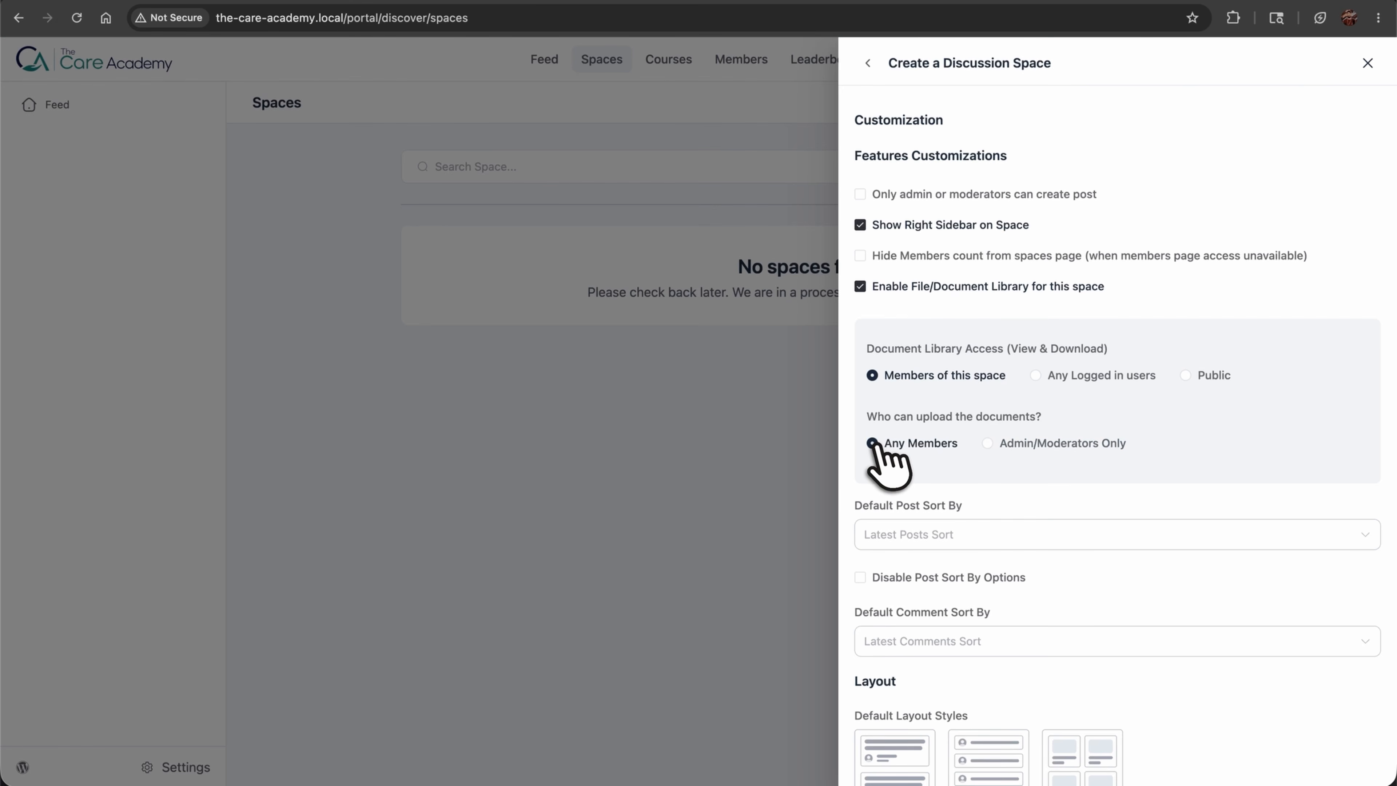
# Set default post sorting to New Activity and comment sorting to Earliest, and disable the post sort by options
pyautogui.scroll(-3, 880, 457)
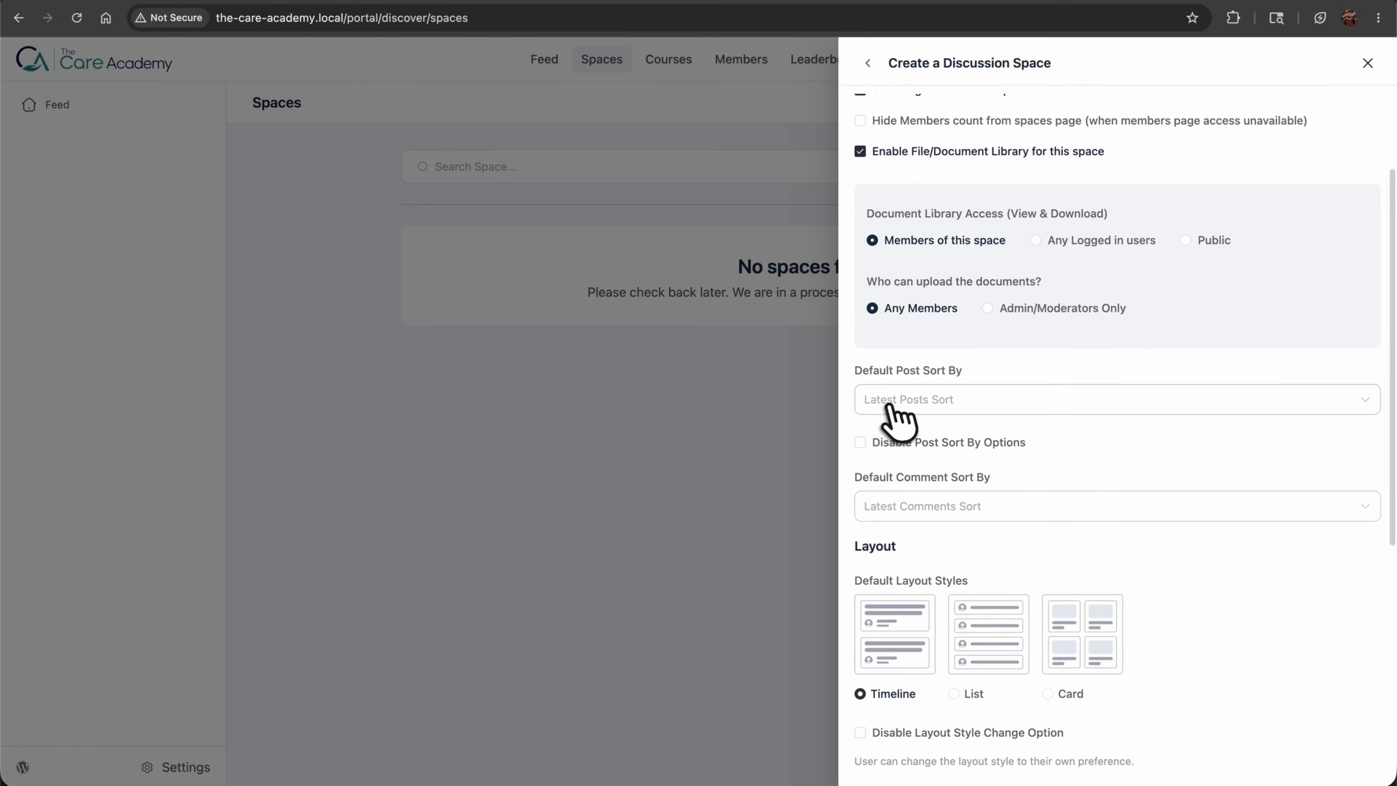
pyautogui.click(894, 401)
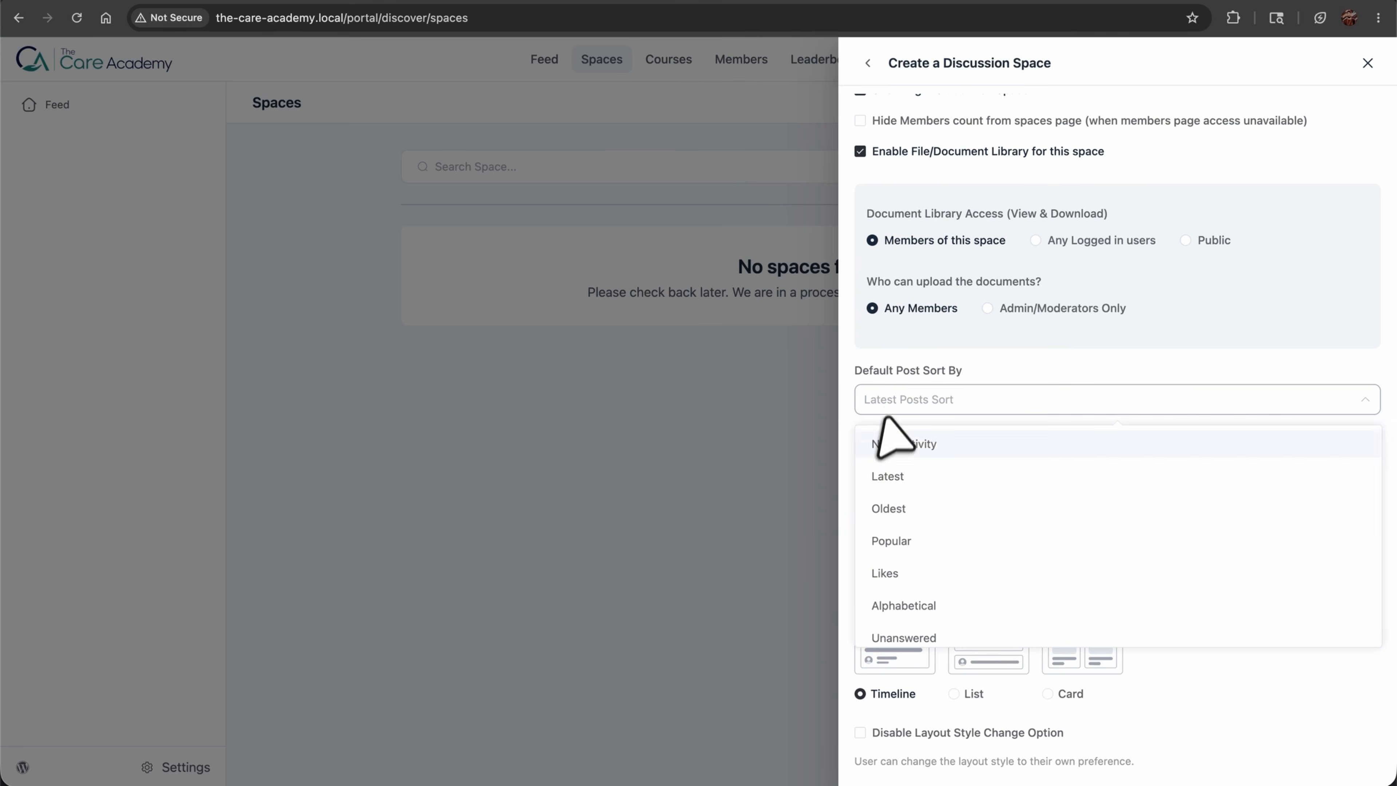
pyautogui.click(904, 444)
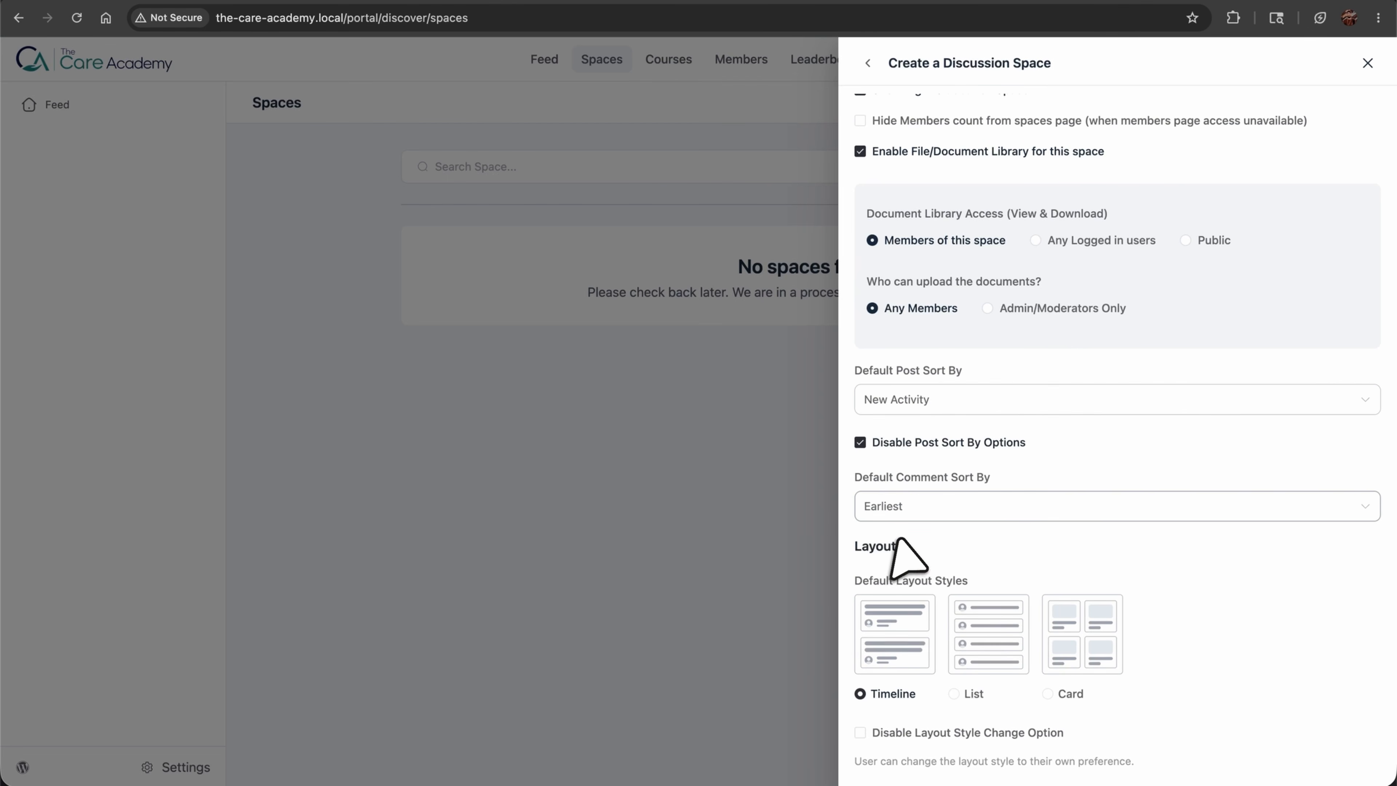
# Try the List and Card default layout styles, then return to Timeline
pyautogui.scroll(-5, 898, 544)
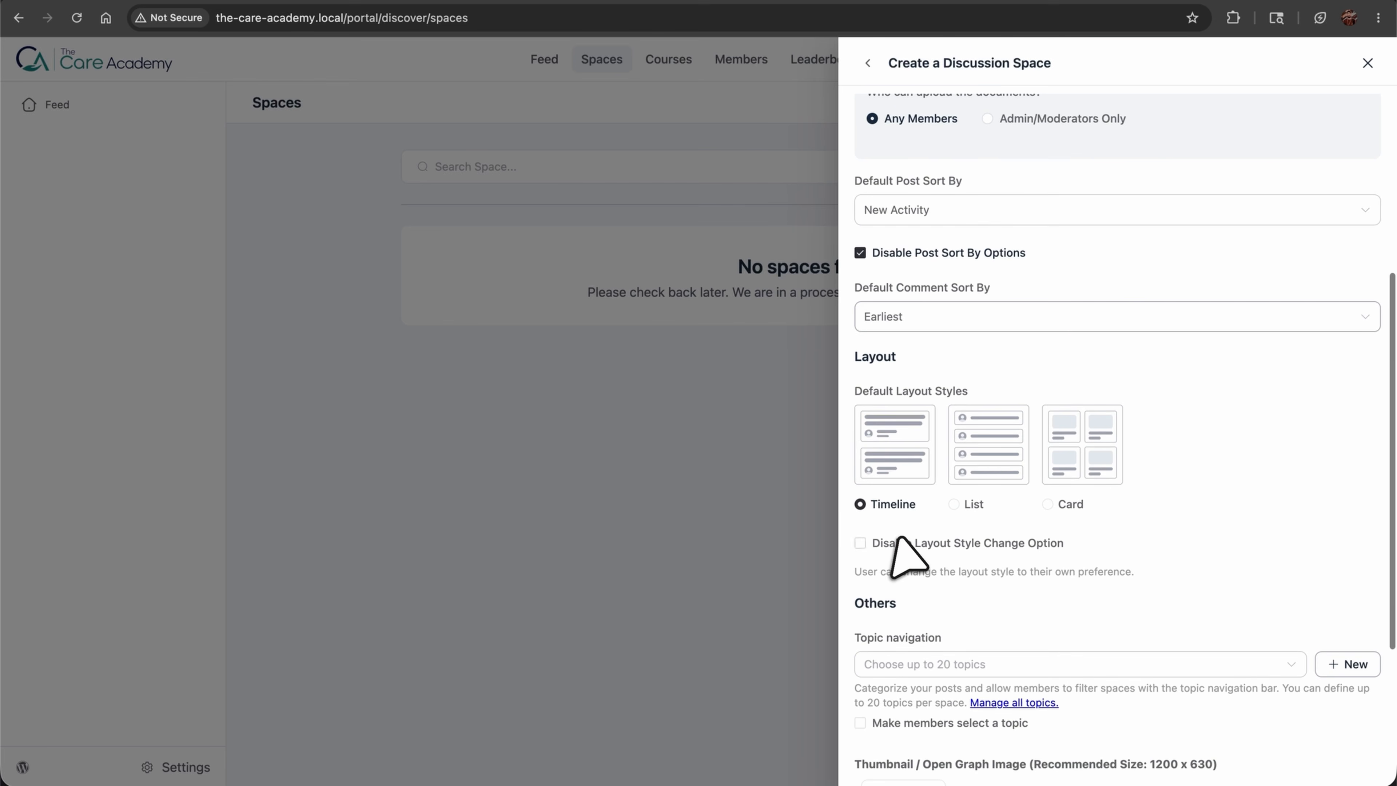
pyautogui.click(984, 464)
pyautogui.click(1072, 465)
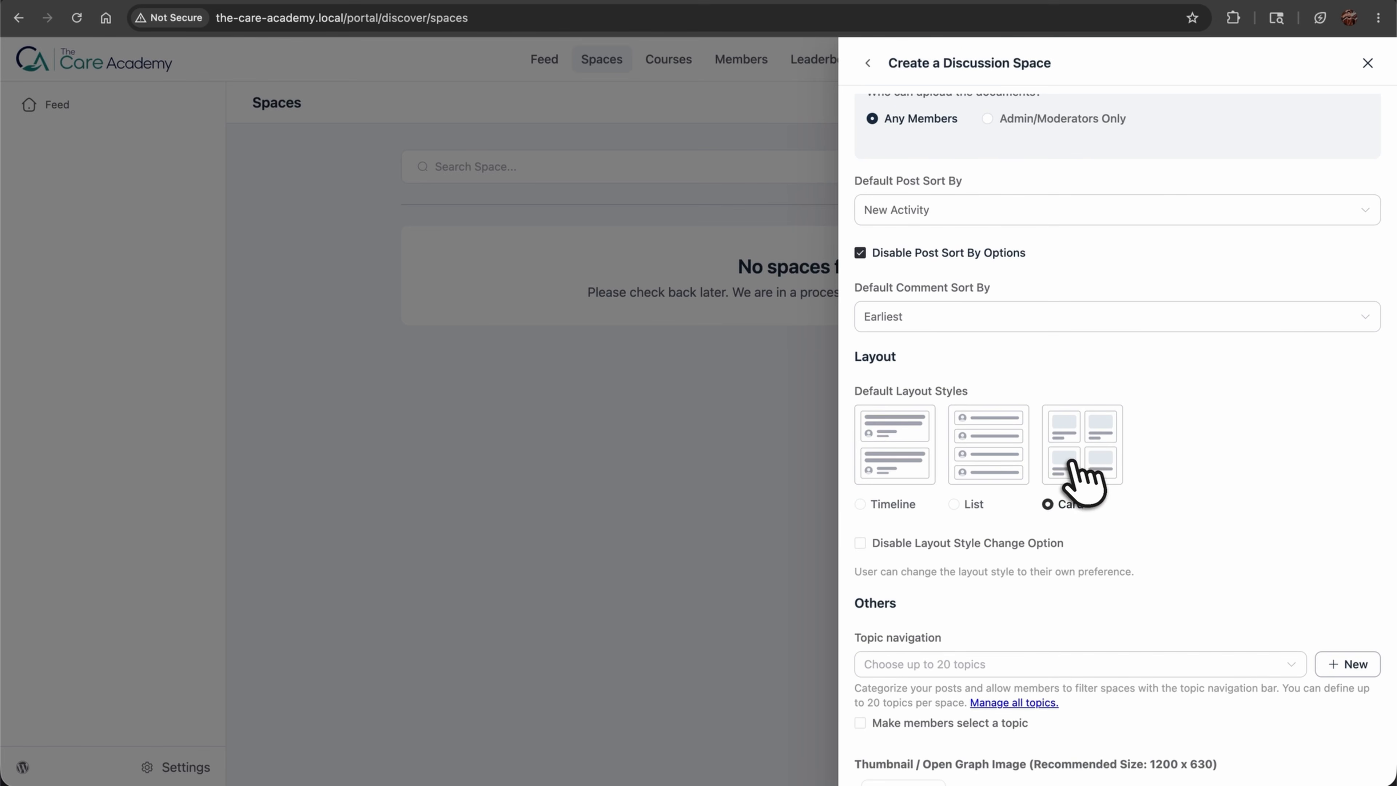
pyautogui.click(899, 465)
# Create a new topic titled Basic Guidelines for the space's topic navigation
pyautogui.scroll(-5, 907, 479)
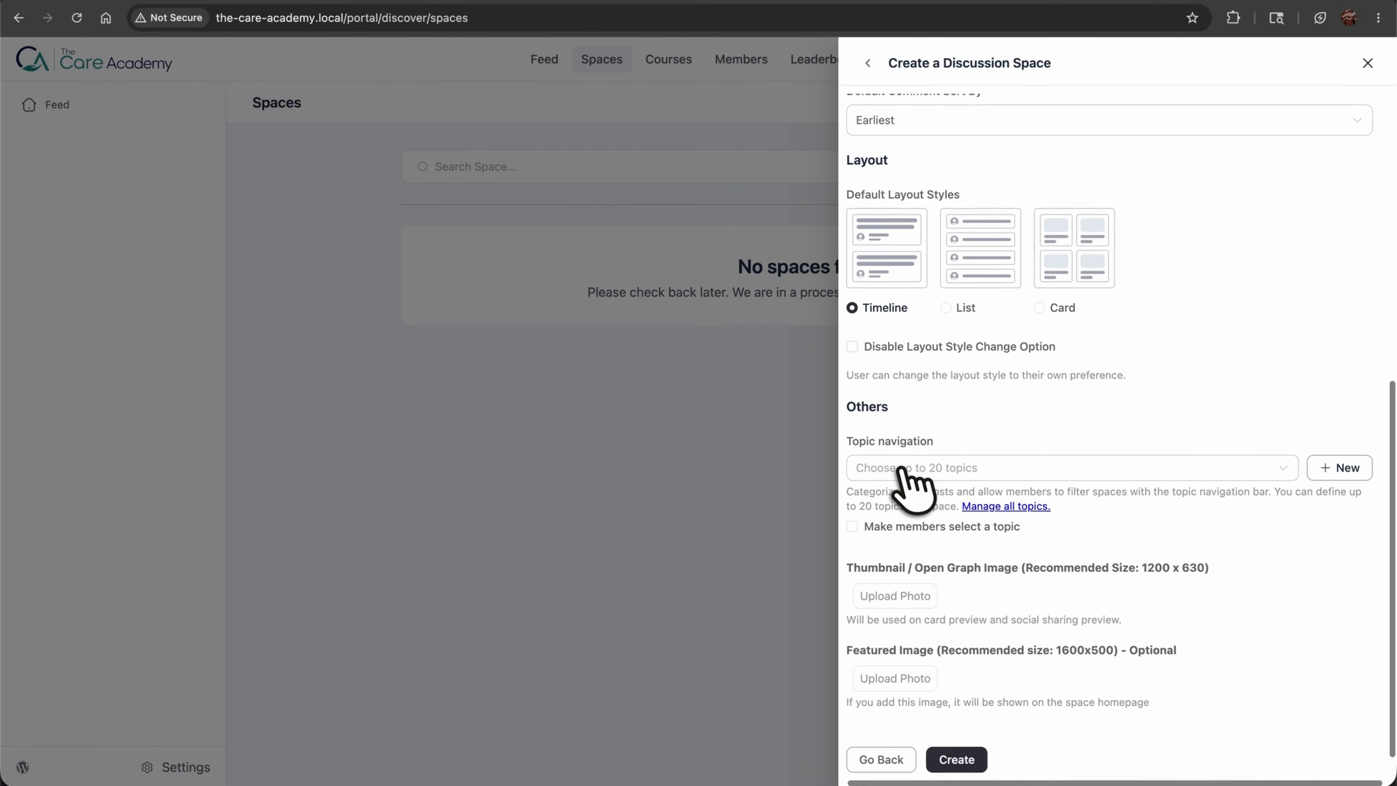
pyautogui.click(900, 468)
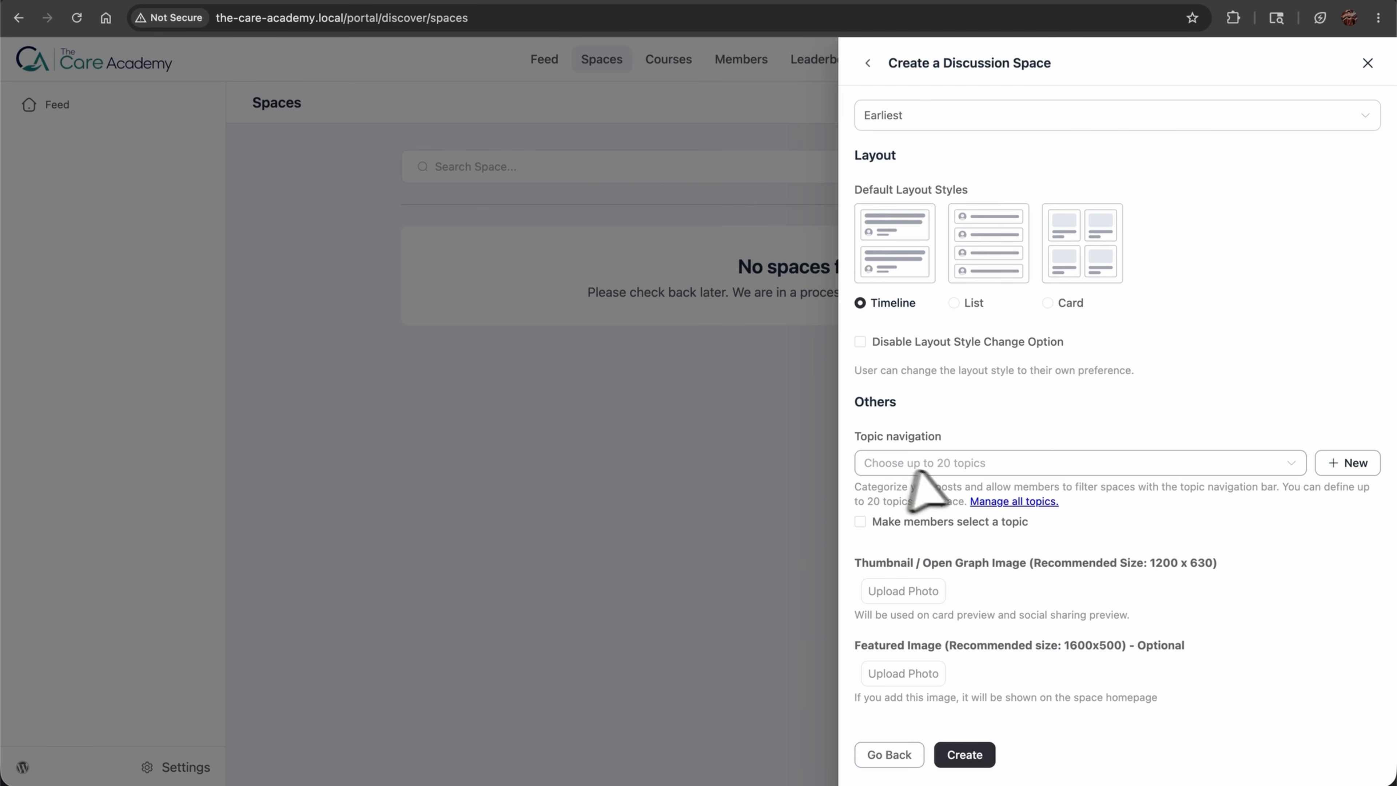
pyautogui.click(1350, 464)
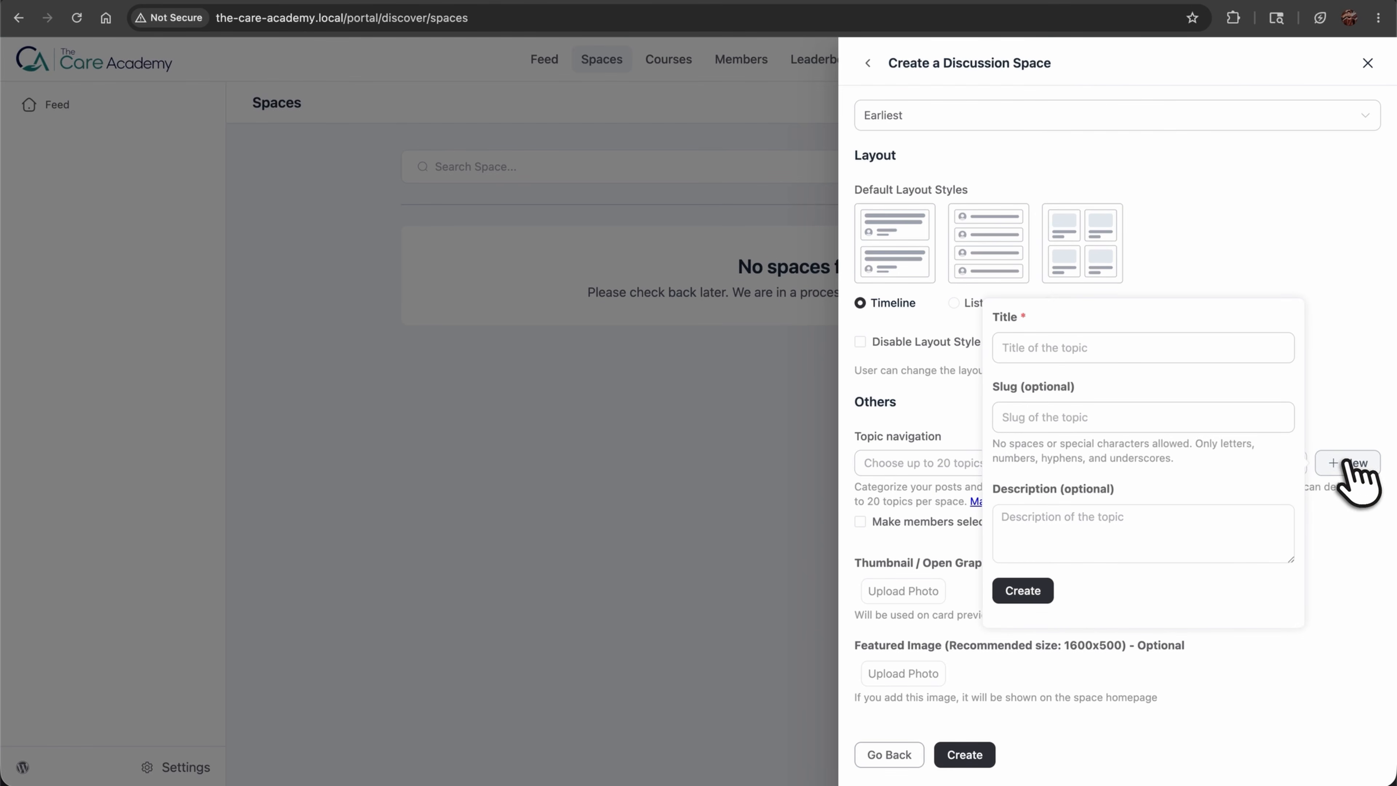
pyautogui.write('Basic Guidelines')
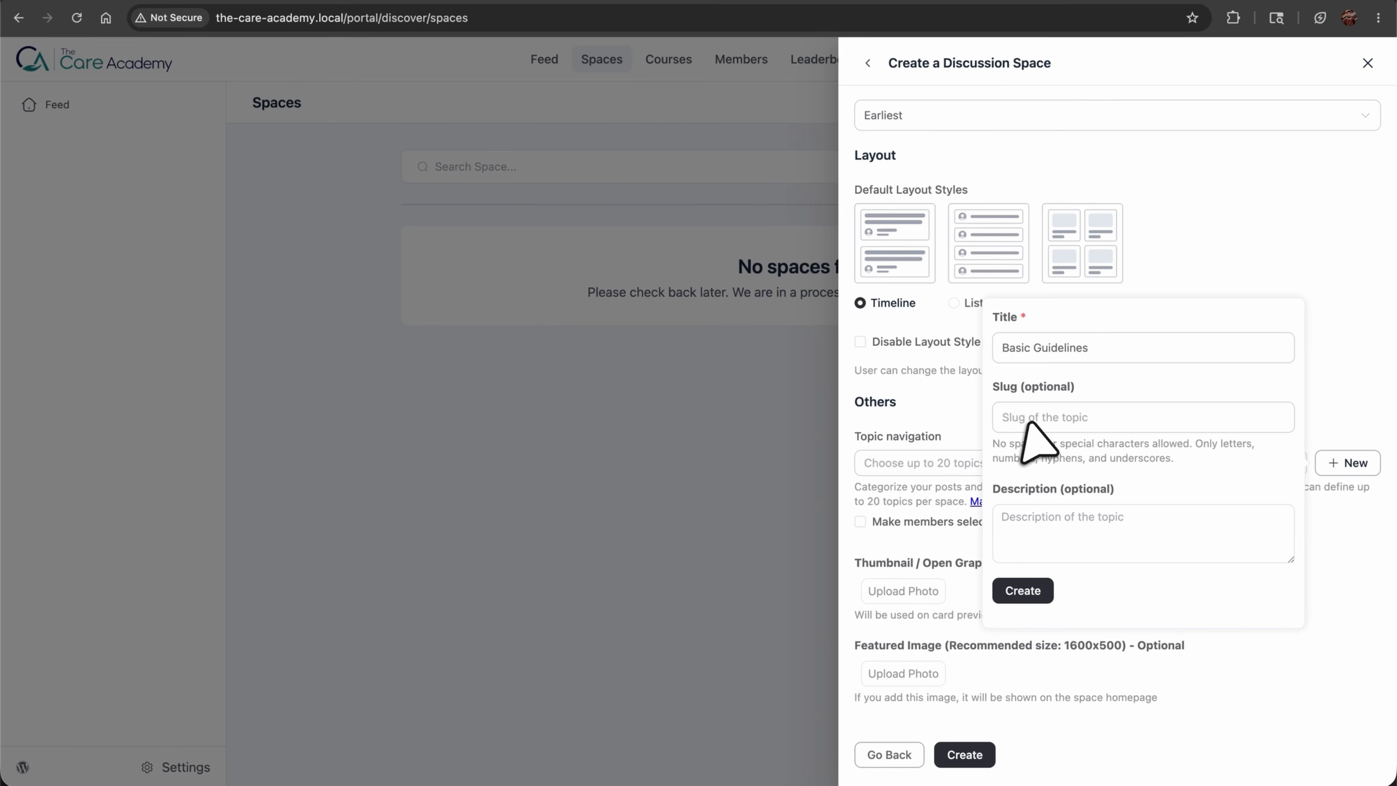
pyautogui.click(1038, 592)
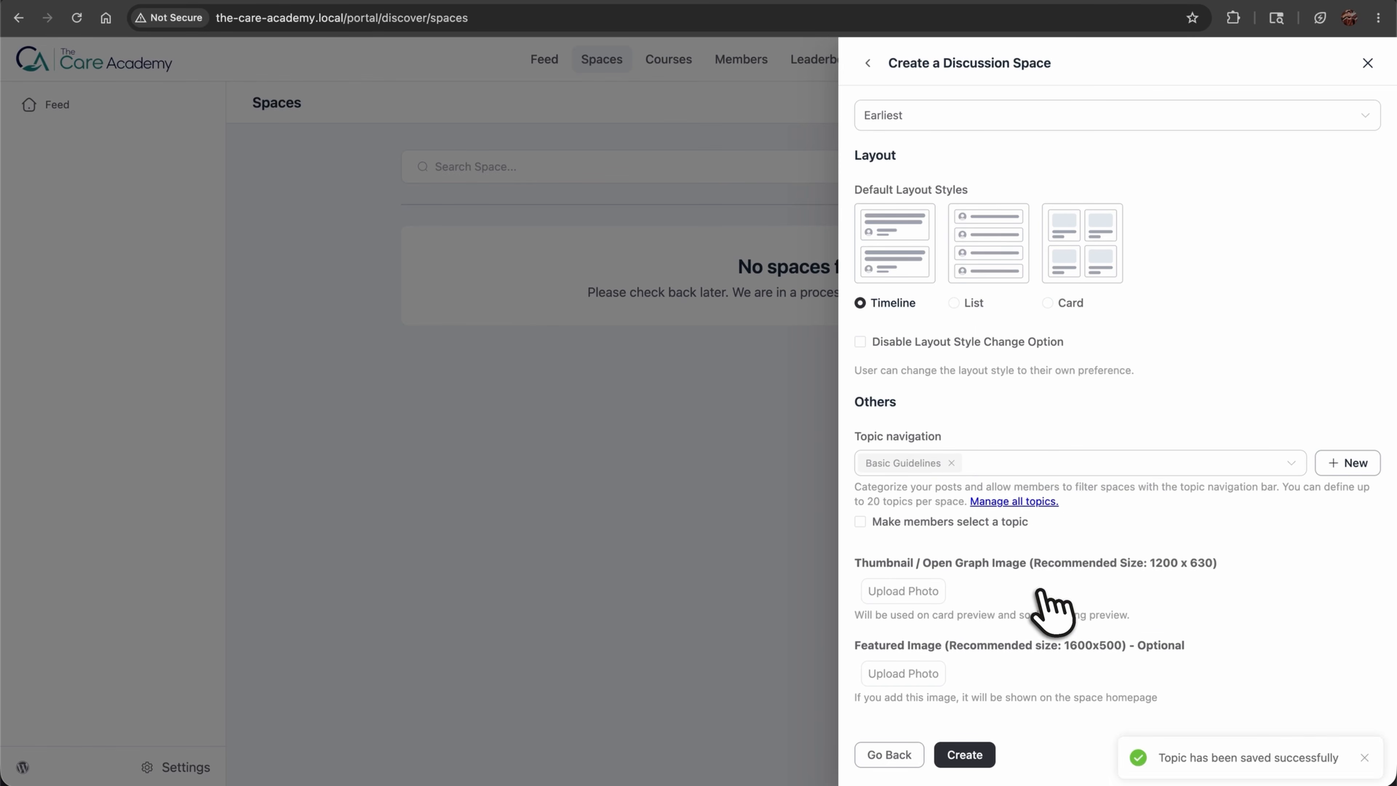
# Create a second topic titled Health Tip's for the space and make members select a topic
pyautogui.click(1342, 465)
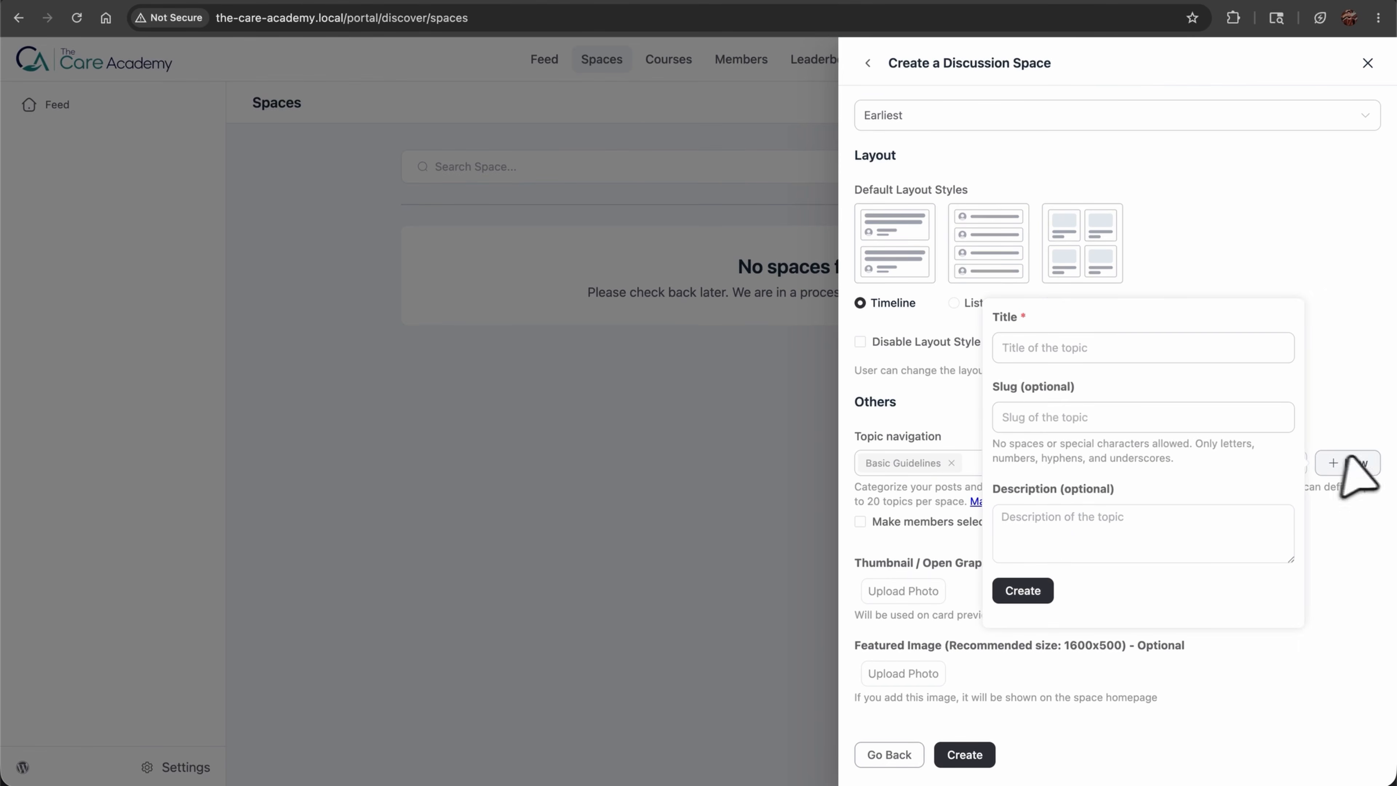
pyautogui.write("Health Tip's")
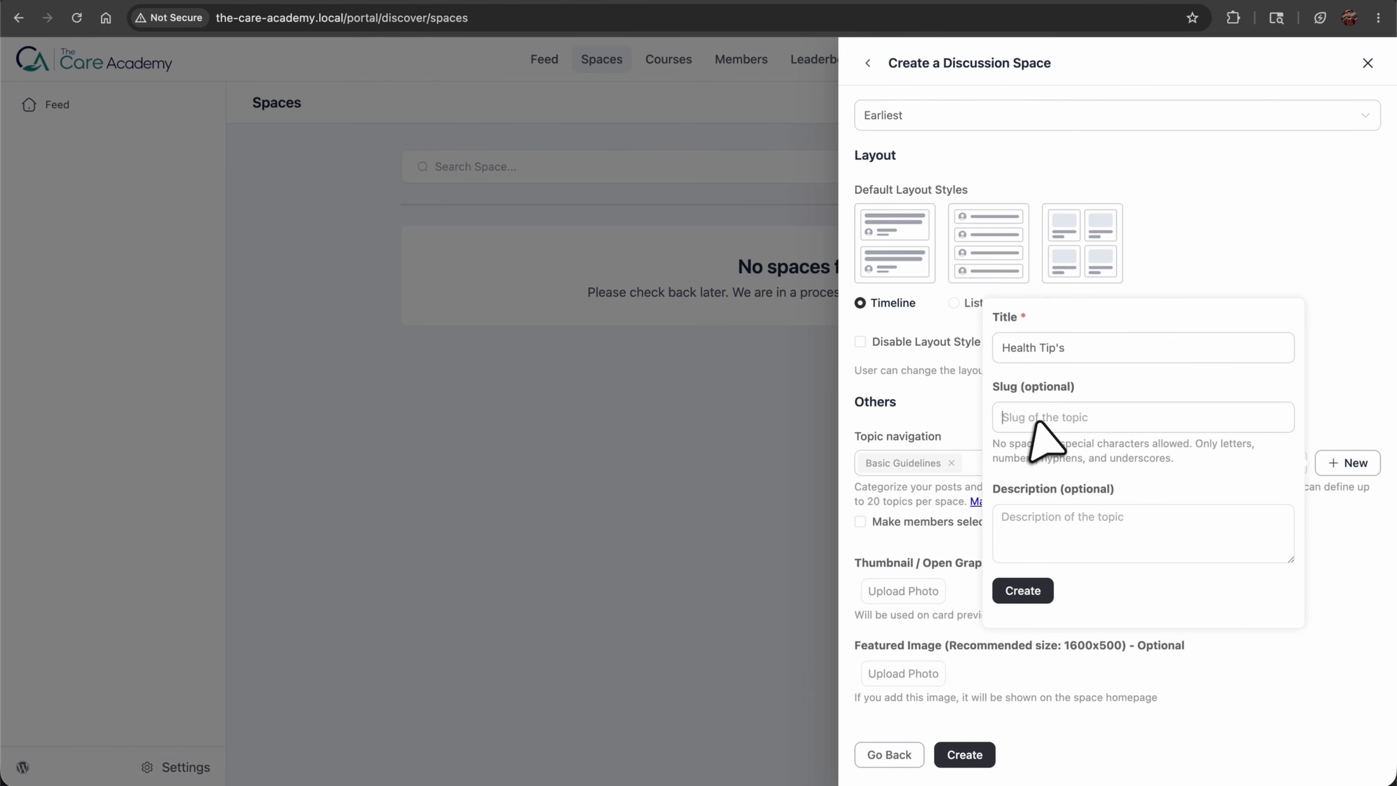
pyautogui.click(1028, 590)
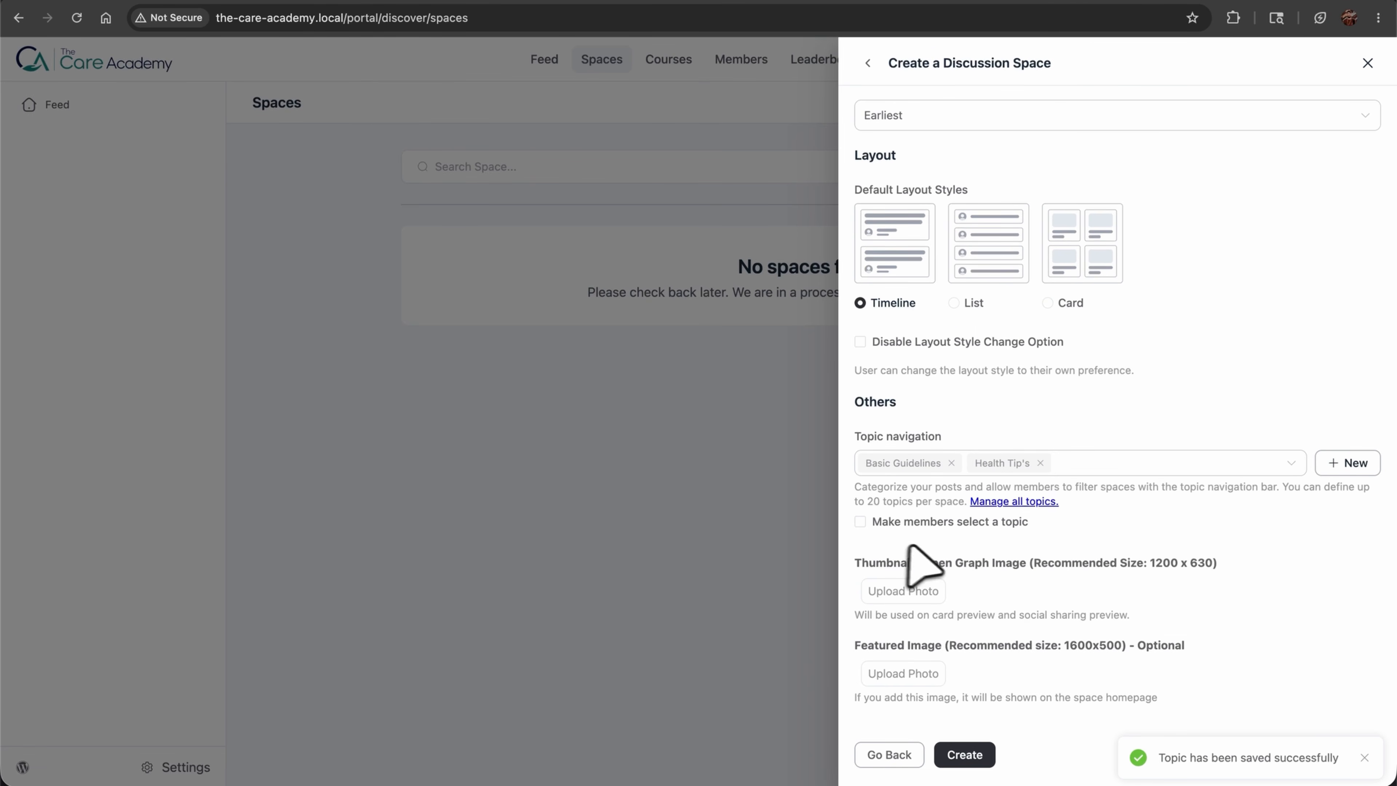
pyautogui.click(860, 522)
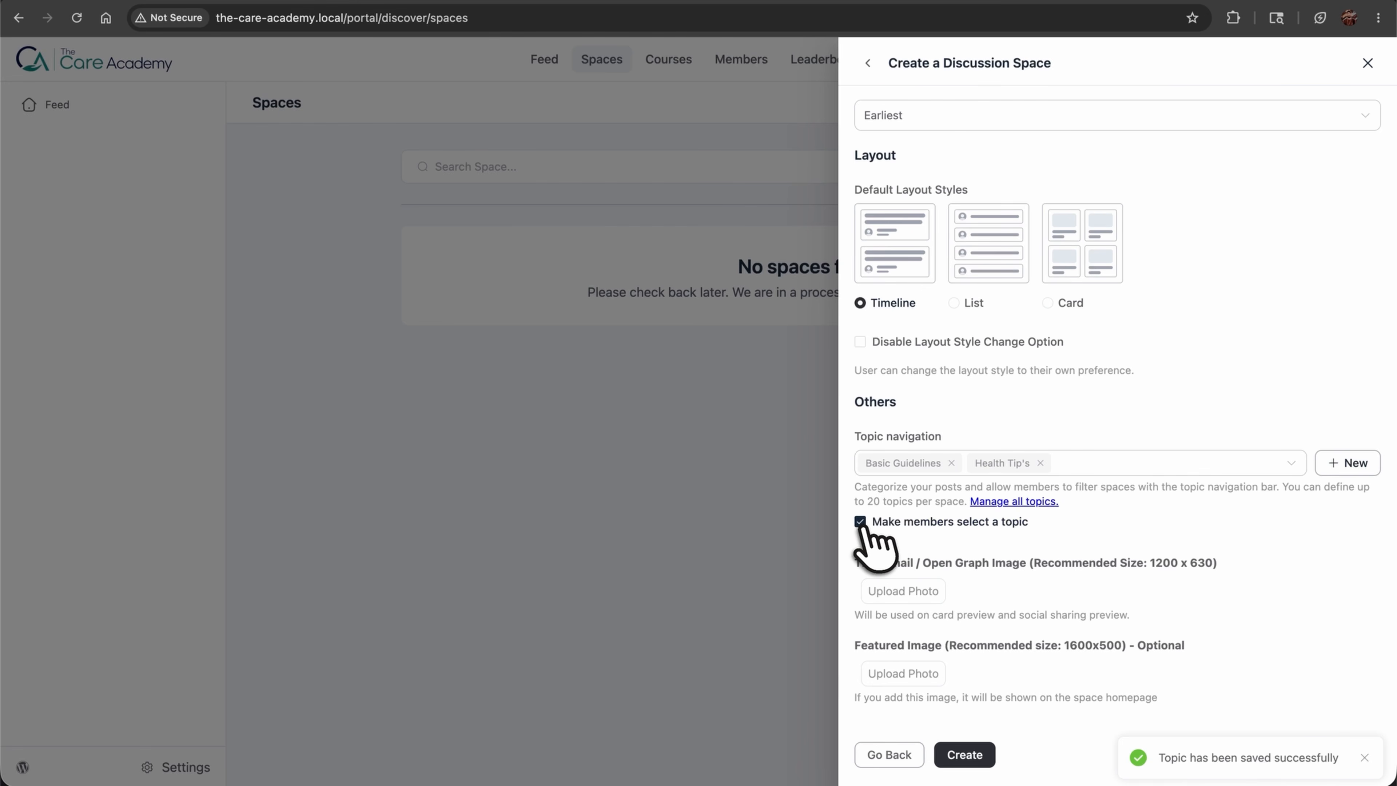
# Upload thumbnail.png from the Project- 132 folder as the space's thumbnail image and create the space
pyautogui.click(902, 590)
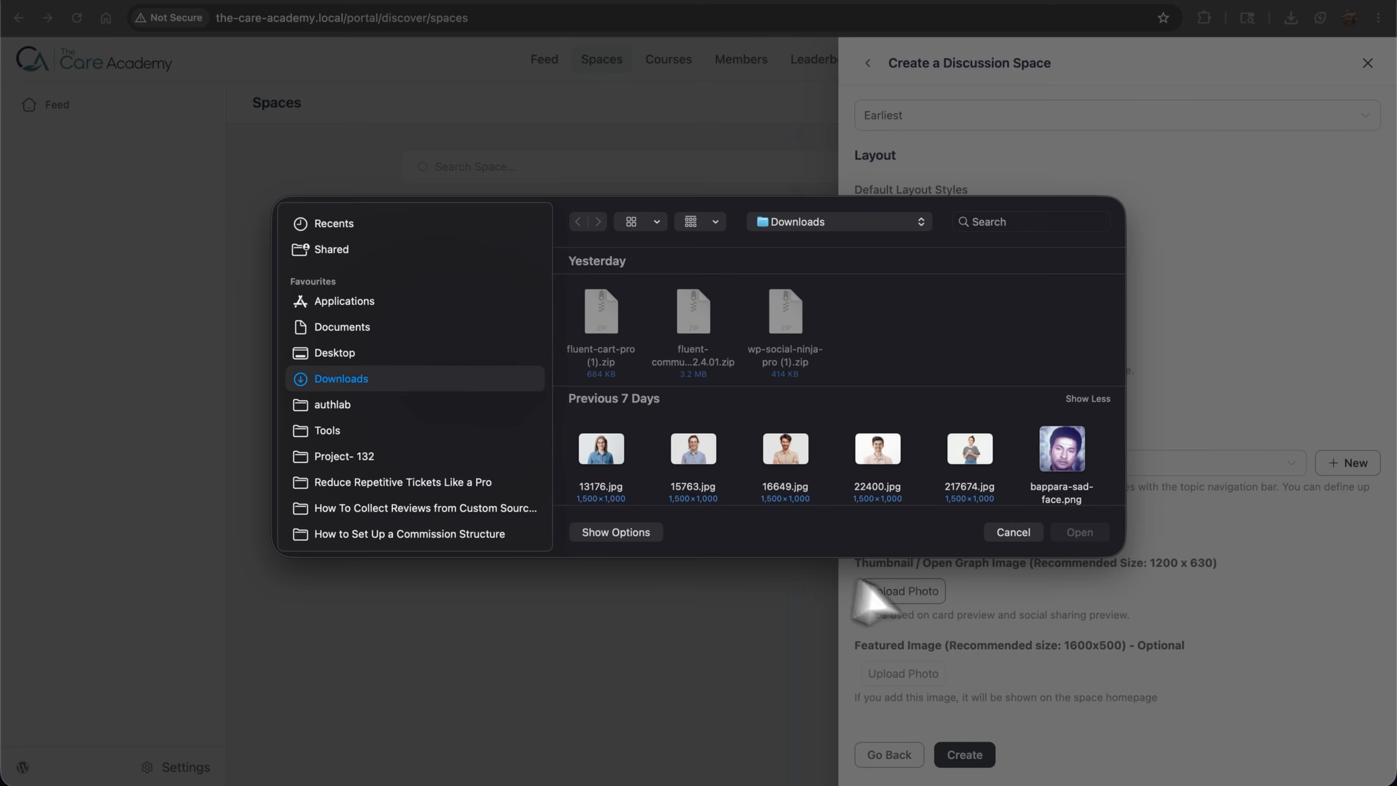
pyautogui.click(383, 454)
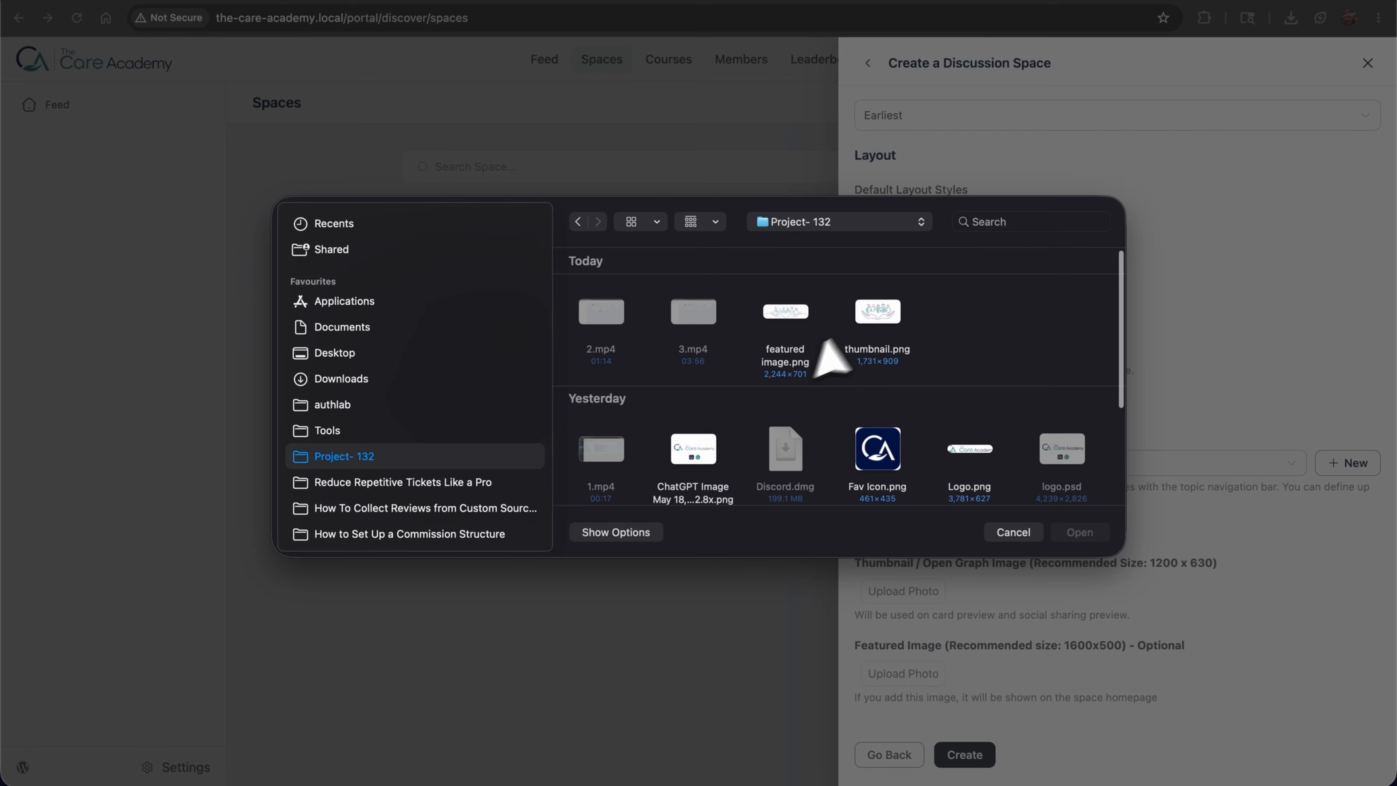
pyautogui.click(878, 312)
pyautogui.click(1078, 532)
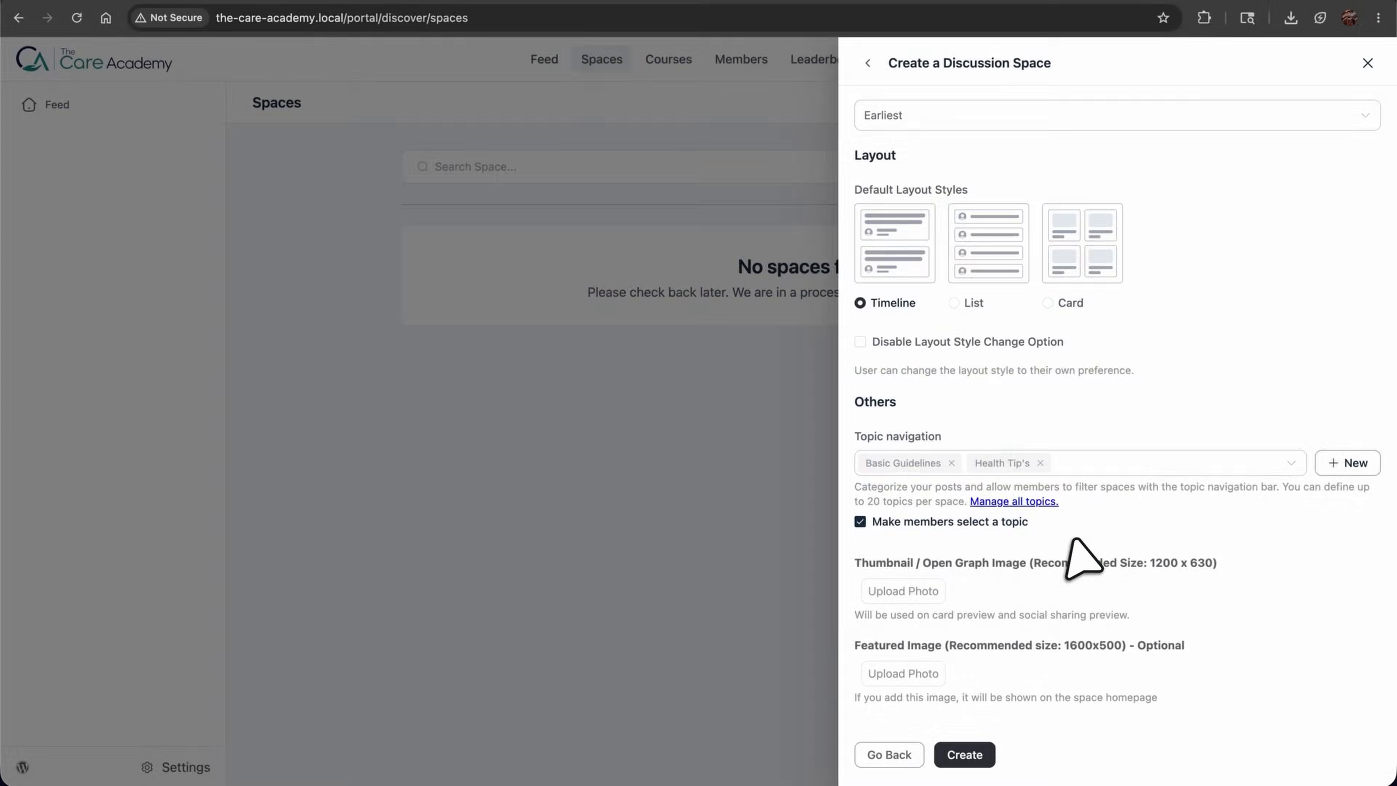
pyautogui.click(982, 751)
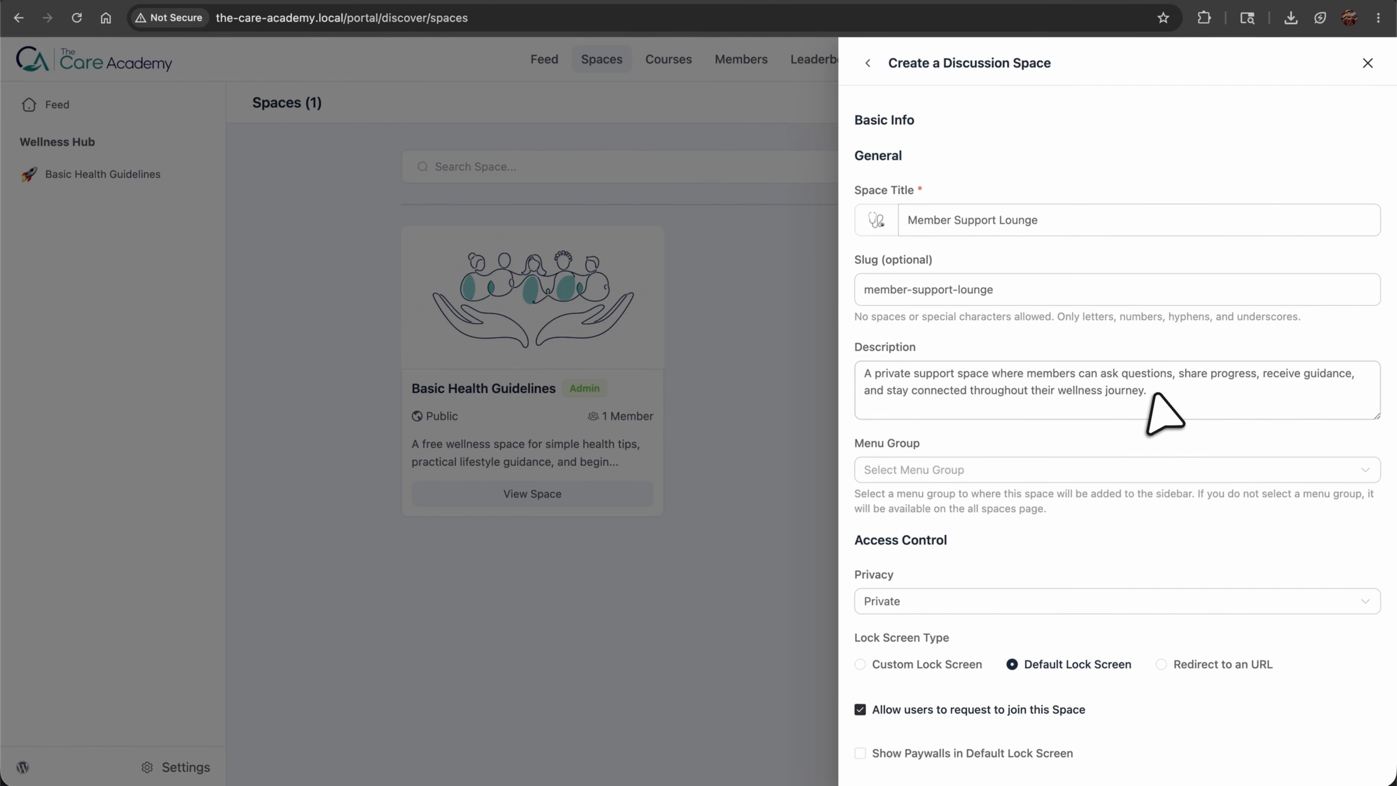
# Assign the Member Support Lounge space to the Recovery Lounge menu group and set its privacy to Private
pyautogui.click(945, 472)
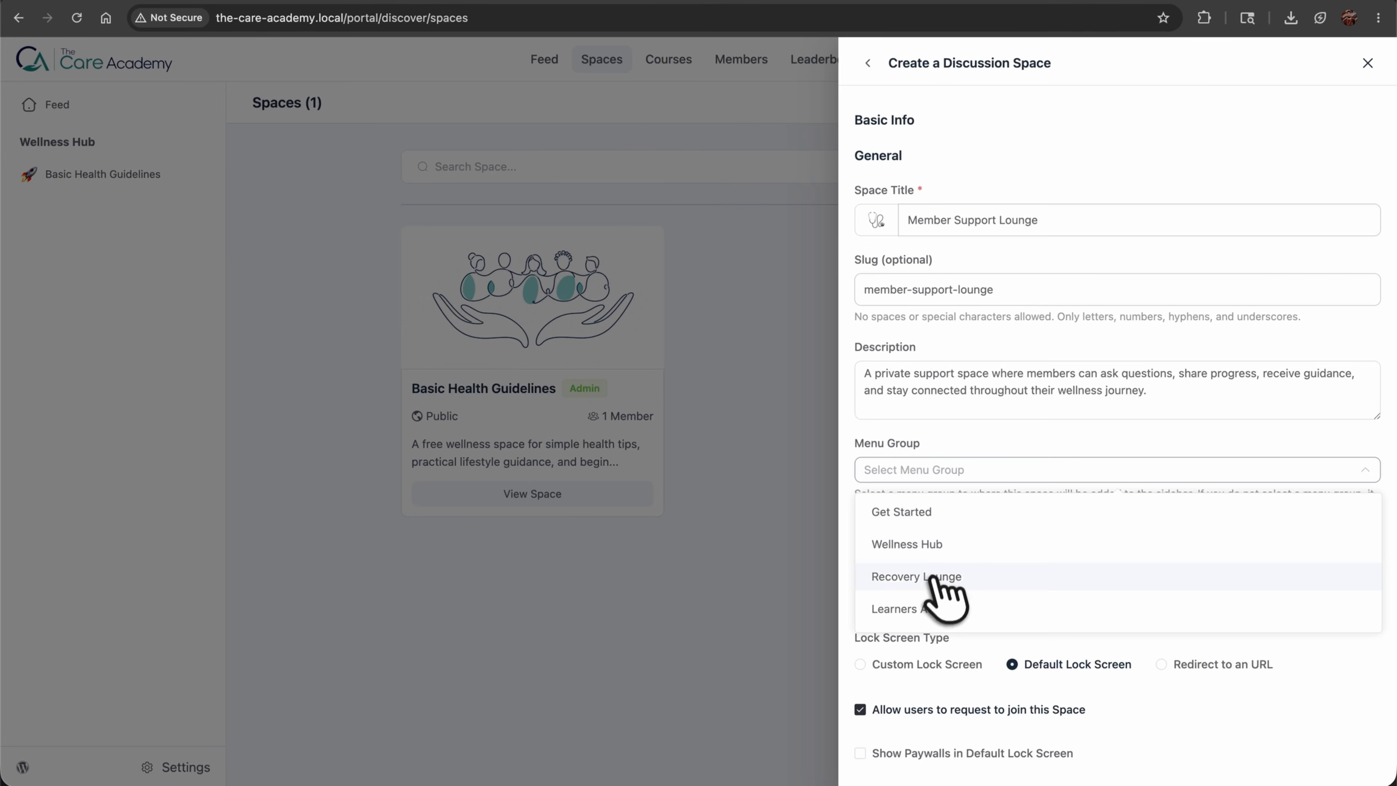
pyautogui.click(934, 577)
pyautogui.click(934, 605)
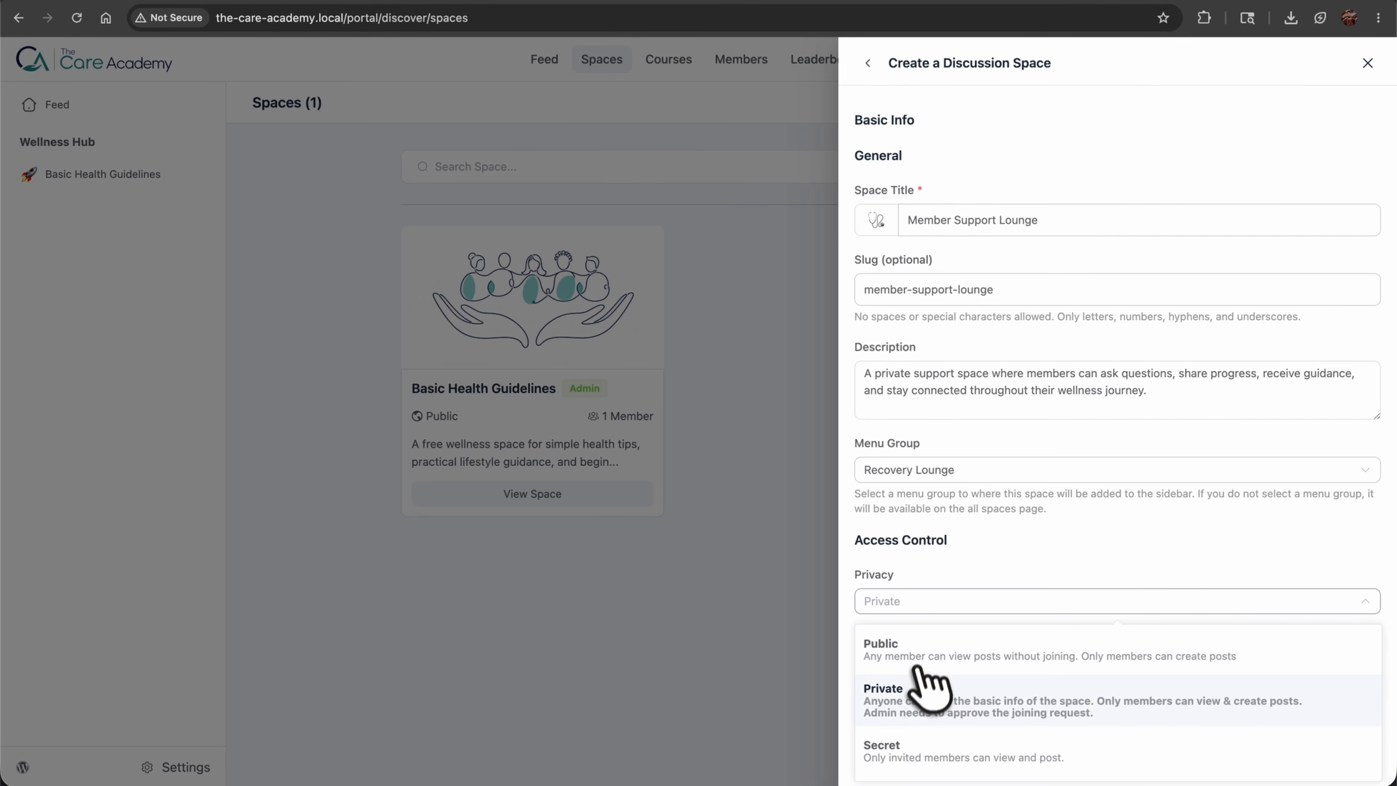
pyautogui.click(928, 710)
# Allow any logged in users to view the space members and proceed to the customization settings
pyautogui.scroll(-3, 924, 713)
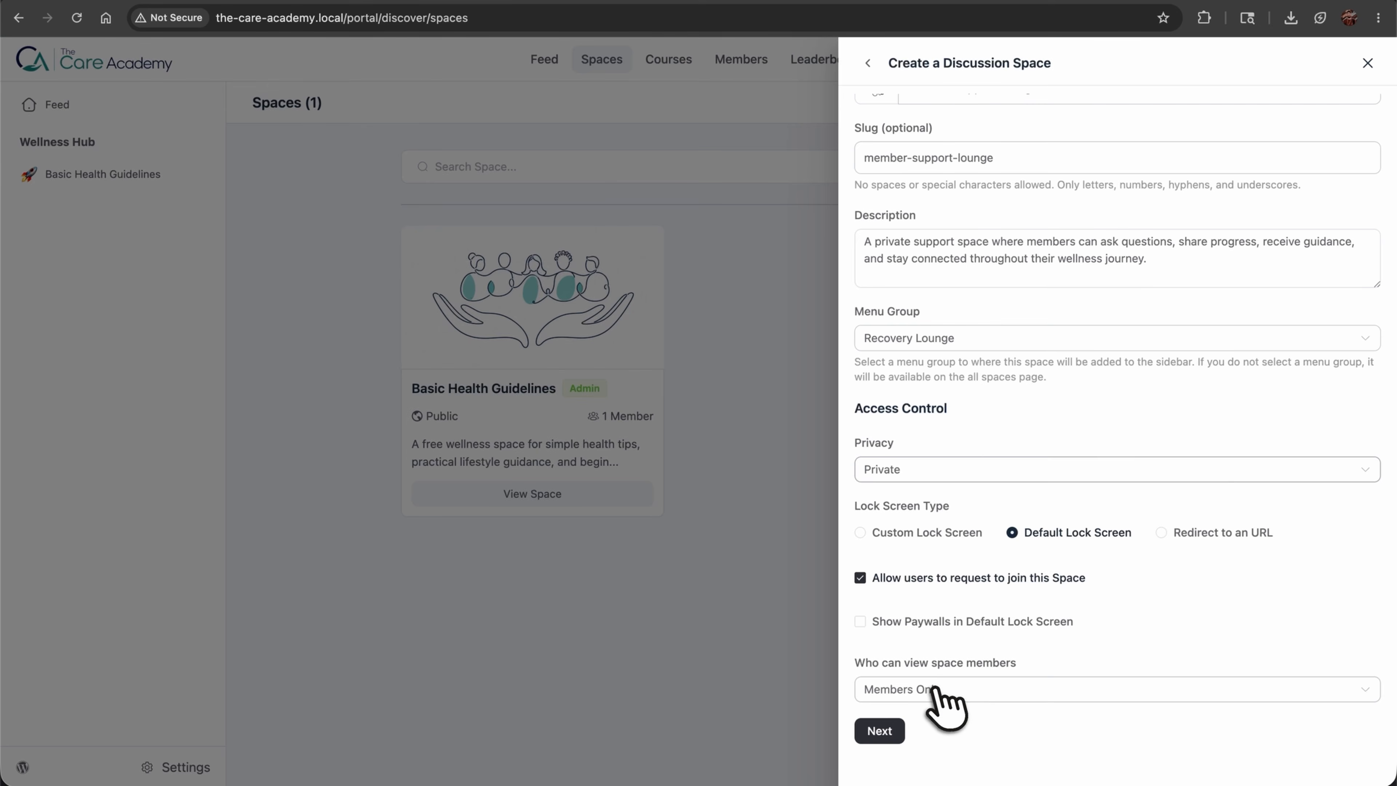
pyautogui.click(942, 694)
pyautogui.click(947, 620)
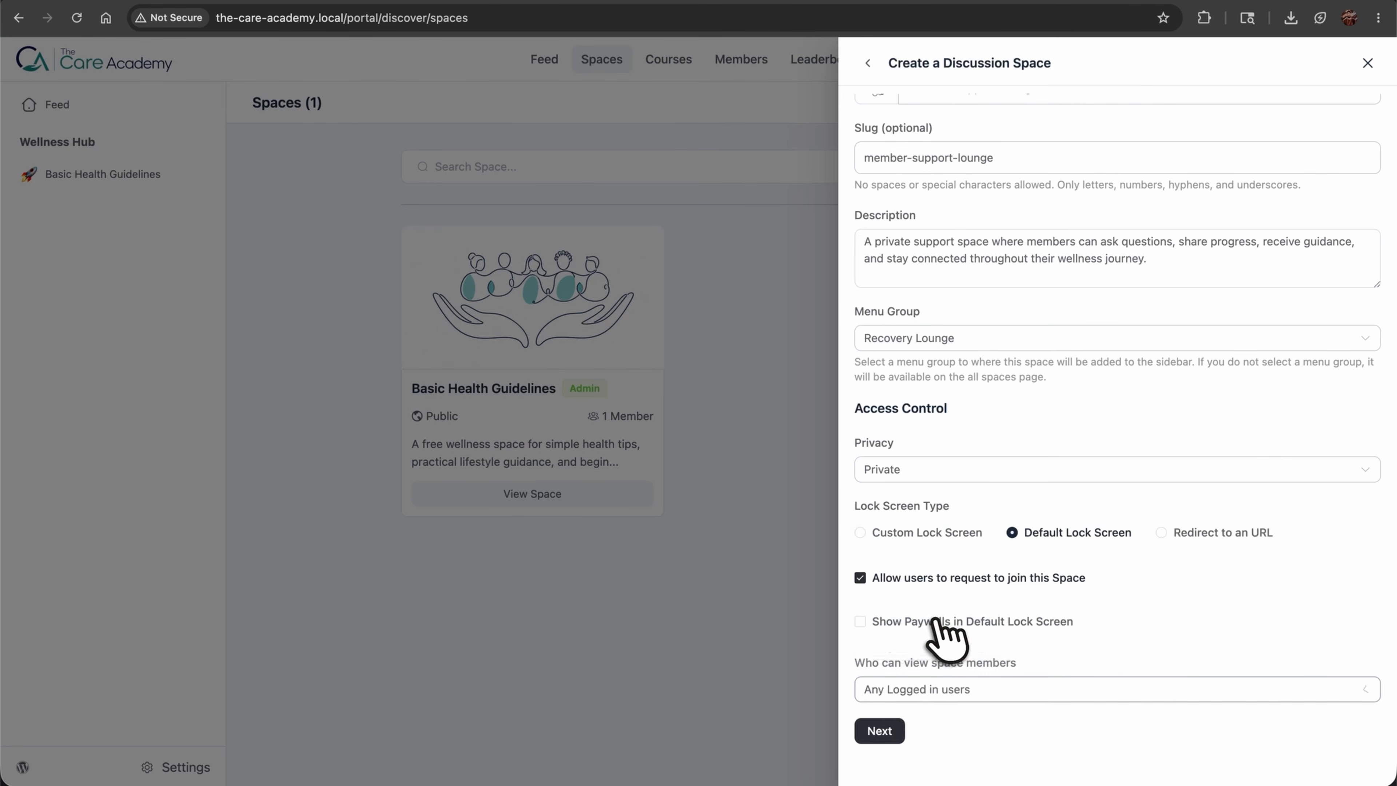
pyautogui.click(882, 733)
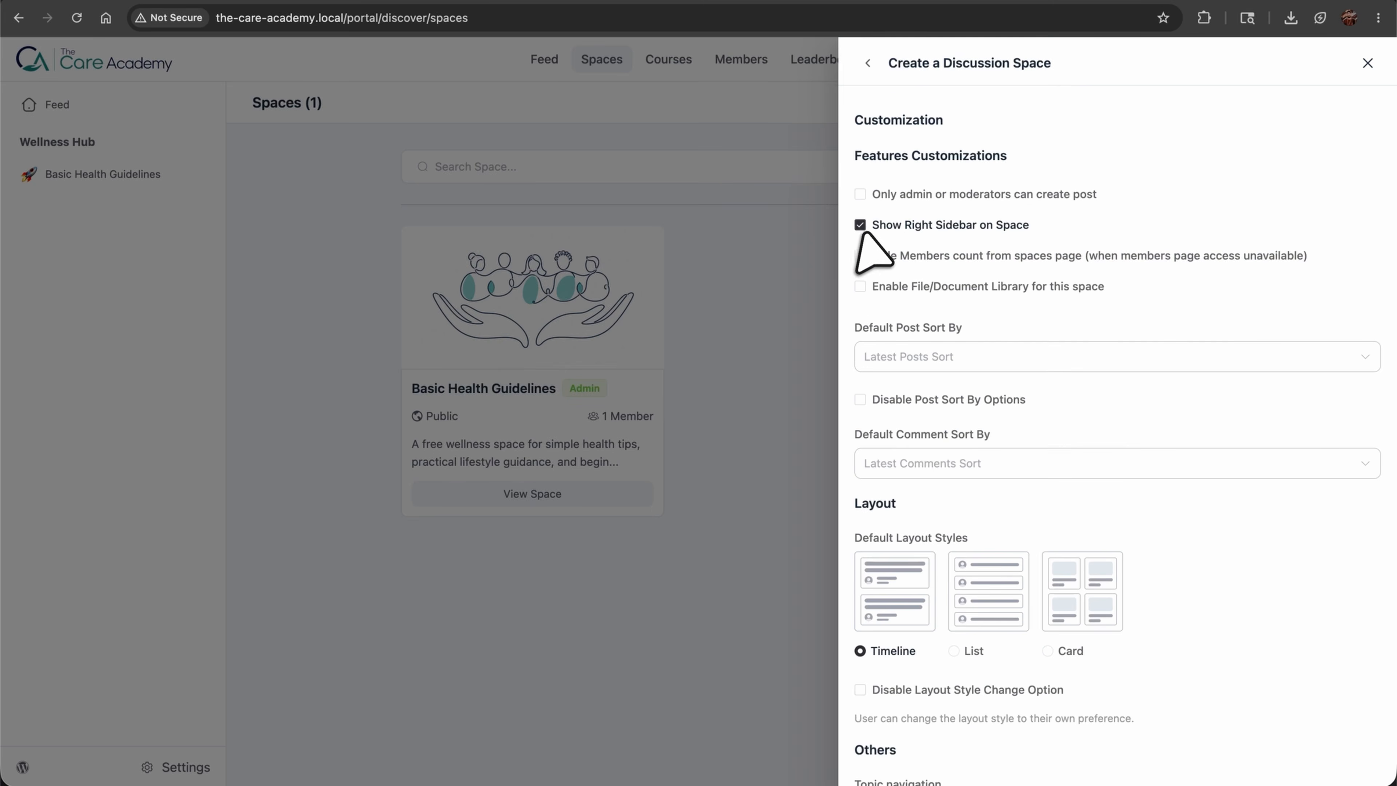
# Hide the members count, enable the document library for any logged in users with uploads by any members, and set default post sorting to Latest
pyautogui.click(860, 256)
pyautogui.click(860, 286)
pyautogui.click(1039, 375)
pyautogui.click(872, 443)
pyautogui.click(907, 533)
pyautogui.click(907, 579)
# Upload the thumbnail and featured images for the Member Support Lounge and create the space
pyautogui.scroll(-4, 910, 609)
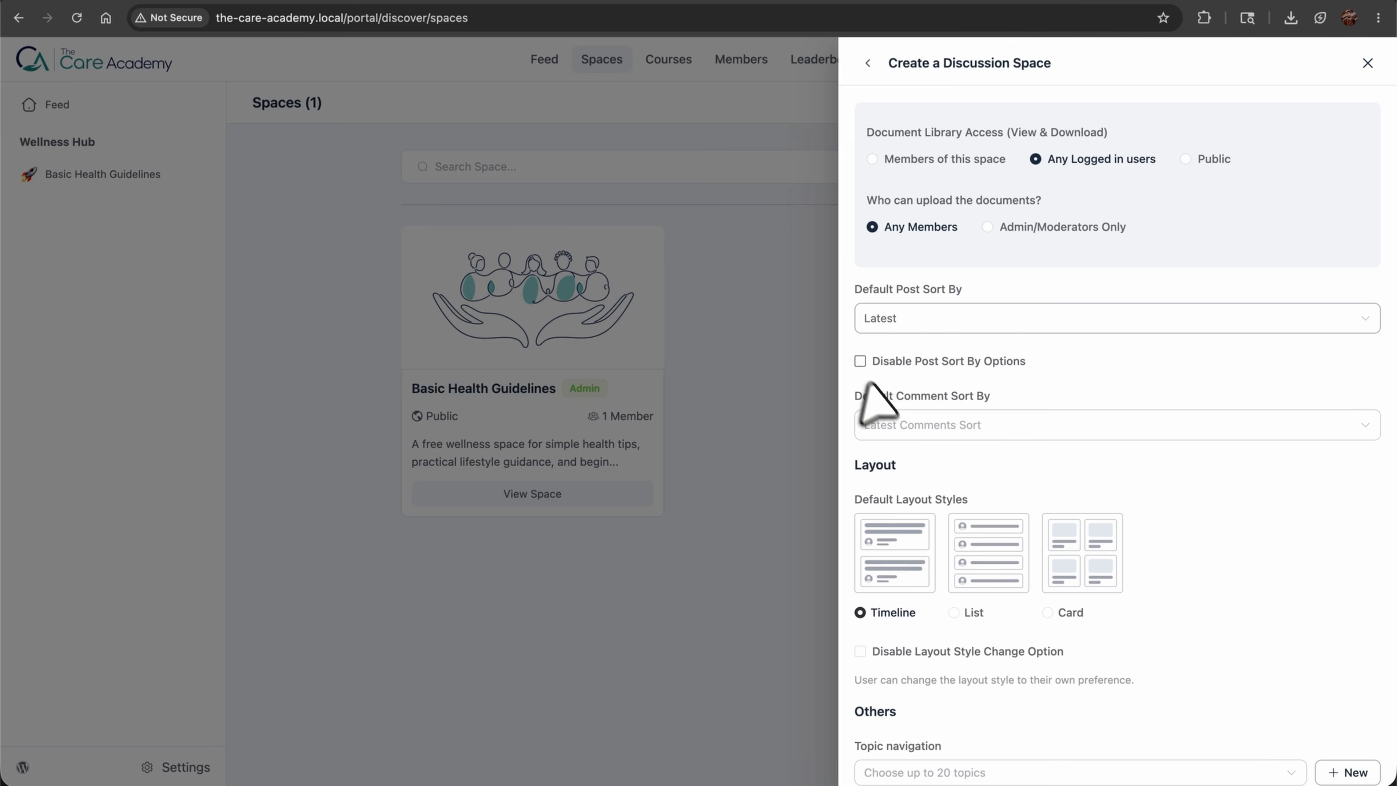
pyautogui.scroll(-6, 878, 401)
pyautogui.click(882, 568)
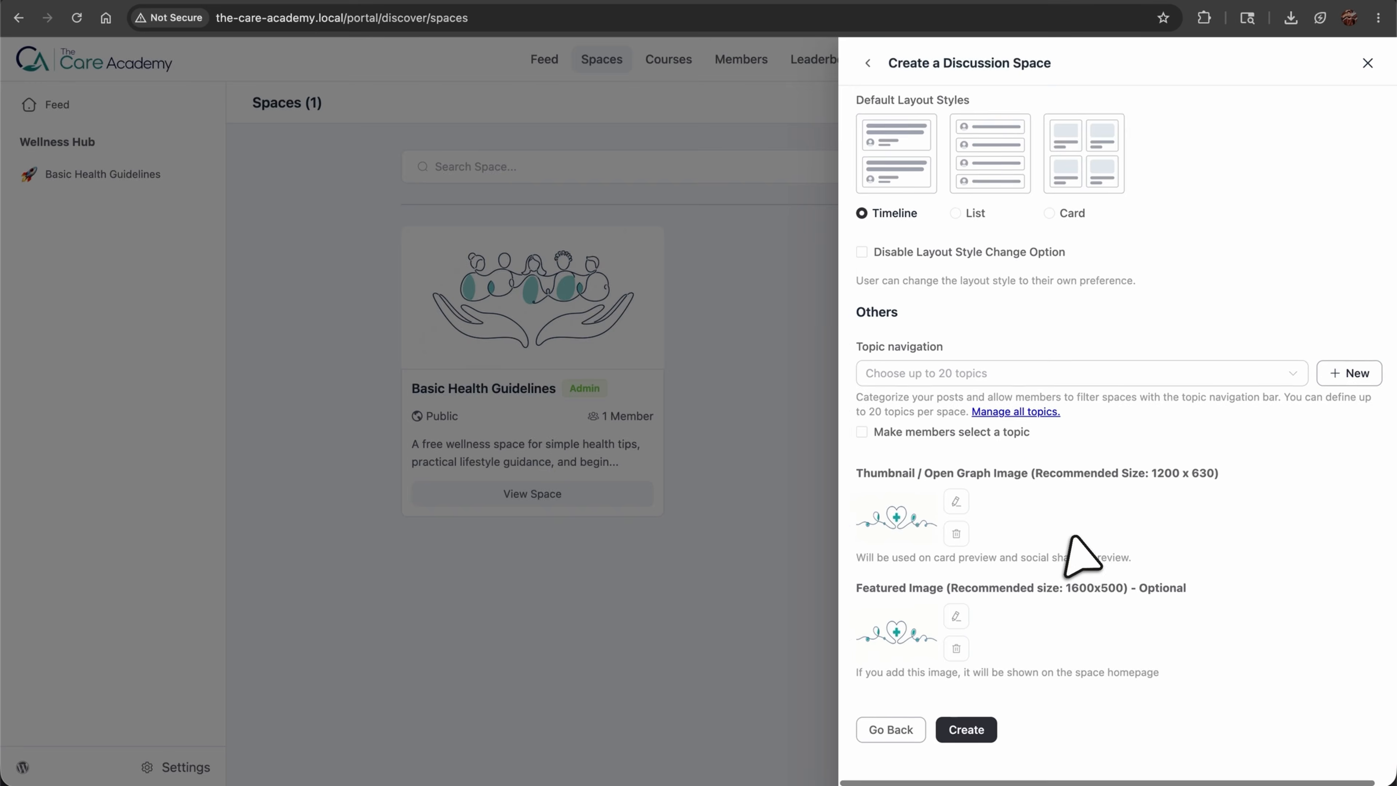
pyautogui.click(968, 729)
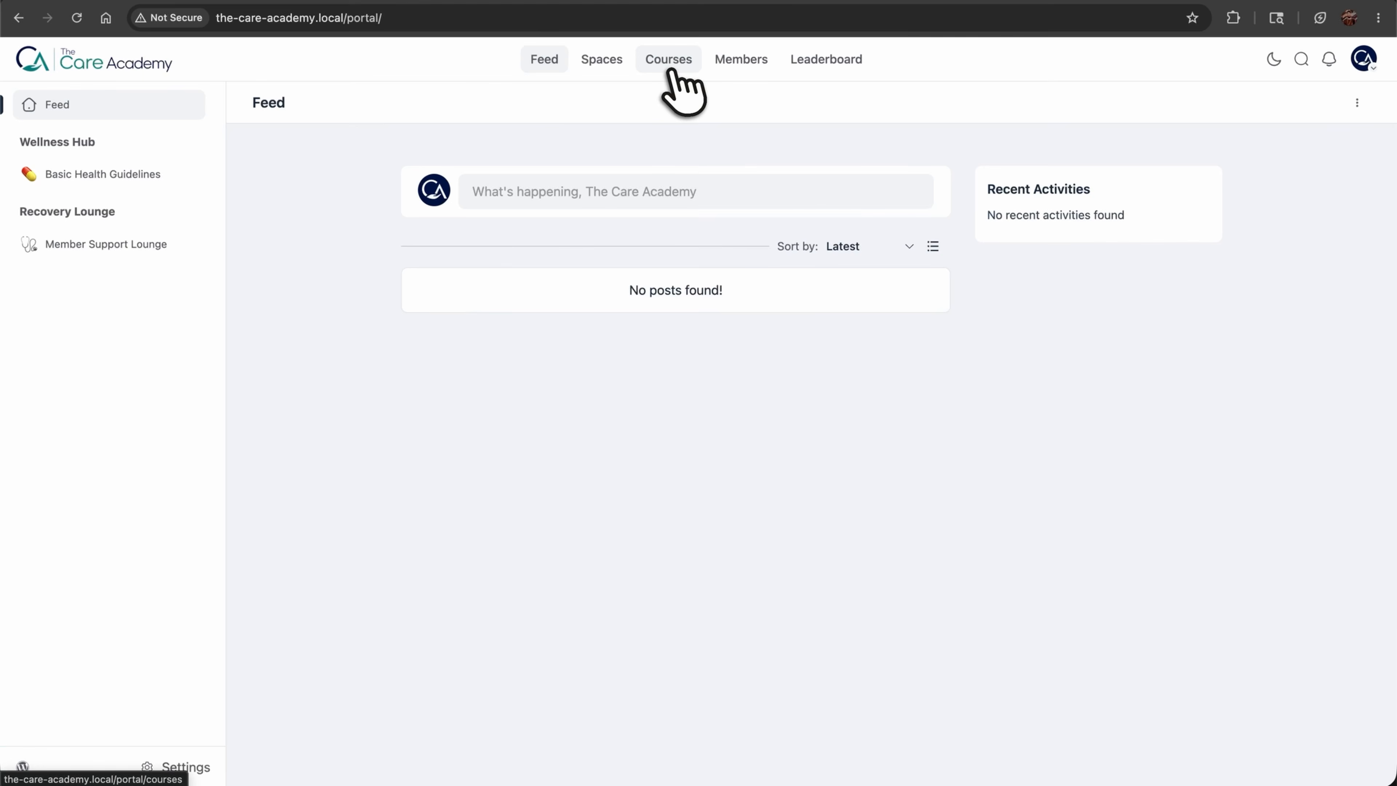
# Start a new course titled Foundations of Healthy Living, with a short description and course details about practical lessons and simple daily actions
pyautogui.click(677, 72)
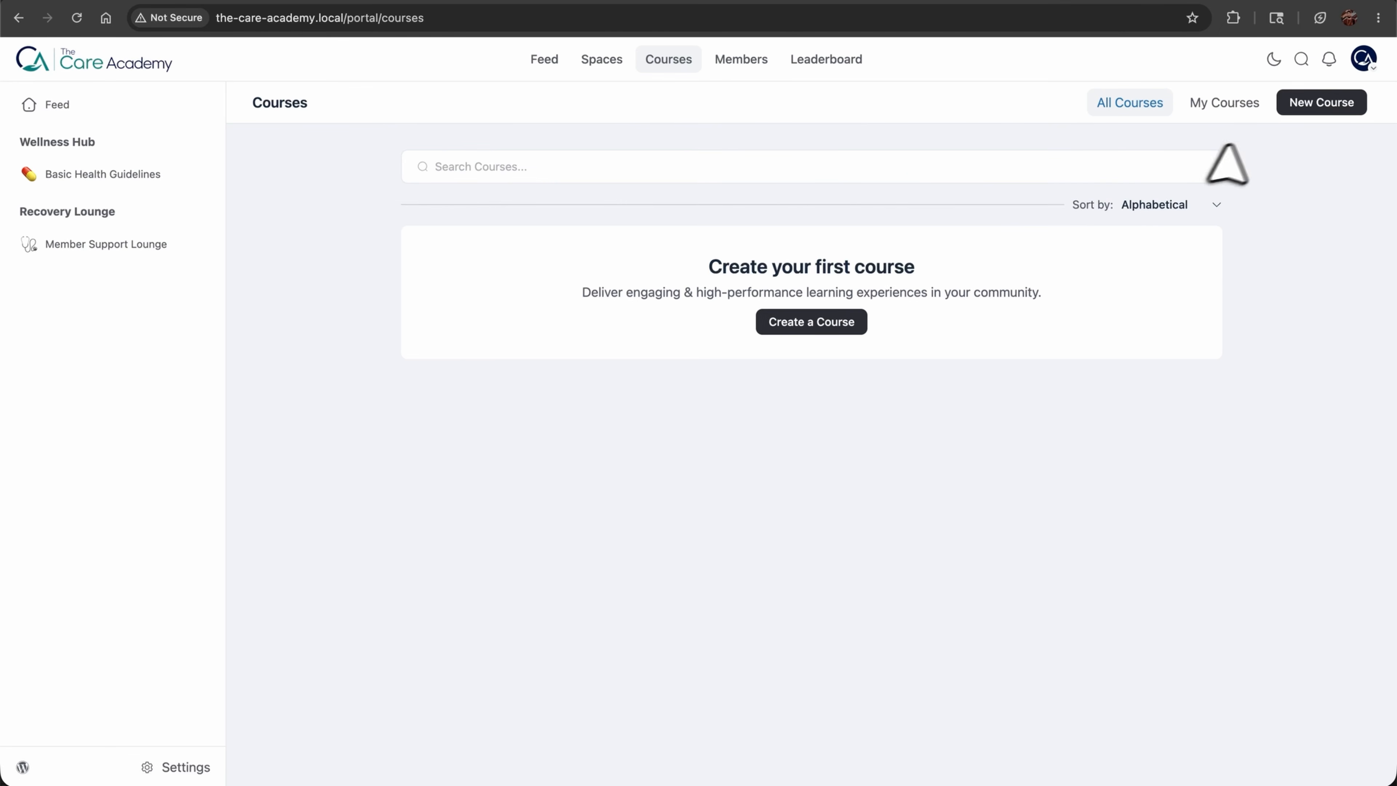
pyautogui.click(1304, 127)
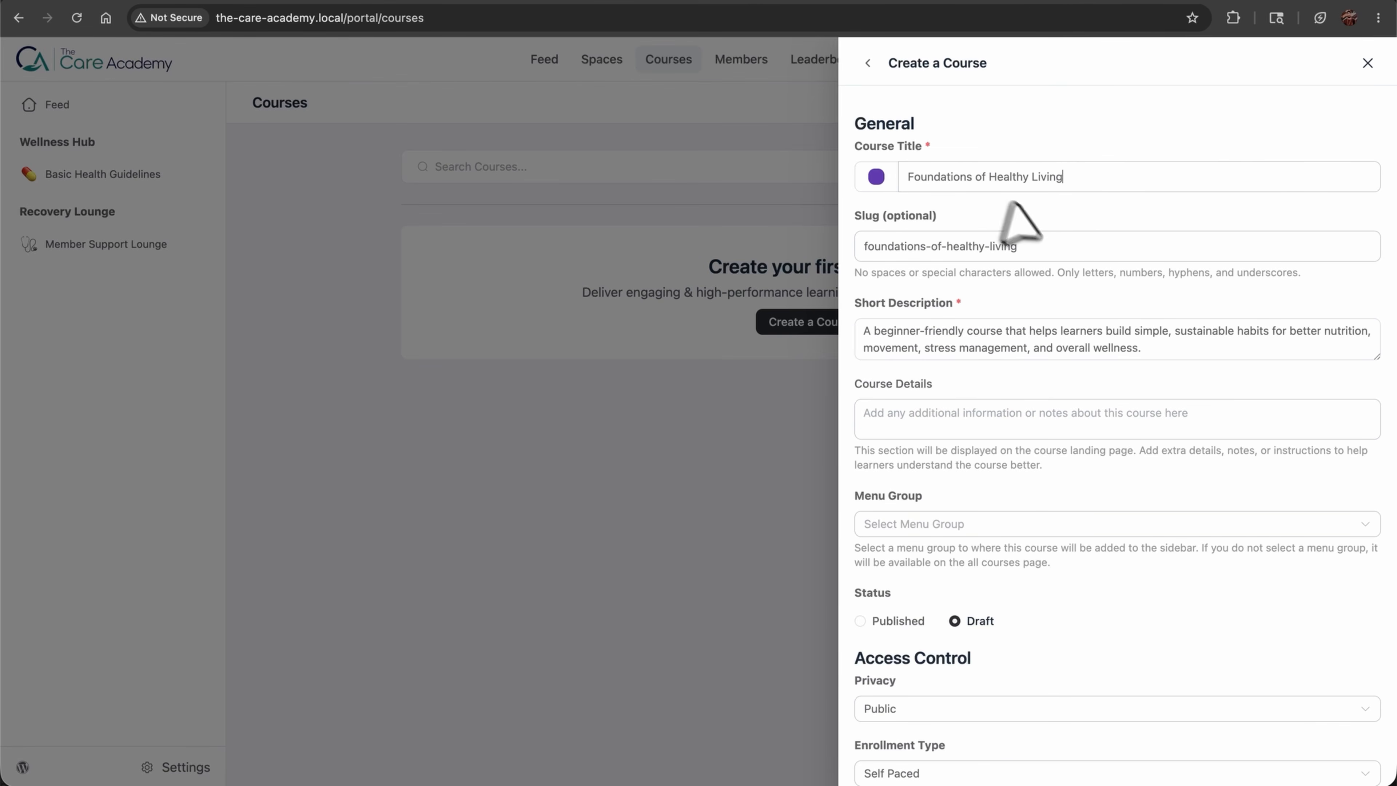
pyautogui.click(924, 417)
pyautogui.write('This course guides learners through the core foundations of healthy living with practical lessons, simple daily actions, and easy-to-follow wellness strategies. Members will learn how to make better lifestyle choices, stay consistent, and build long-term habits that support their health journey.')
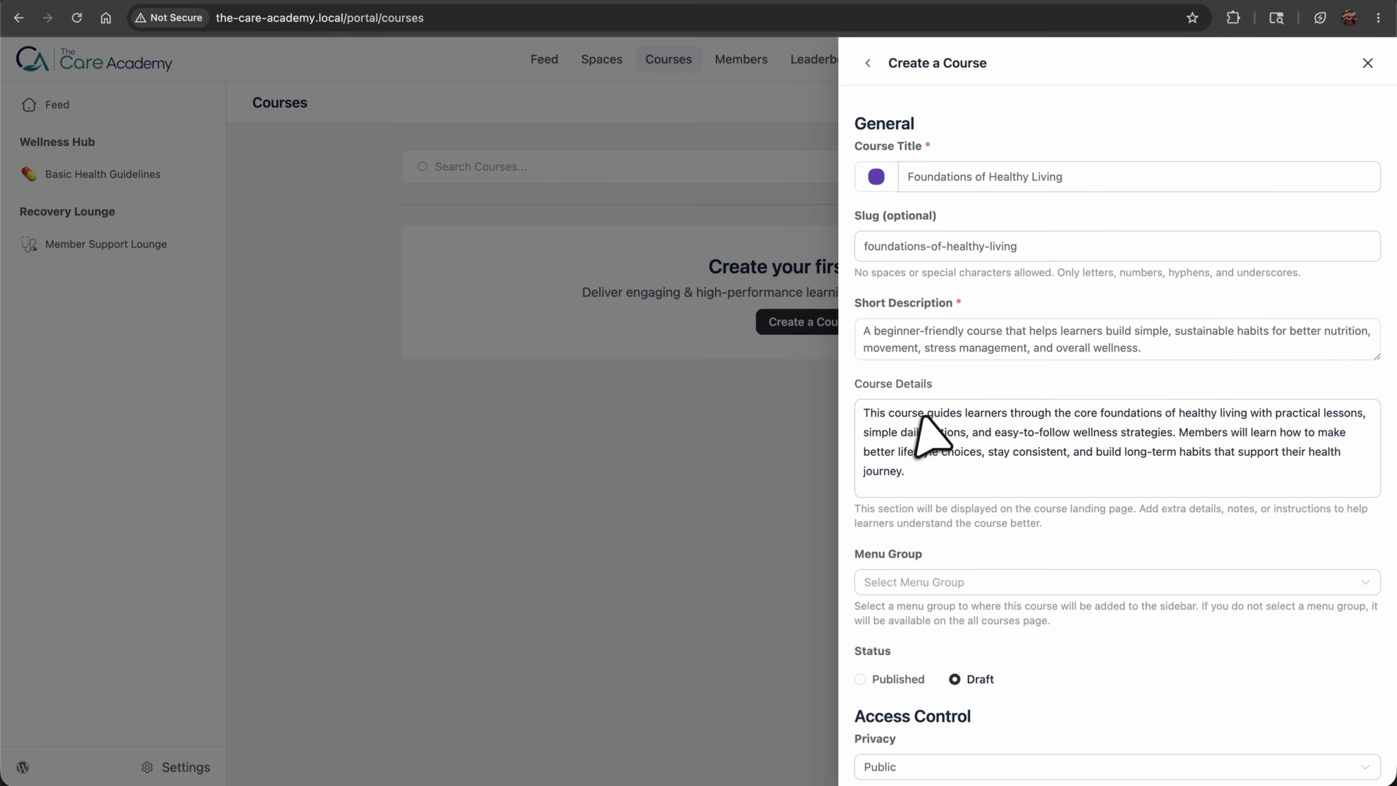
# Assign the course to the Learners Academy menu group and make it Private with paywalls shown in the default lock screen
pyautogui.scroll(-5, 934, 435)
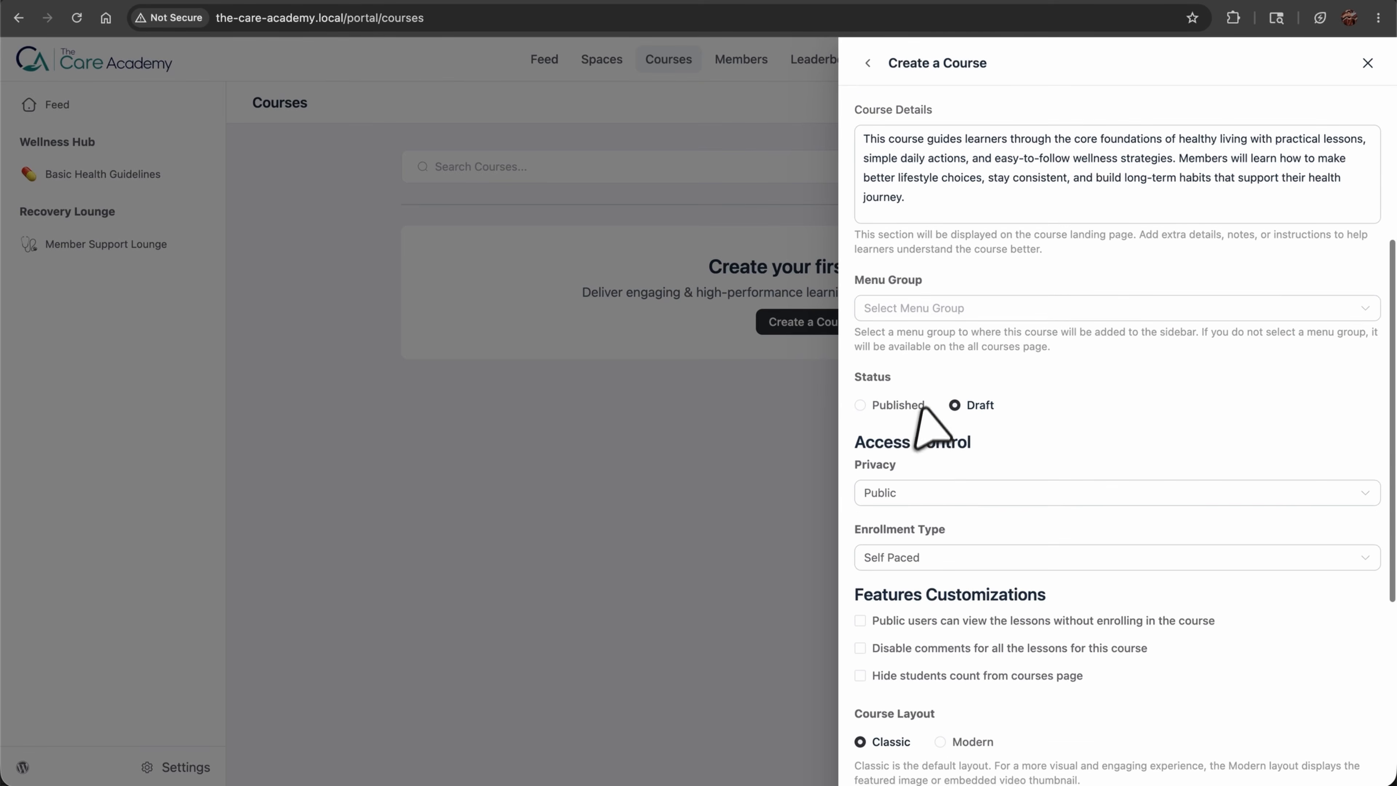
pyautogui.click(916, 311)
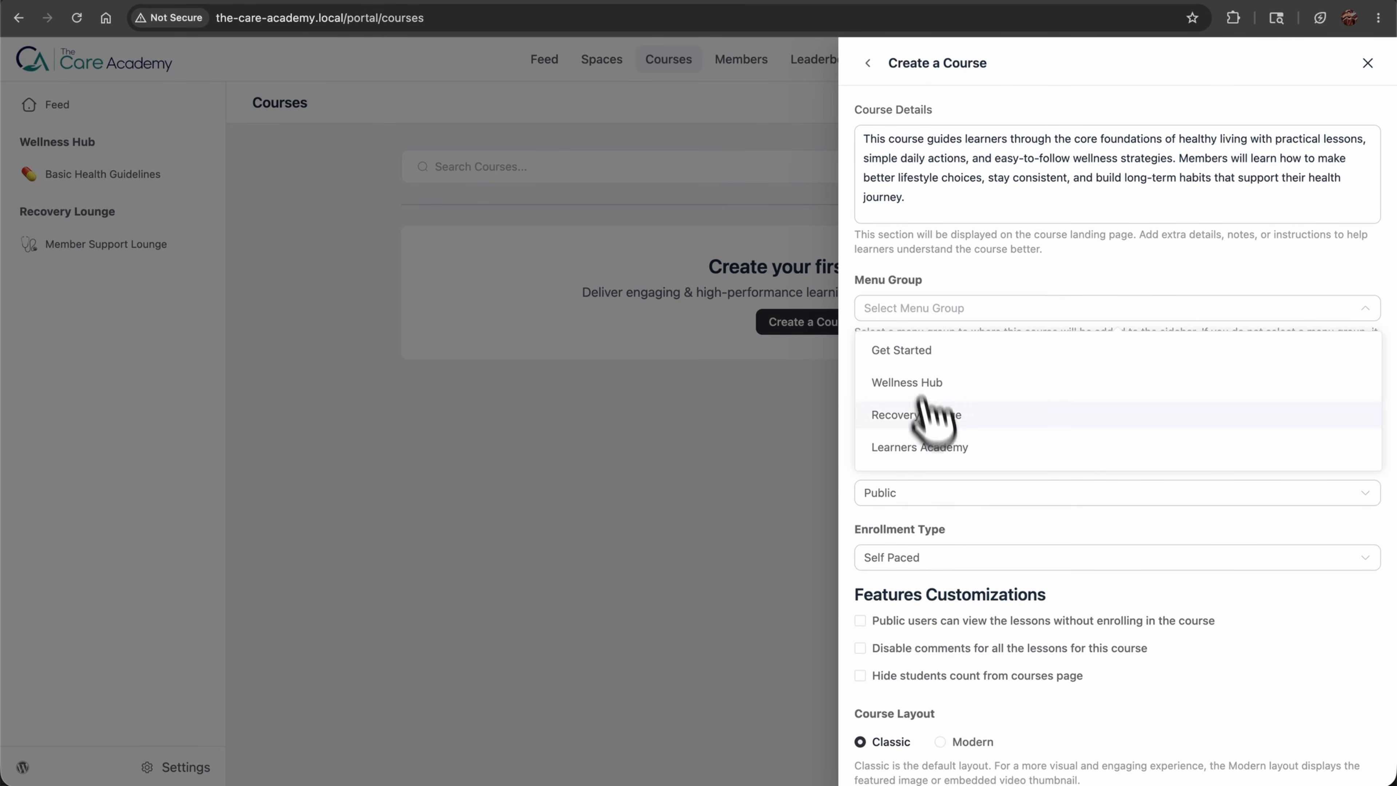
pyautogui.click(930, 447)
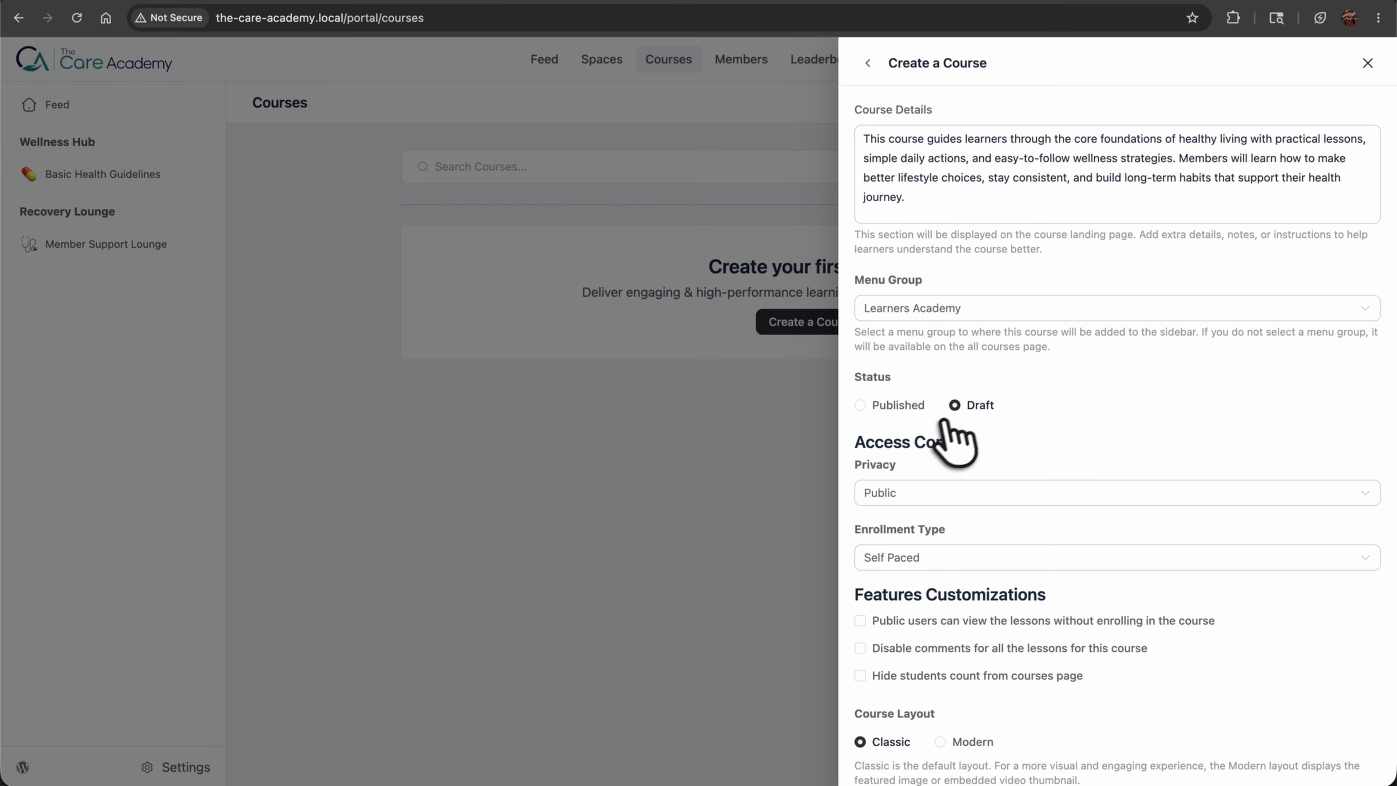
pyautogui.click(929, 494)
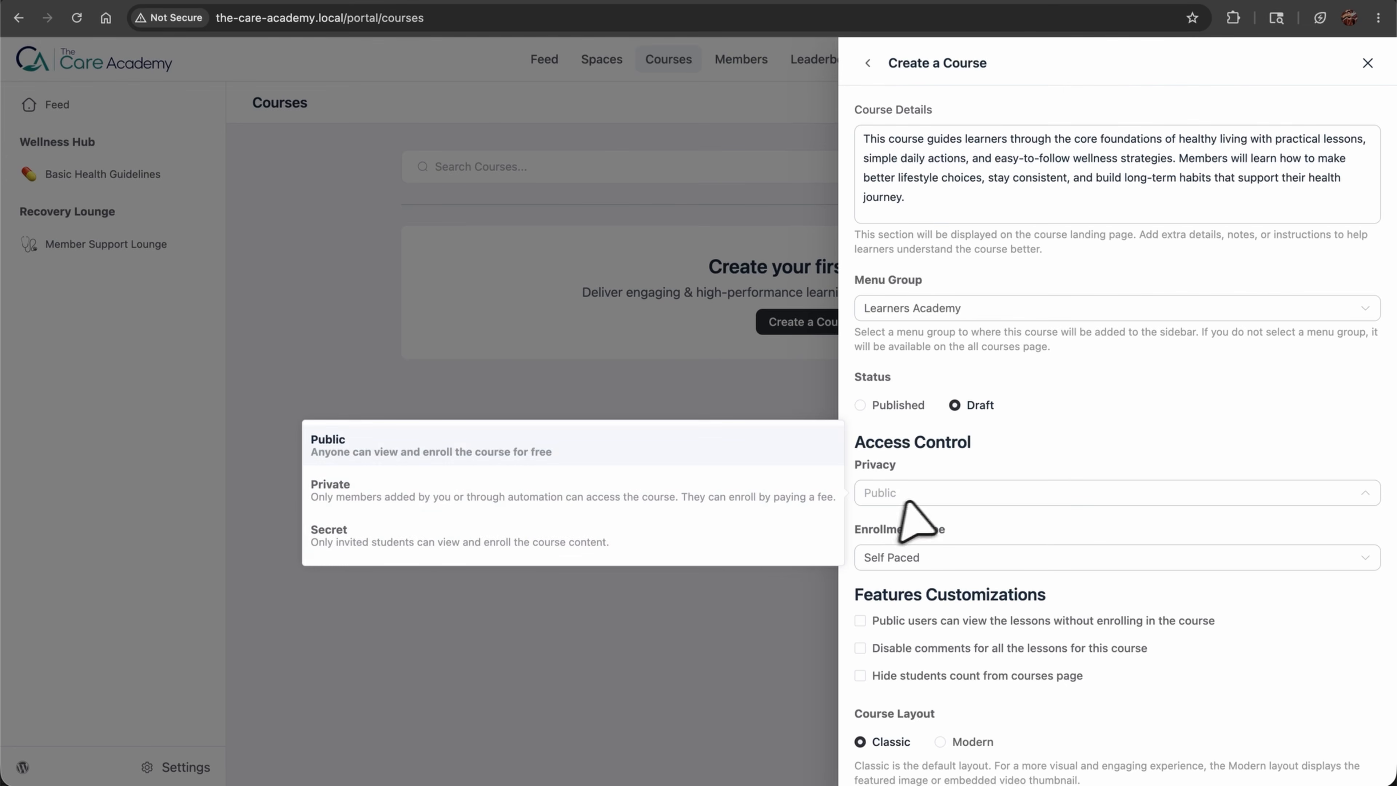
pyautogui.click(388, 505)
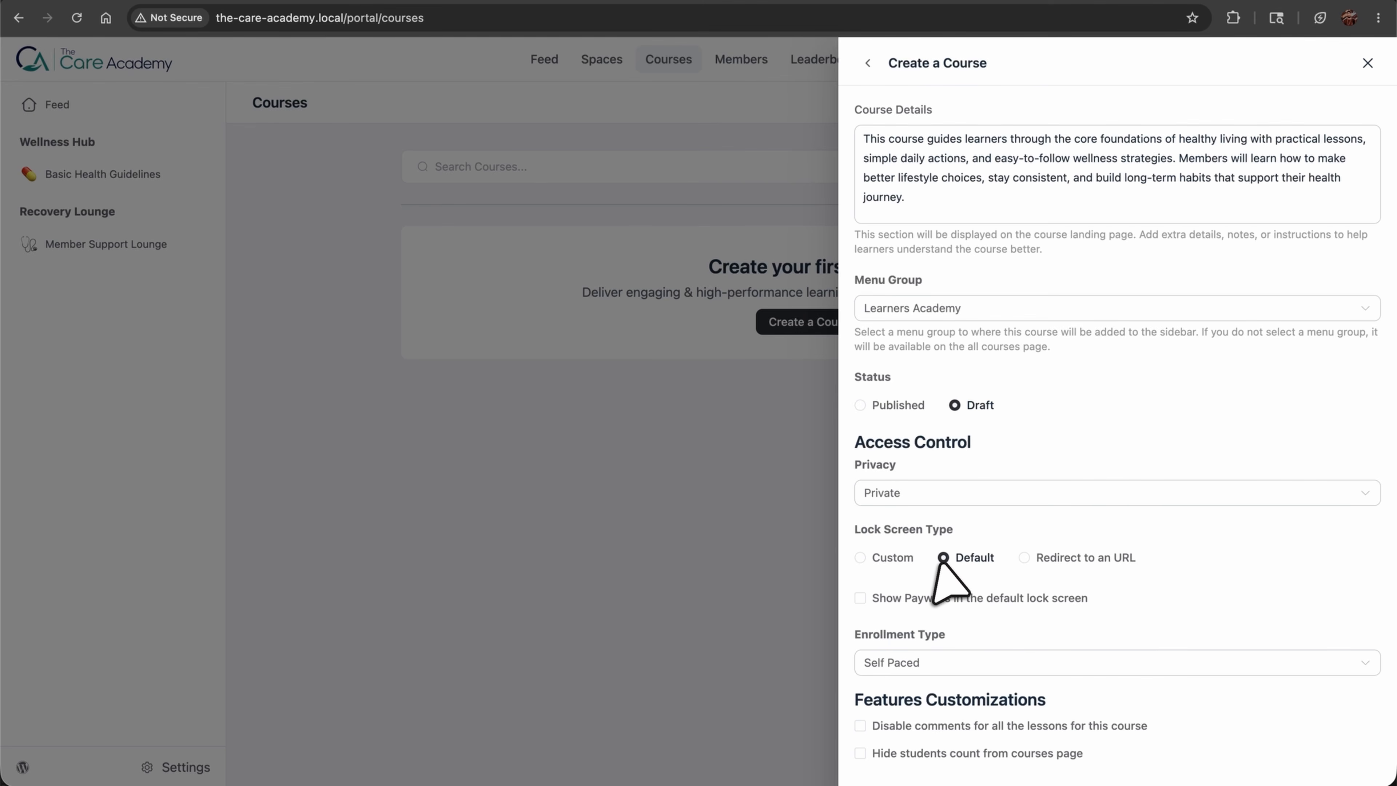
pyautogui.click(861, 599)
# Set the enrollment type to Structured, hide the students count from the courses page, and use the Modern course layout
pyautogui.scroll(-6, 866, 605)
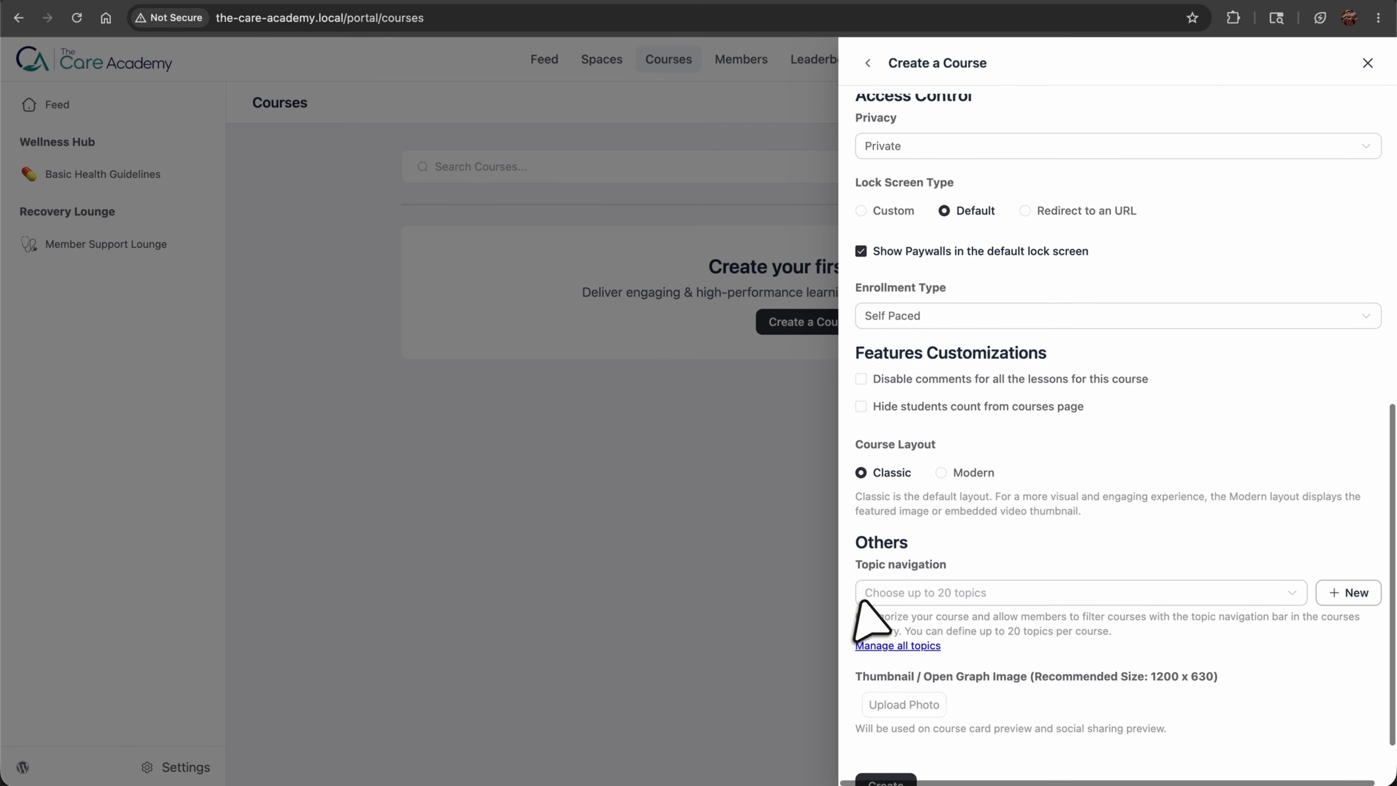
pyautogui.click(903, 314)
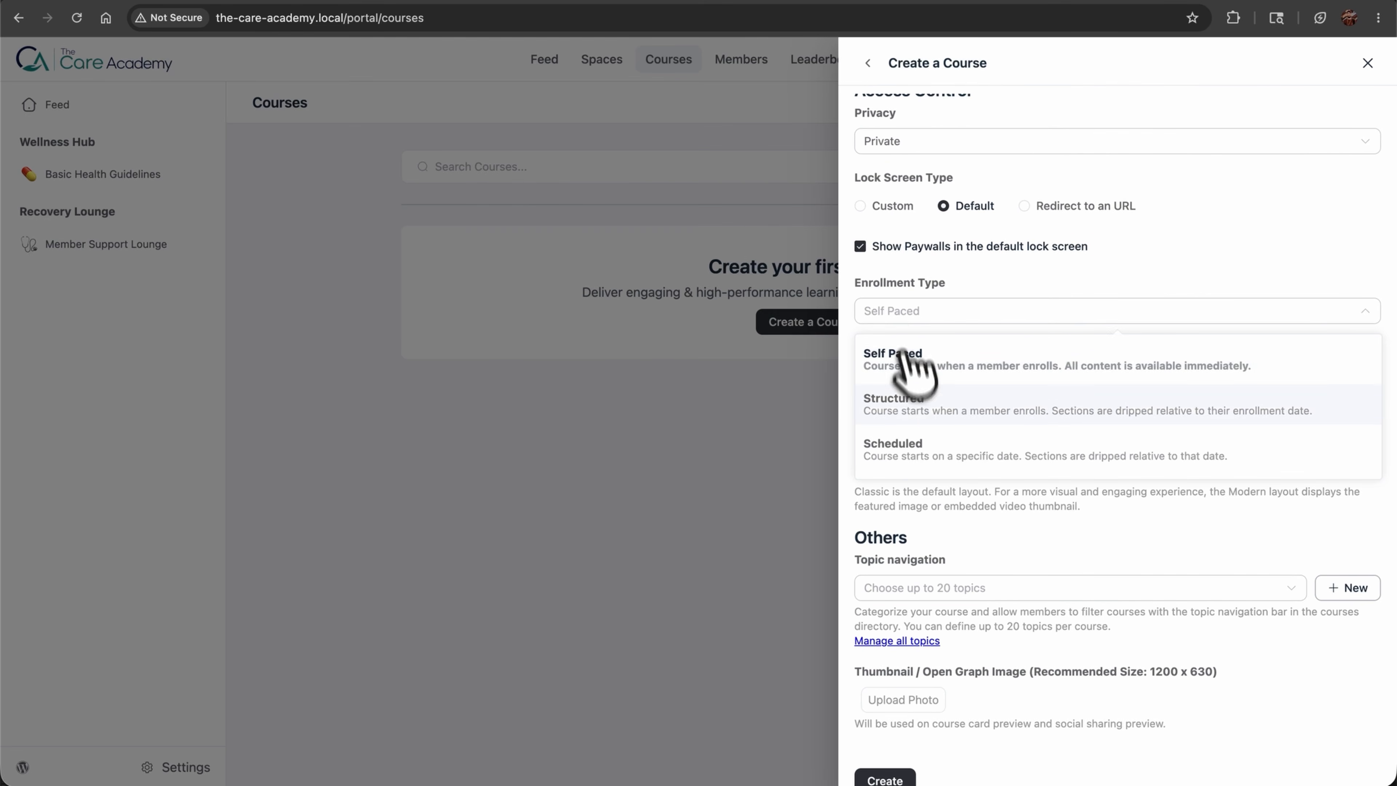
pyautogui.click(910, 413)
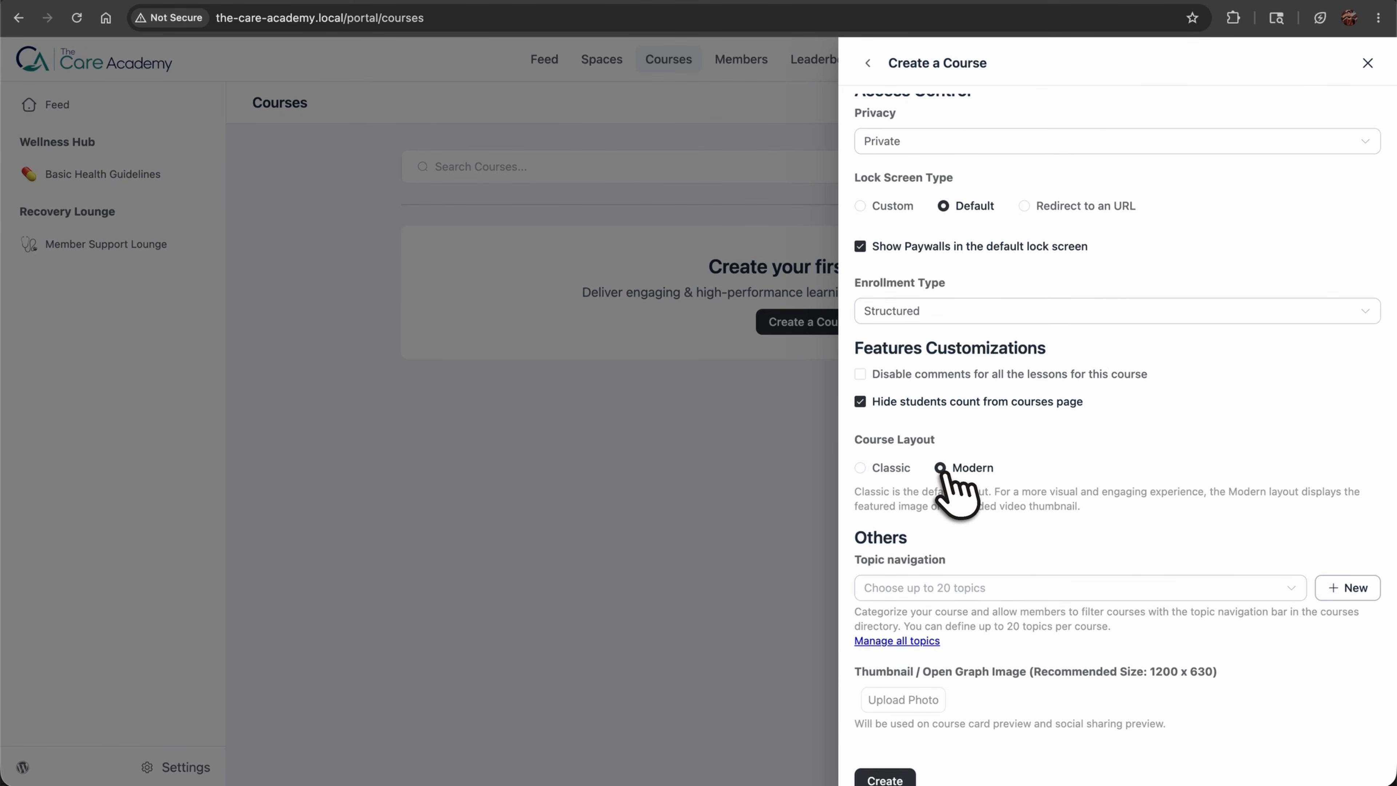
# Upload course thumbnail.png as the course's thumbnail image and create the course
pyautogui.click(920, 697)
pyautogui.click(965, 451)
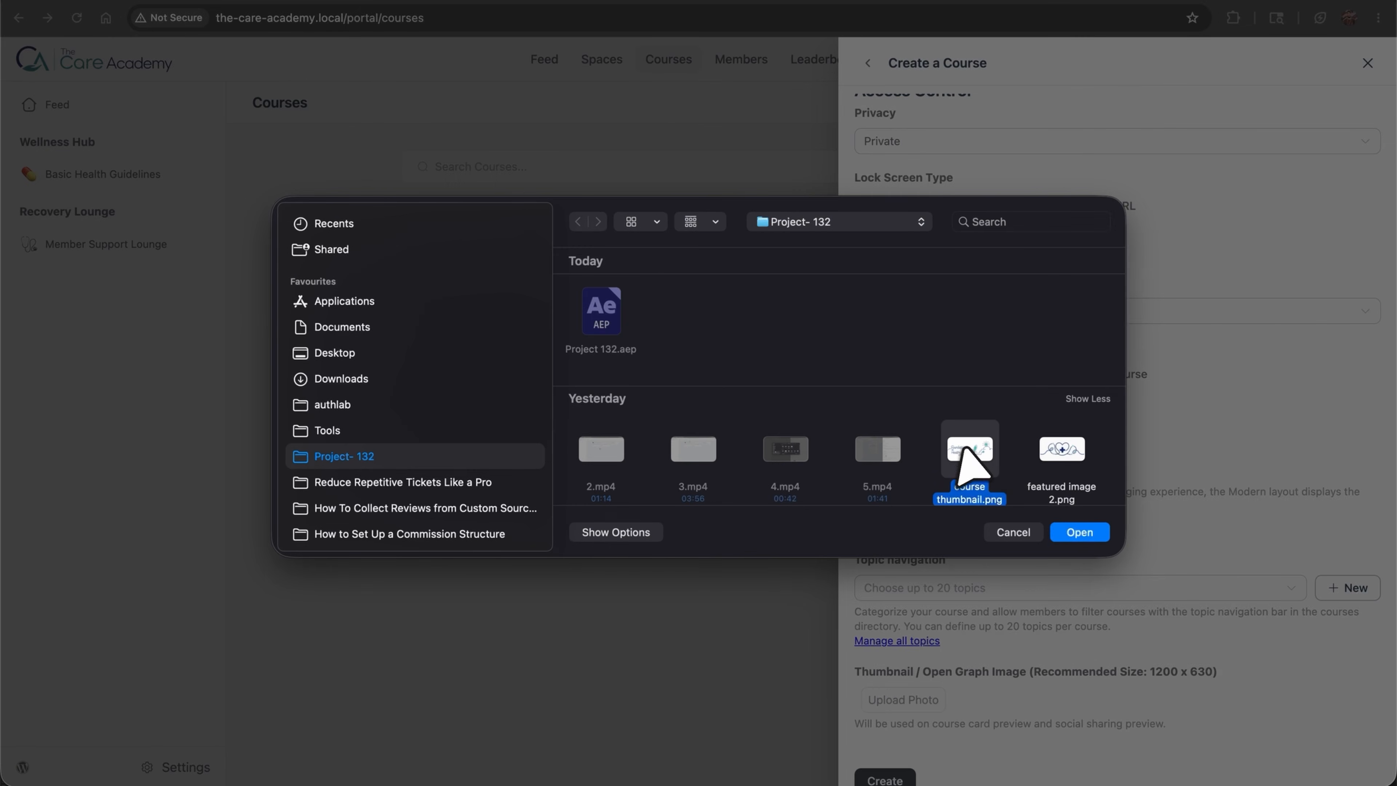
pyautogui.click(1079, 533)
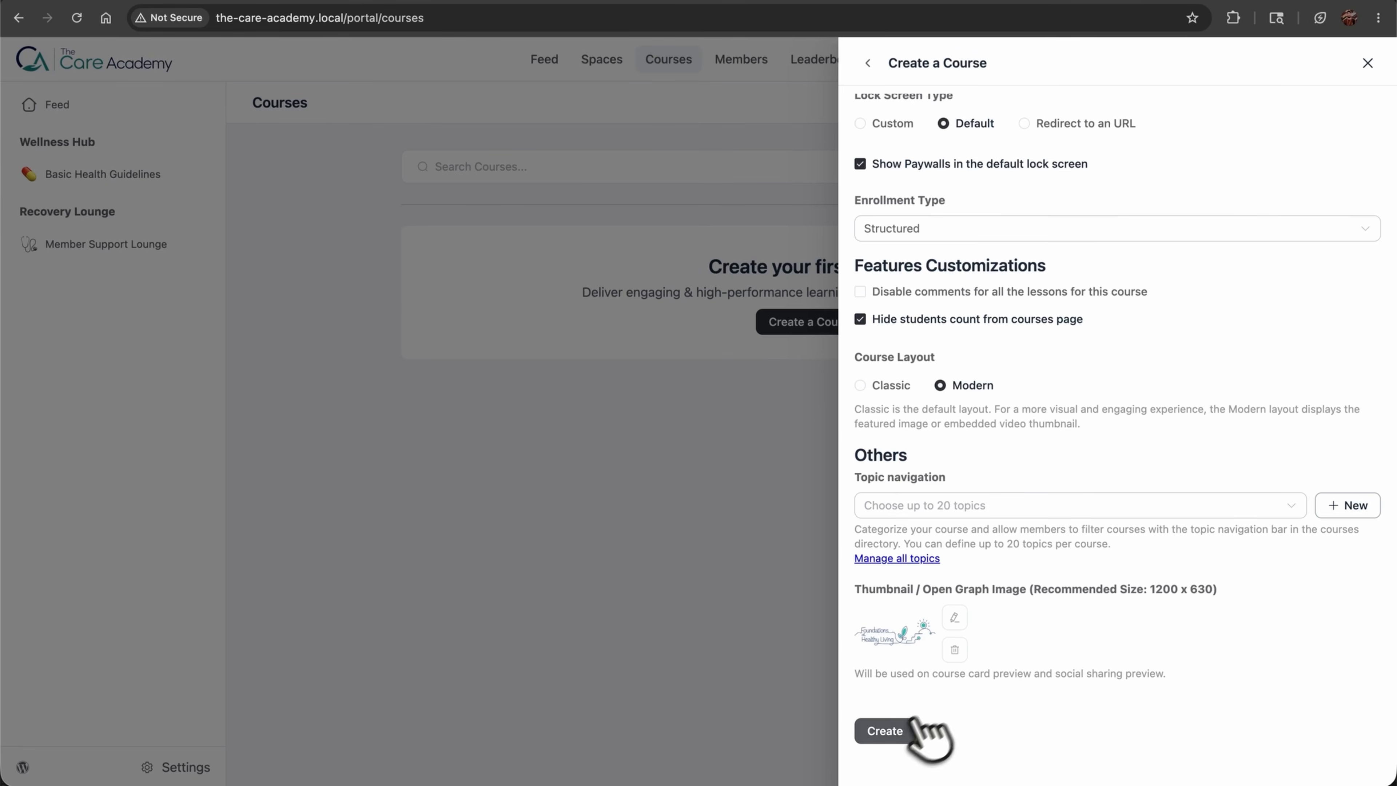
pyautogui.click(891, 733)
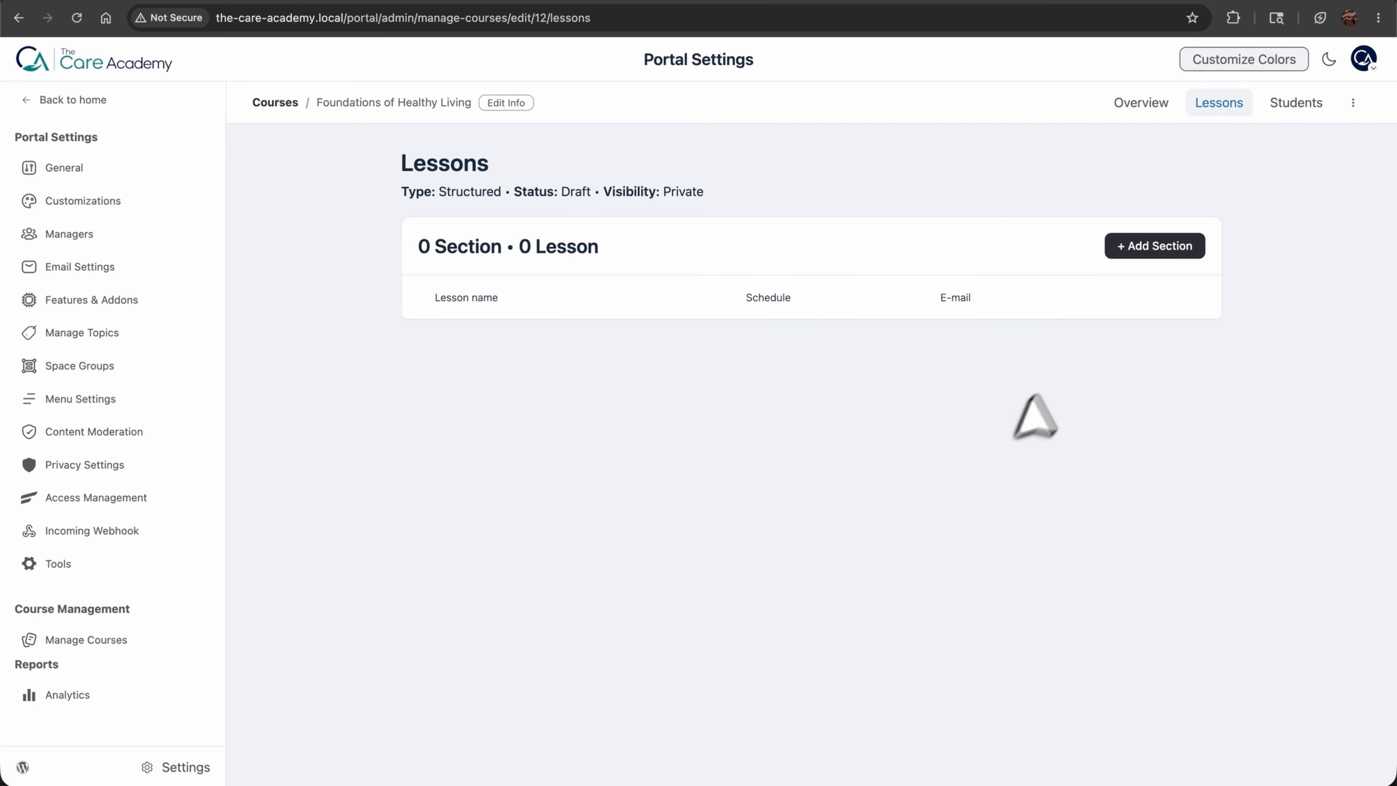
# Add a section titled Getting Started to the course and update its schedule to unlock immediately
pyautogui.click(1127, 250)
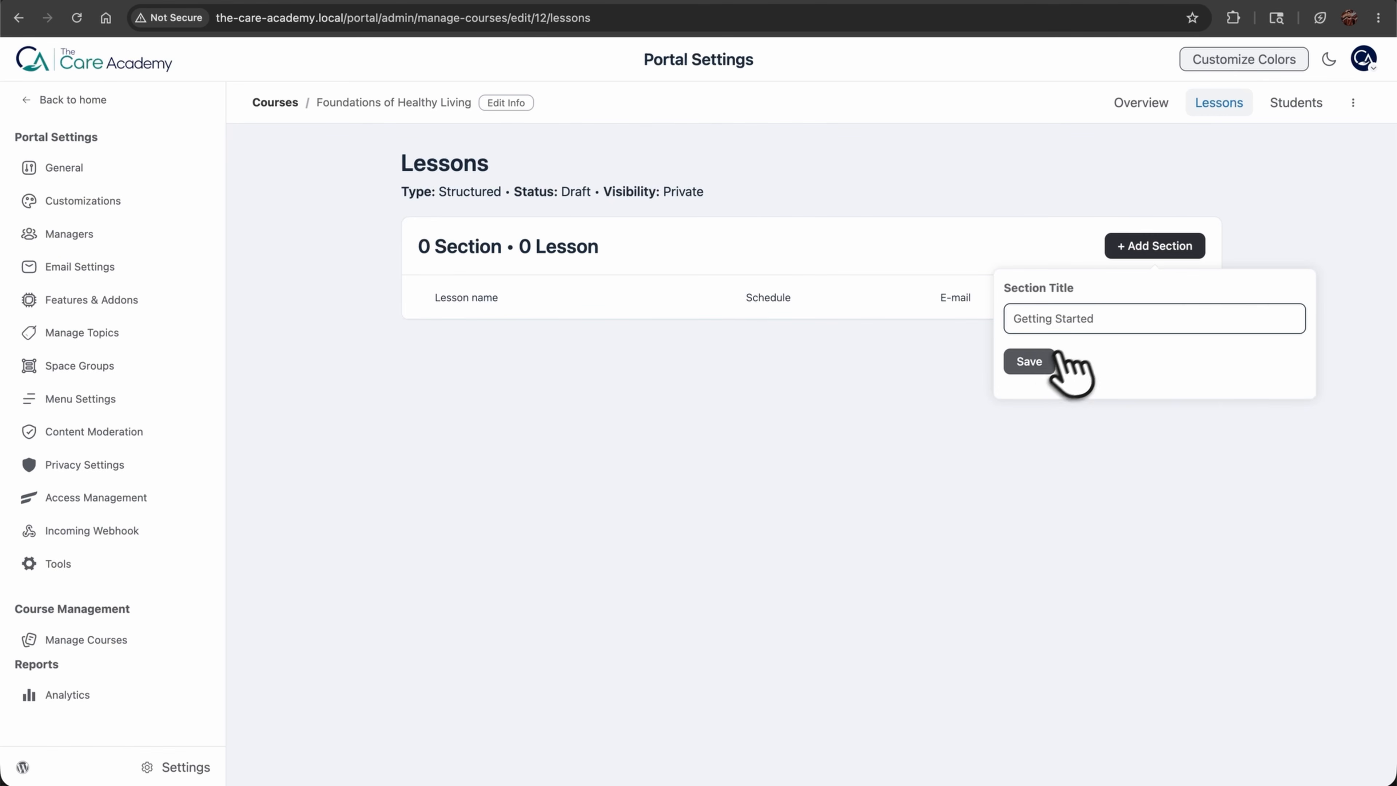
pyautogui.write('Getting Started')
pyautogui.click(1037, 362)
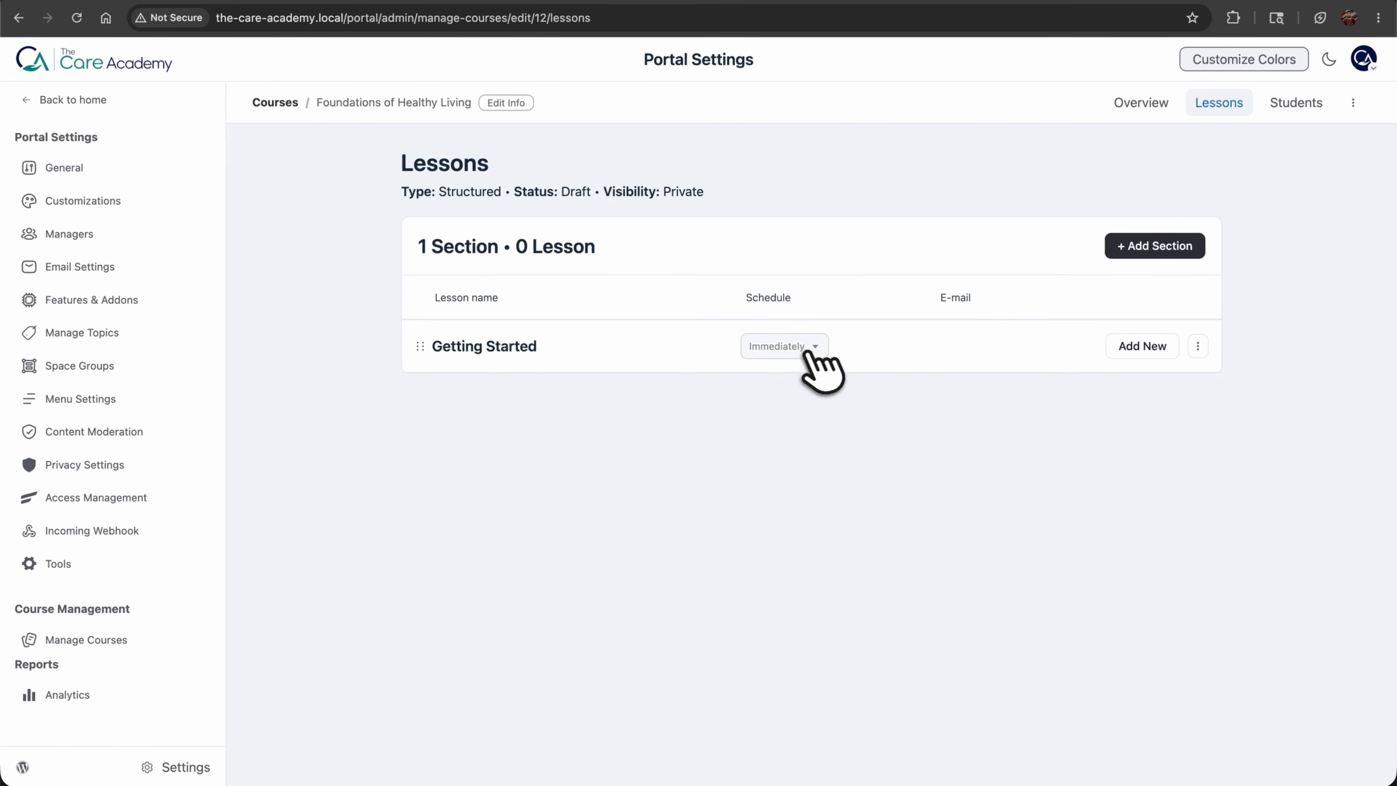
pyautogui.click(805, 347)
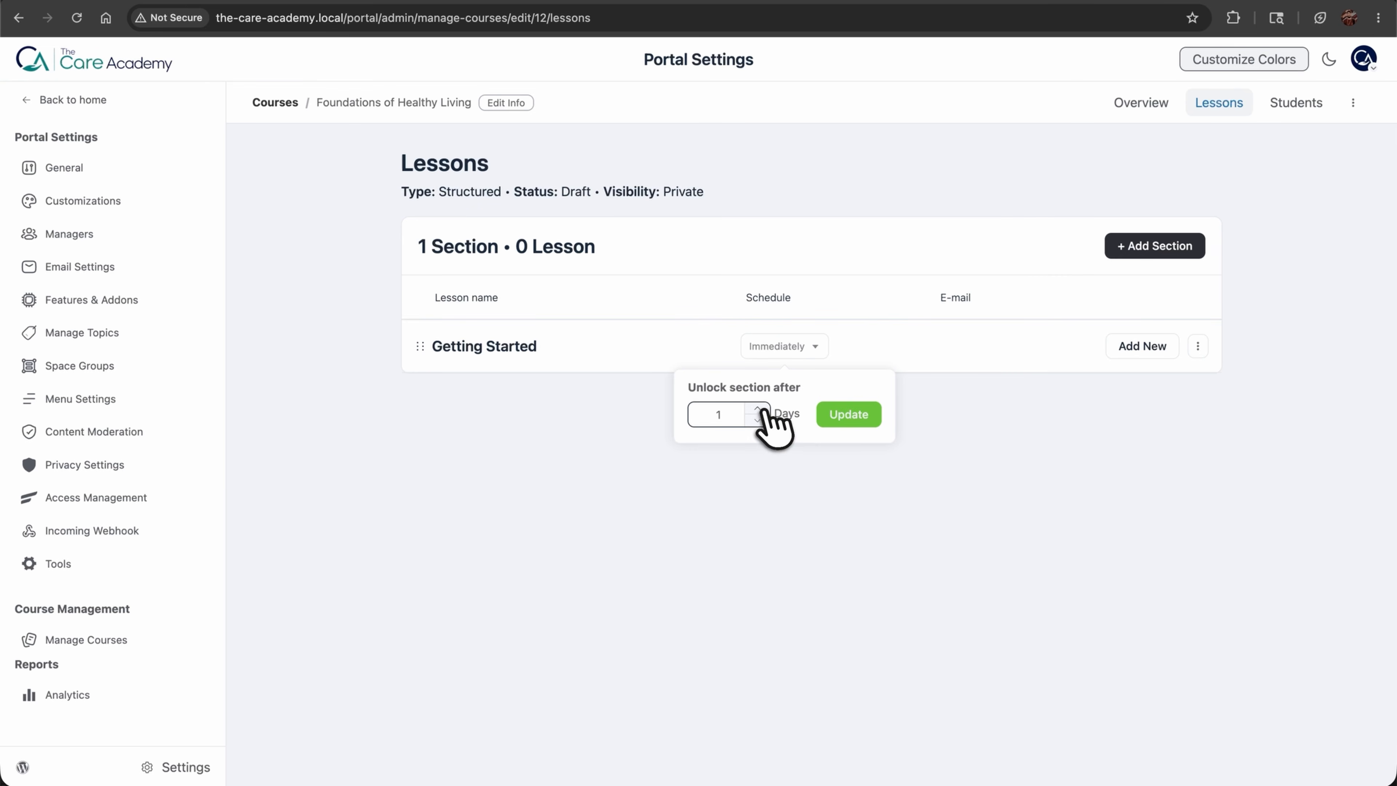
pyautogui.click(848, 417)
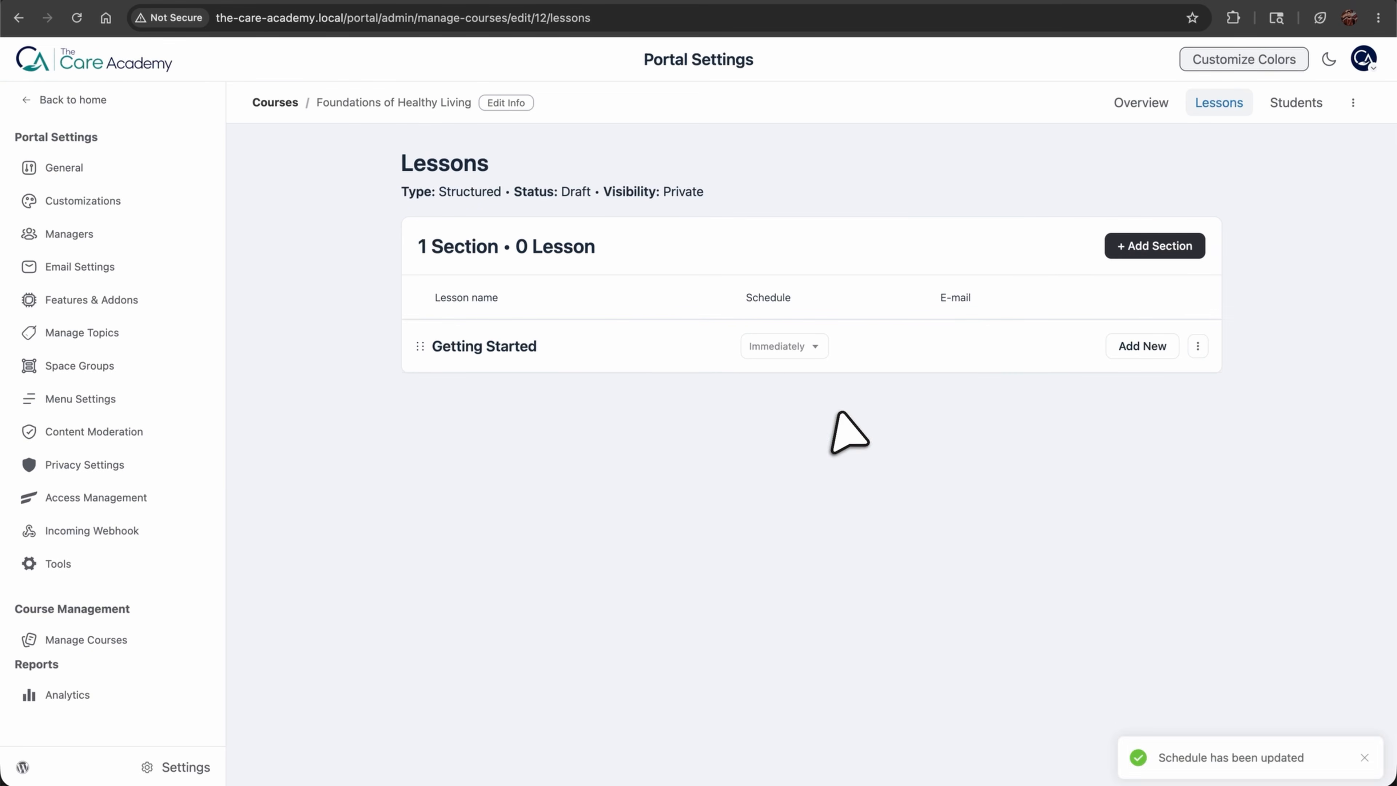
# Add a lesson titled What Healthy Living Really Means to the Getting Started section and open it for editing
pyautogui.click(1137, 350)
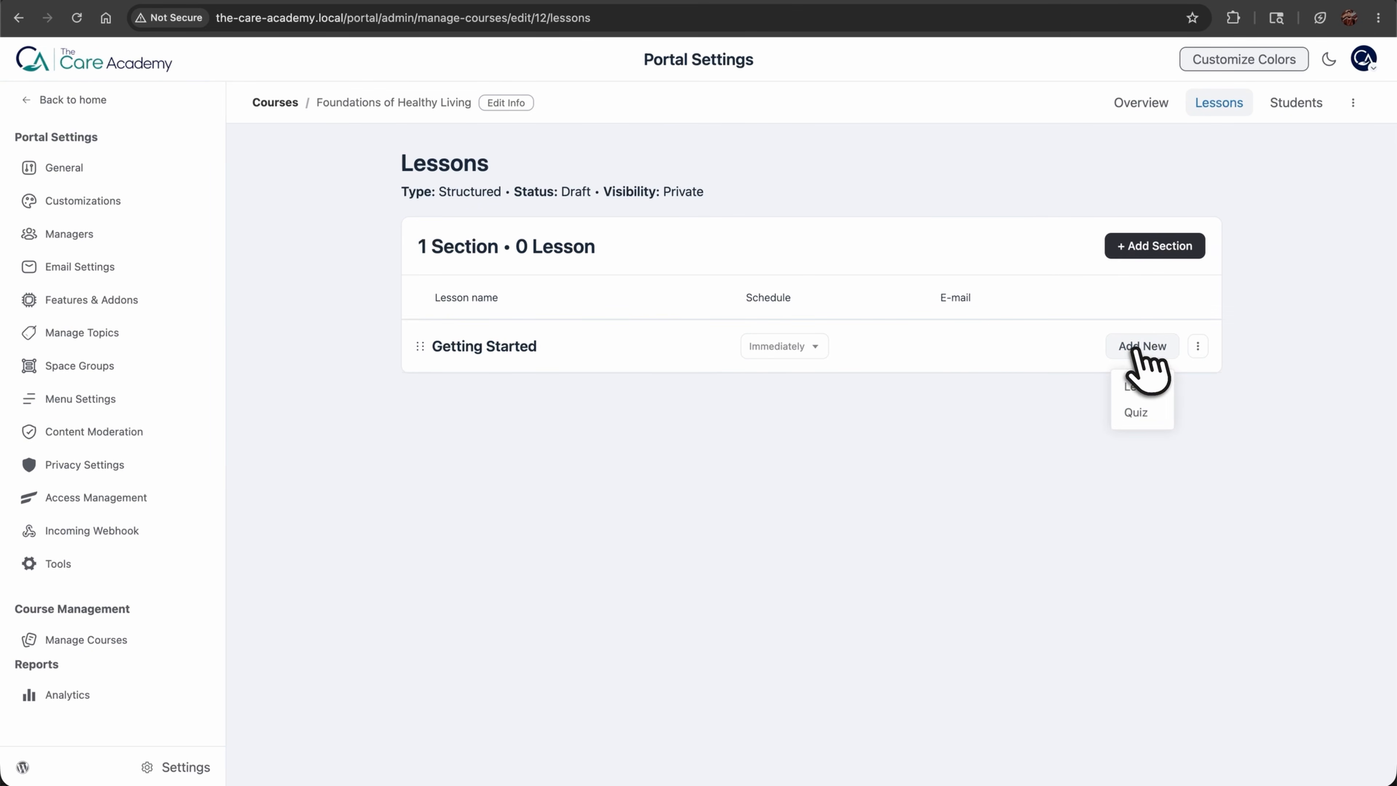
pyautogui.click(1144, 384)
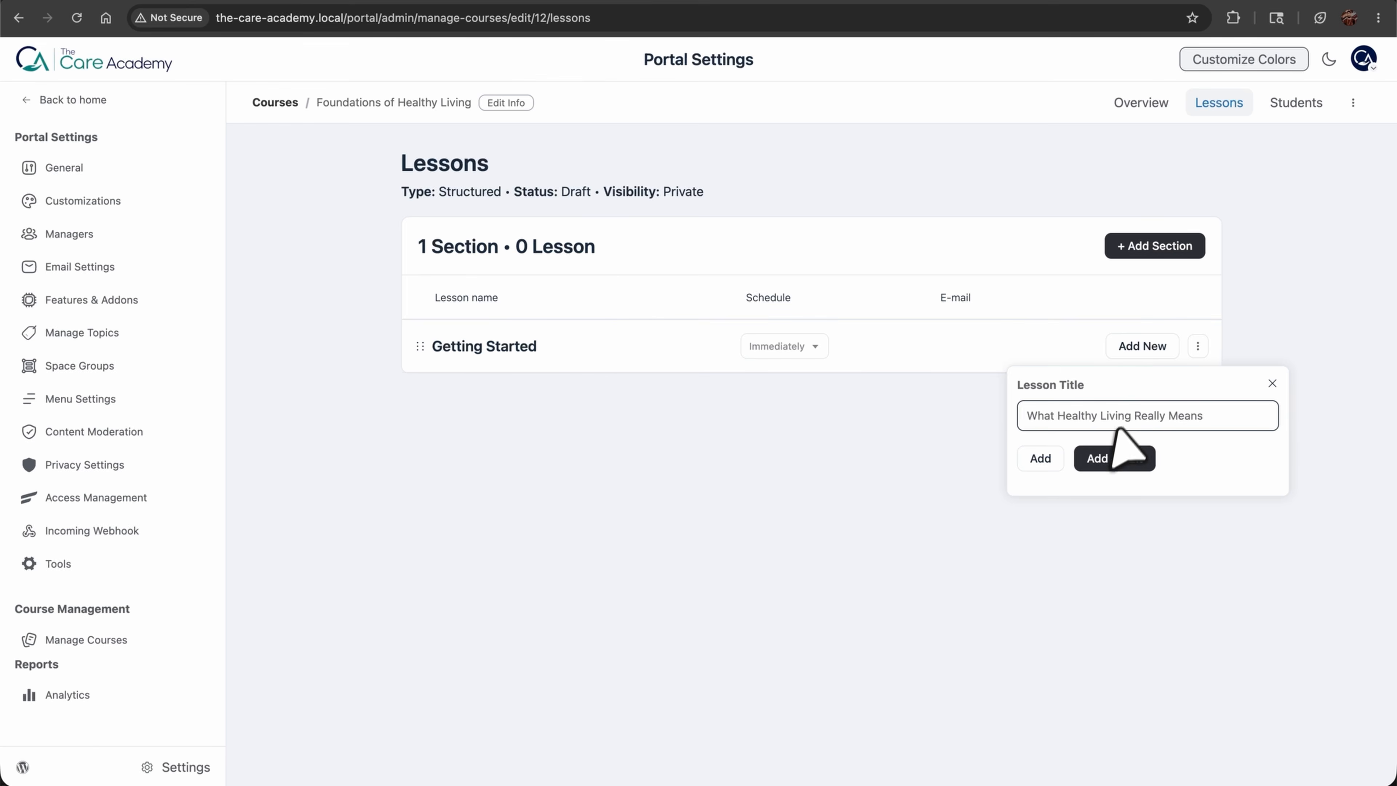
pyautogui.click(1116, 462)
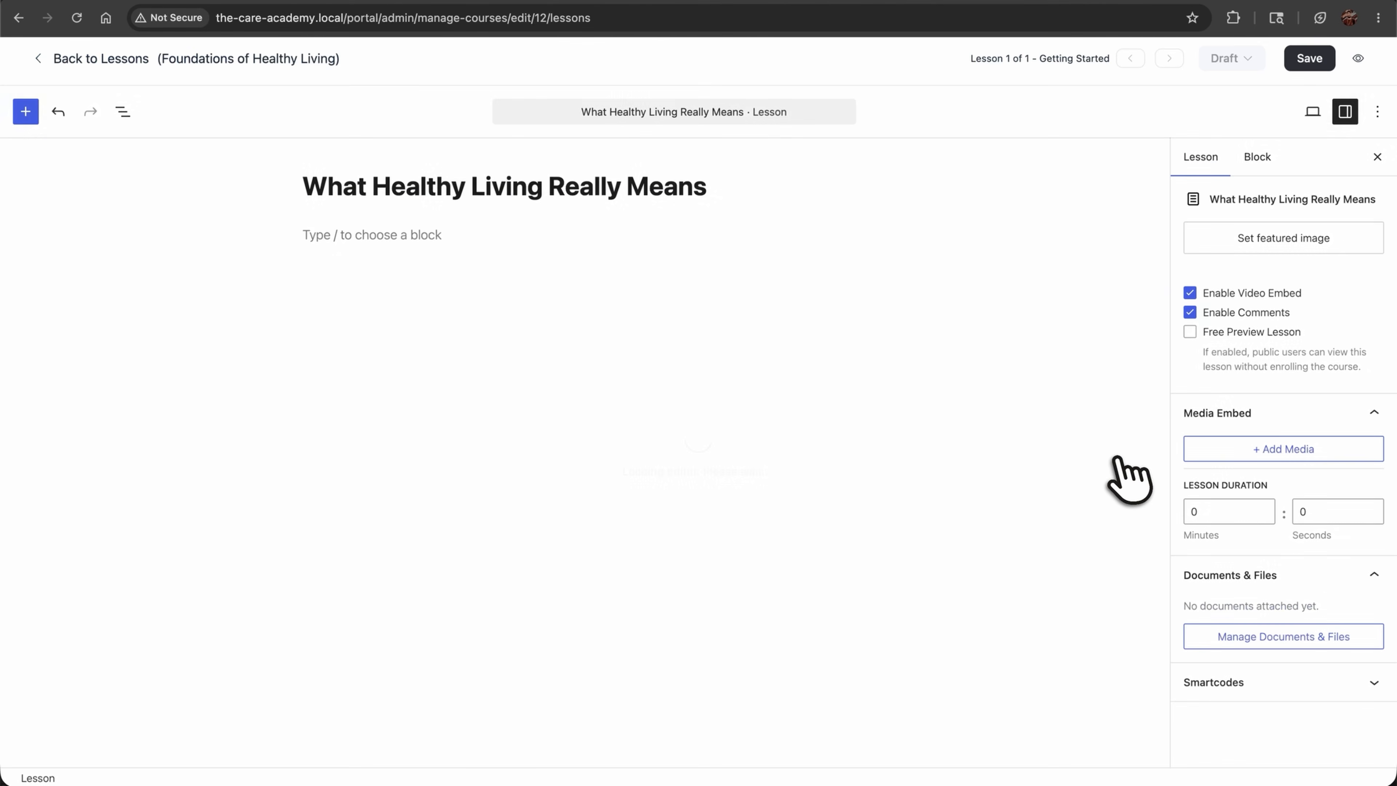
# Insert a FluentPlayer media block into the lesson content
pyautogui.click(26, 112)
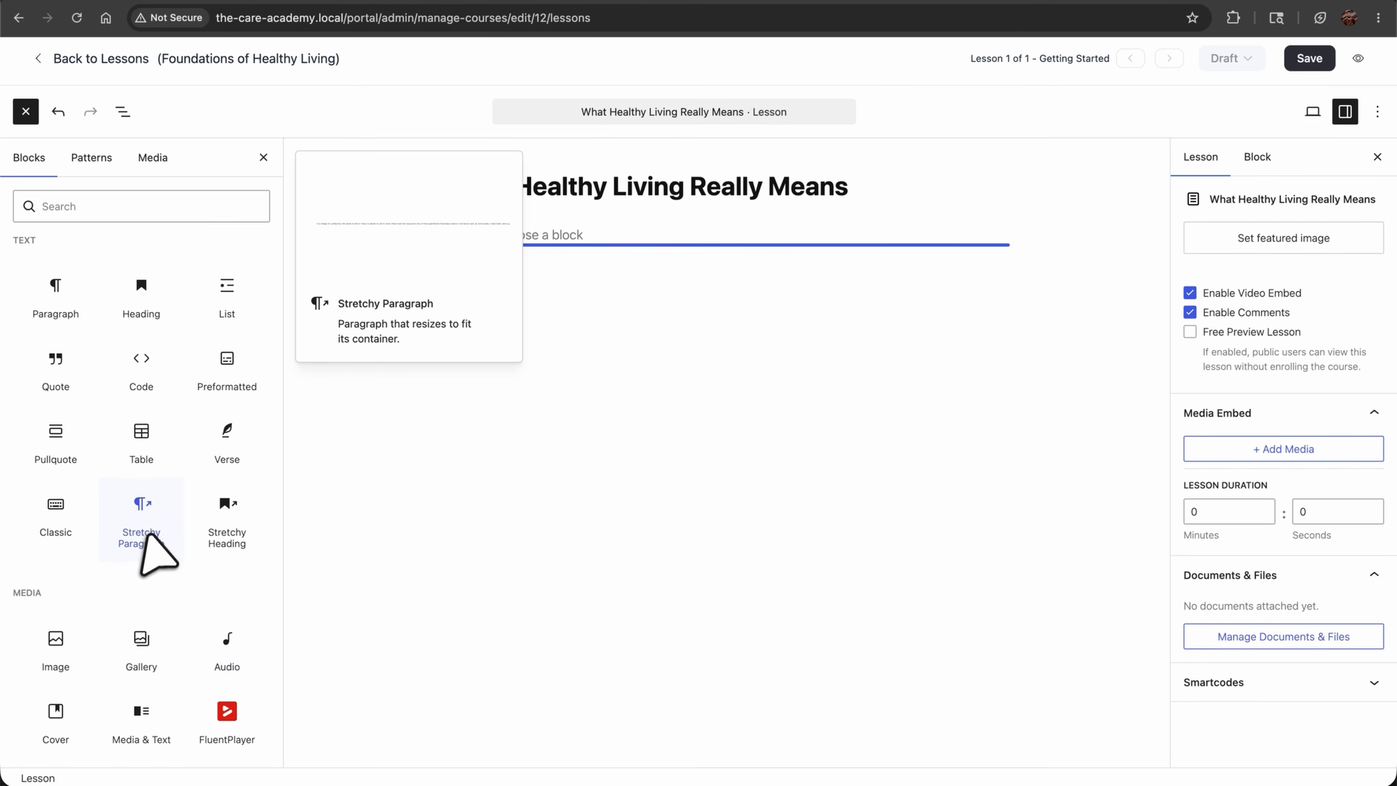
pyautogui.scroll(-3, 145, 542)
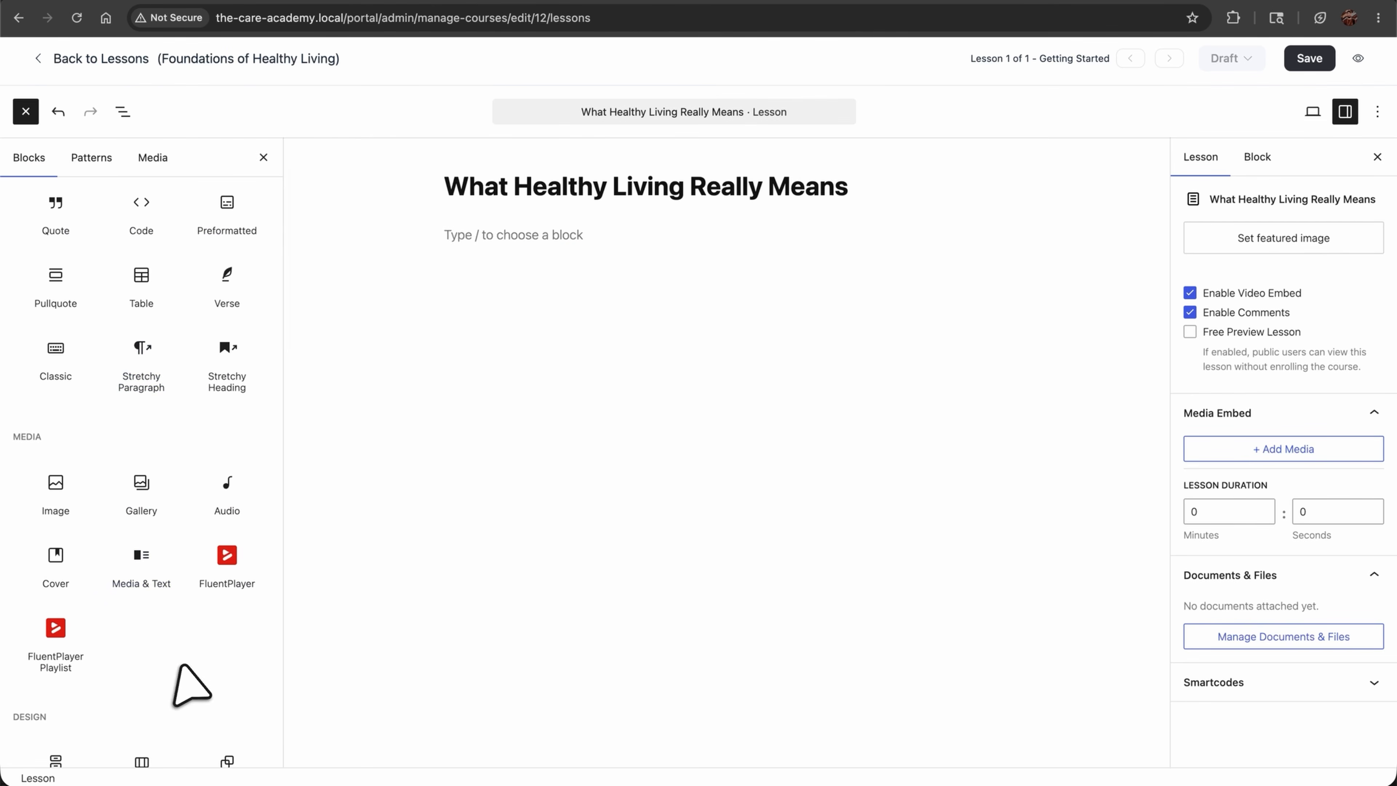
pyautogui.click(225, 575)
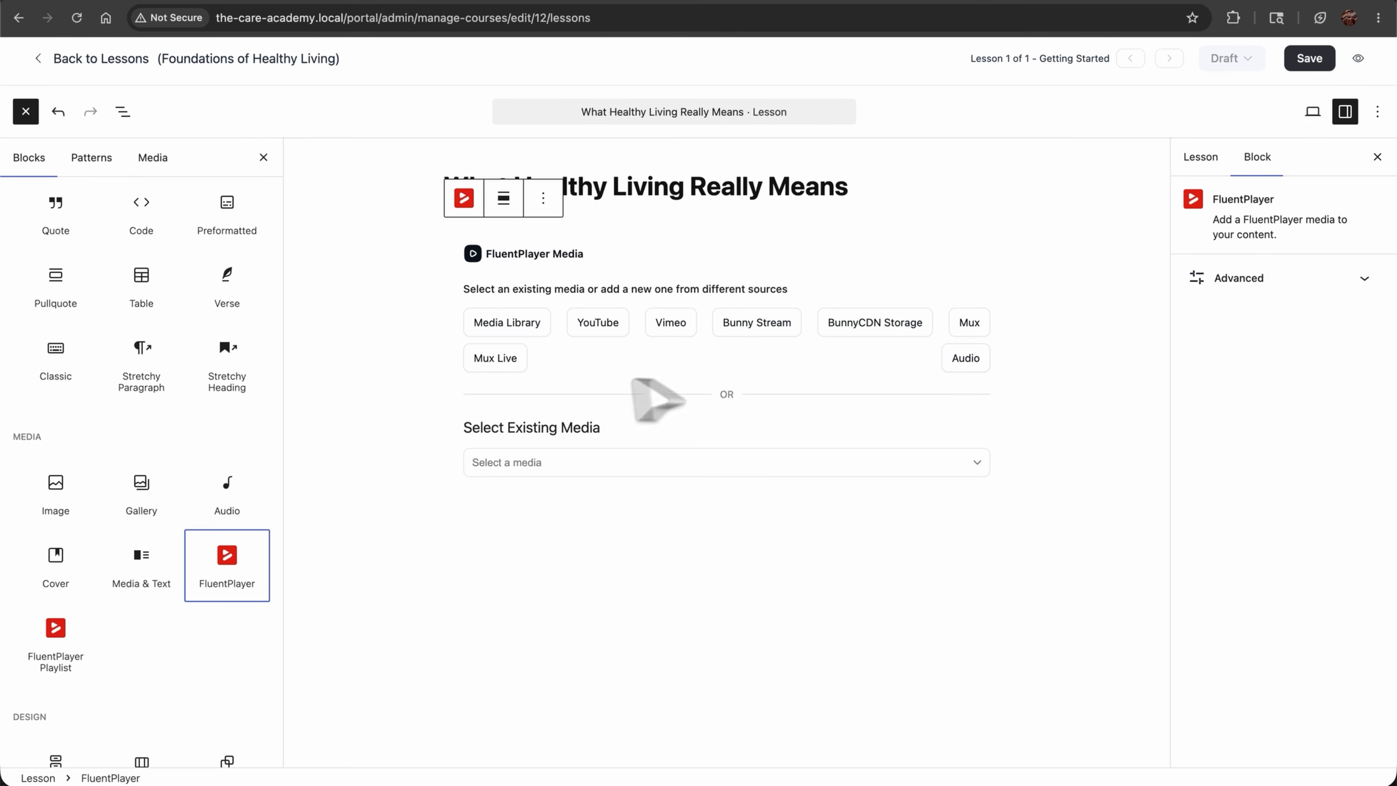
# Look at the lesson's Documents & Files upload options and close them
pyautogui.click(1199, 160)
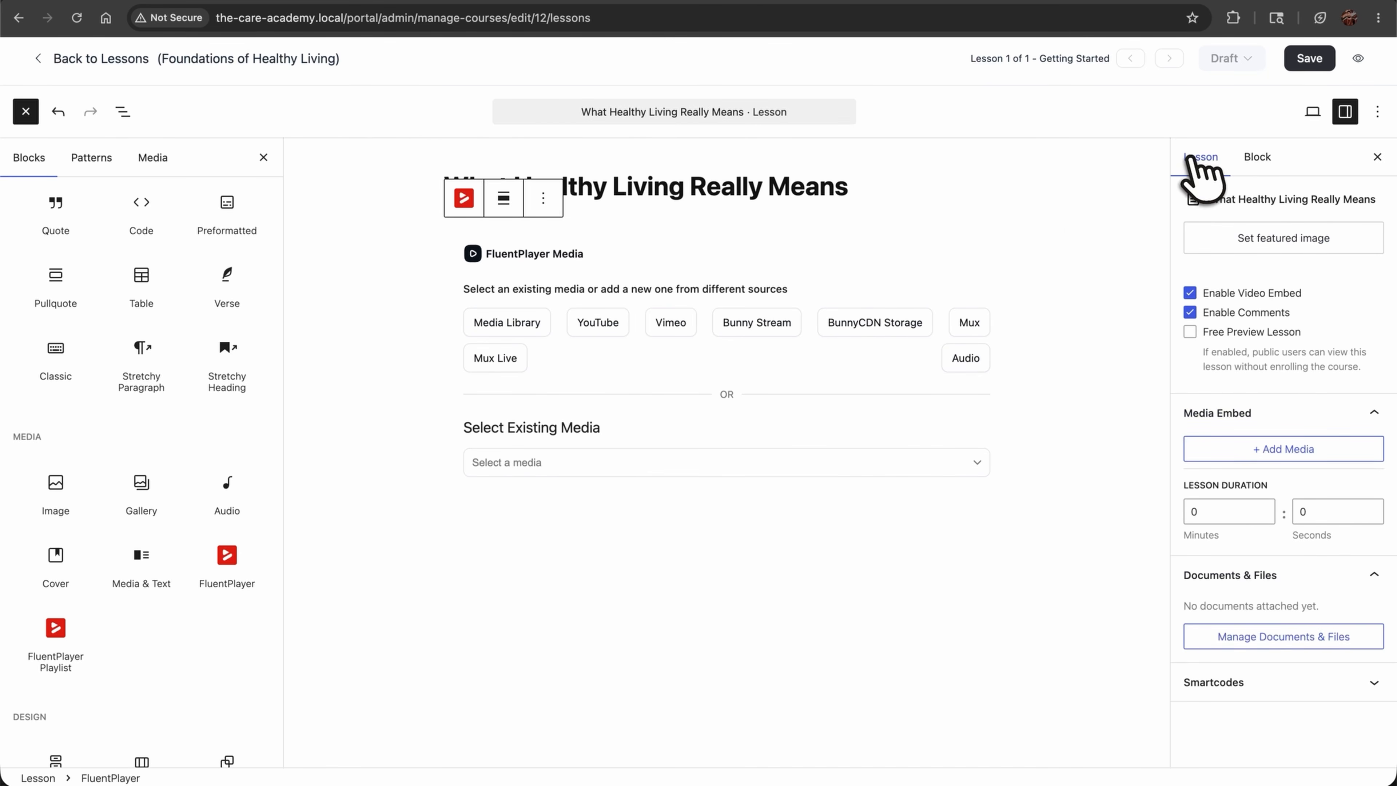
pyautogui.click(1281, 644)
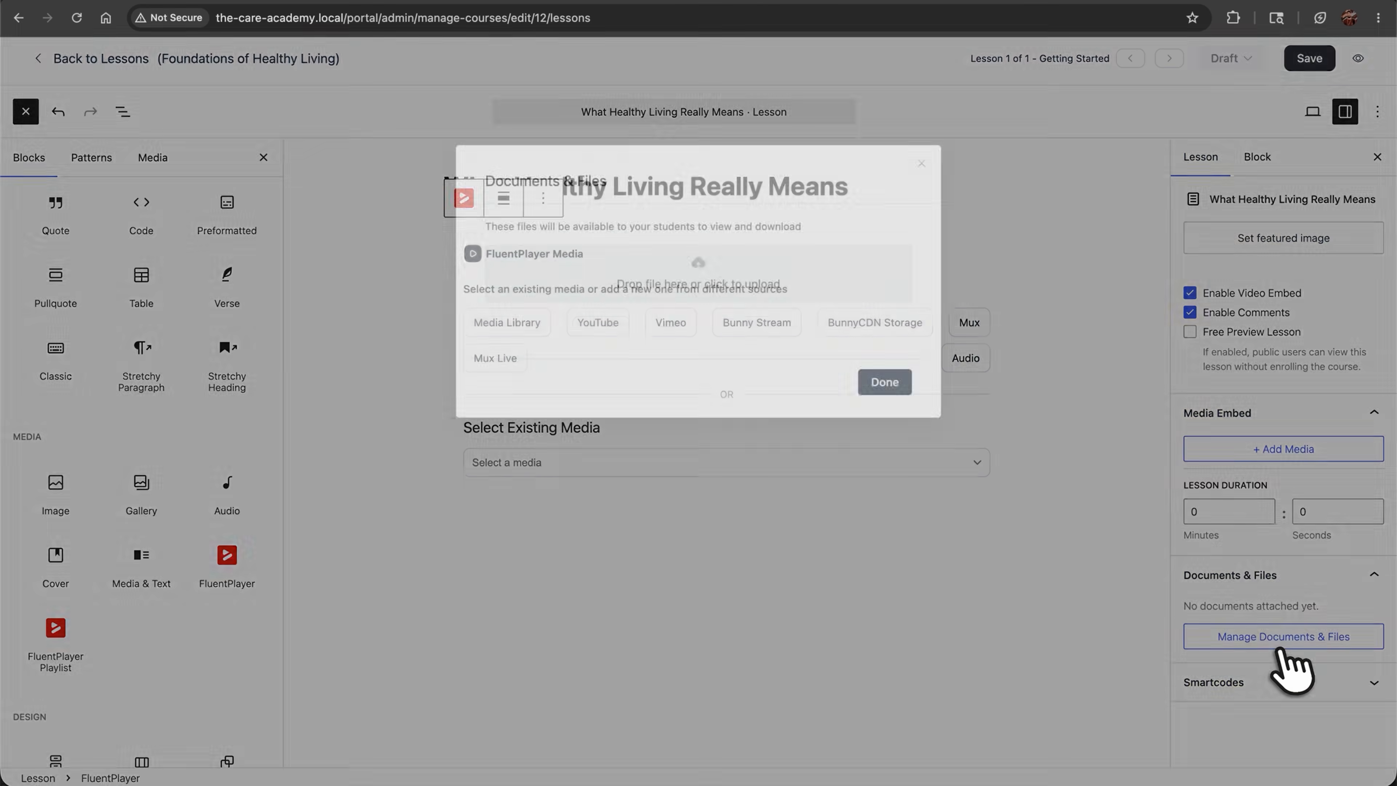
pyautogui.click(921, 168)
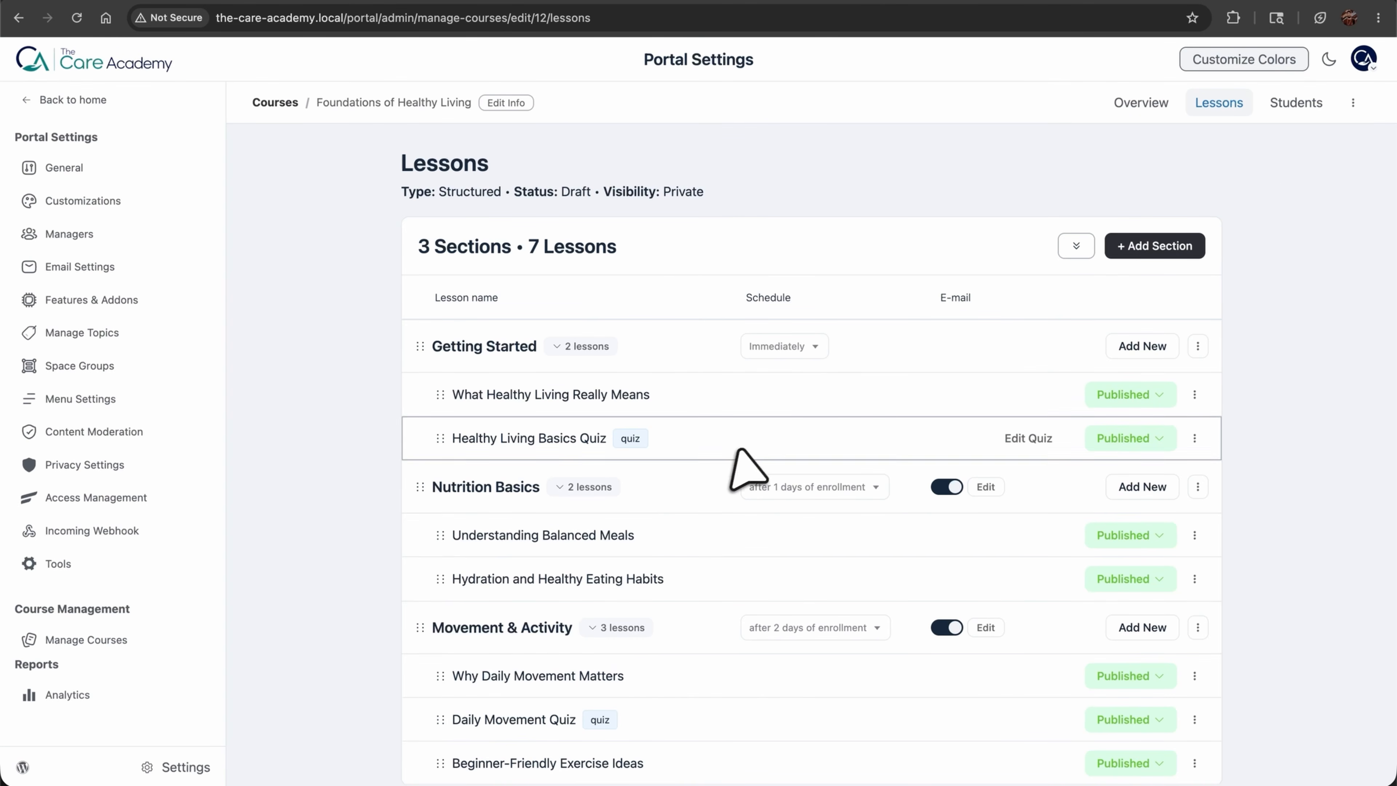
# Set the Foundations of Healthy Living course status to Published and save the course settings
pyautogui.click(1349, 101)
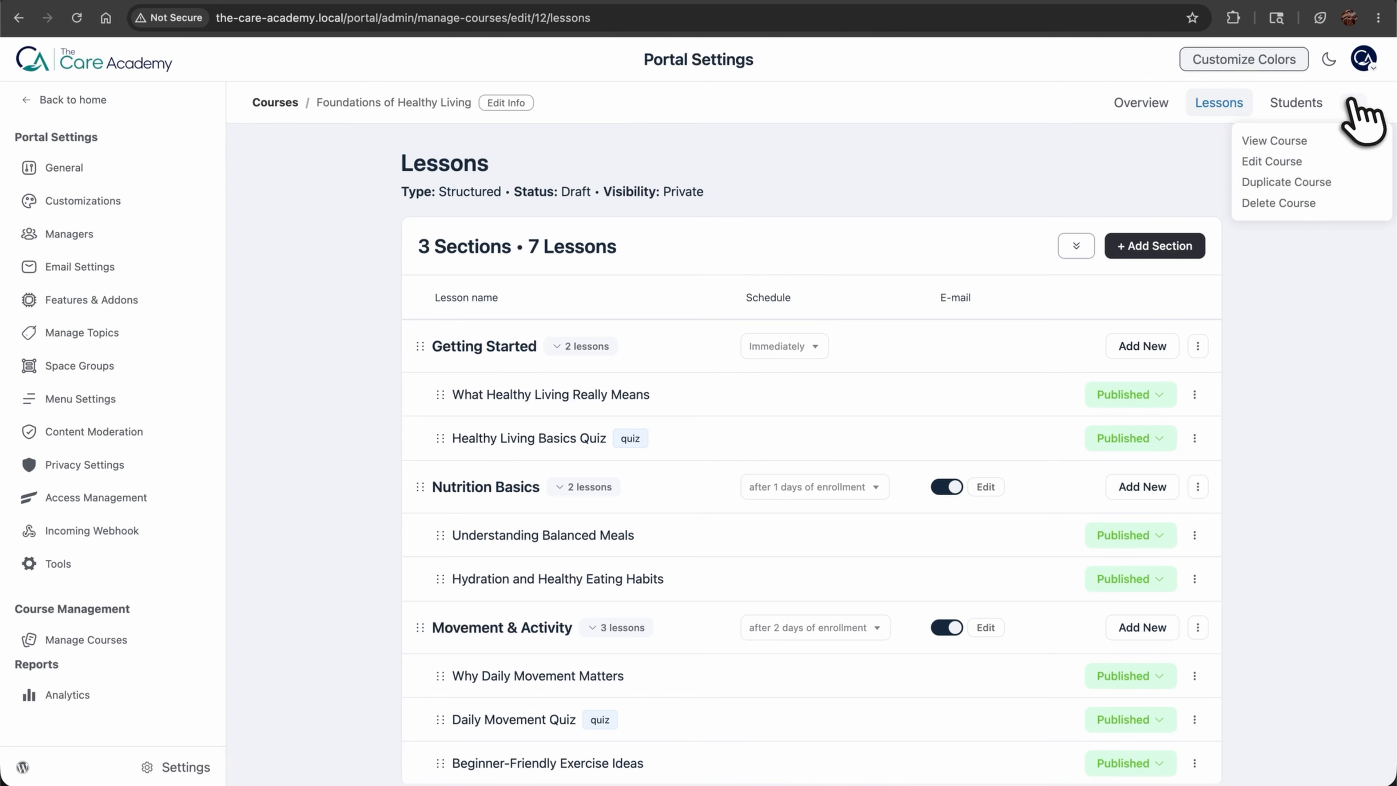
pyautogui.click(1264, 161)
pyautogui.scroll(-3, 660, 600)
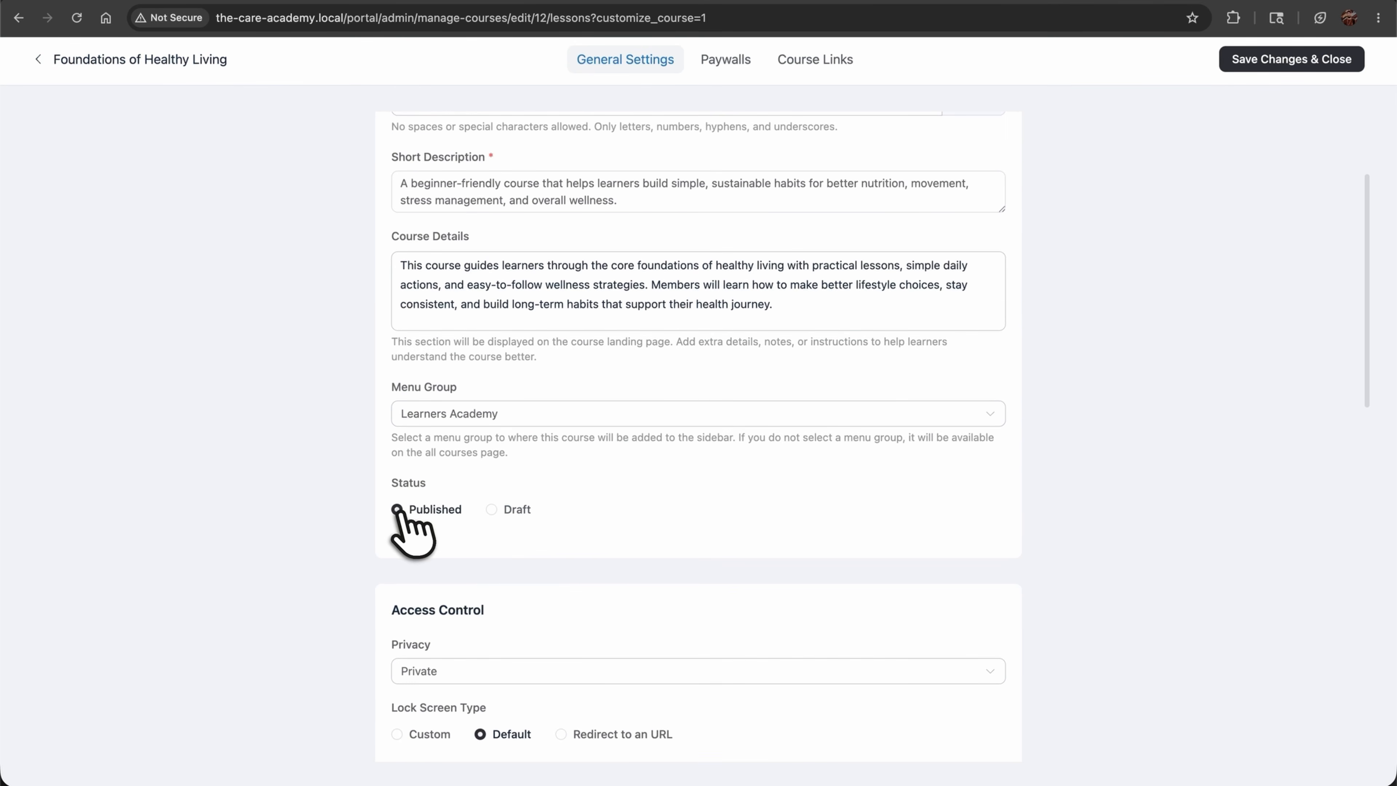
pyautogui.click(1289, 61)
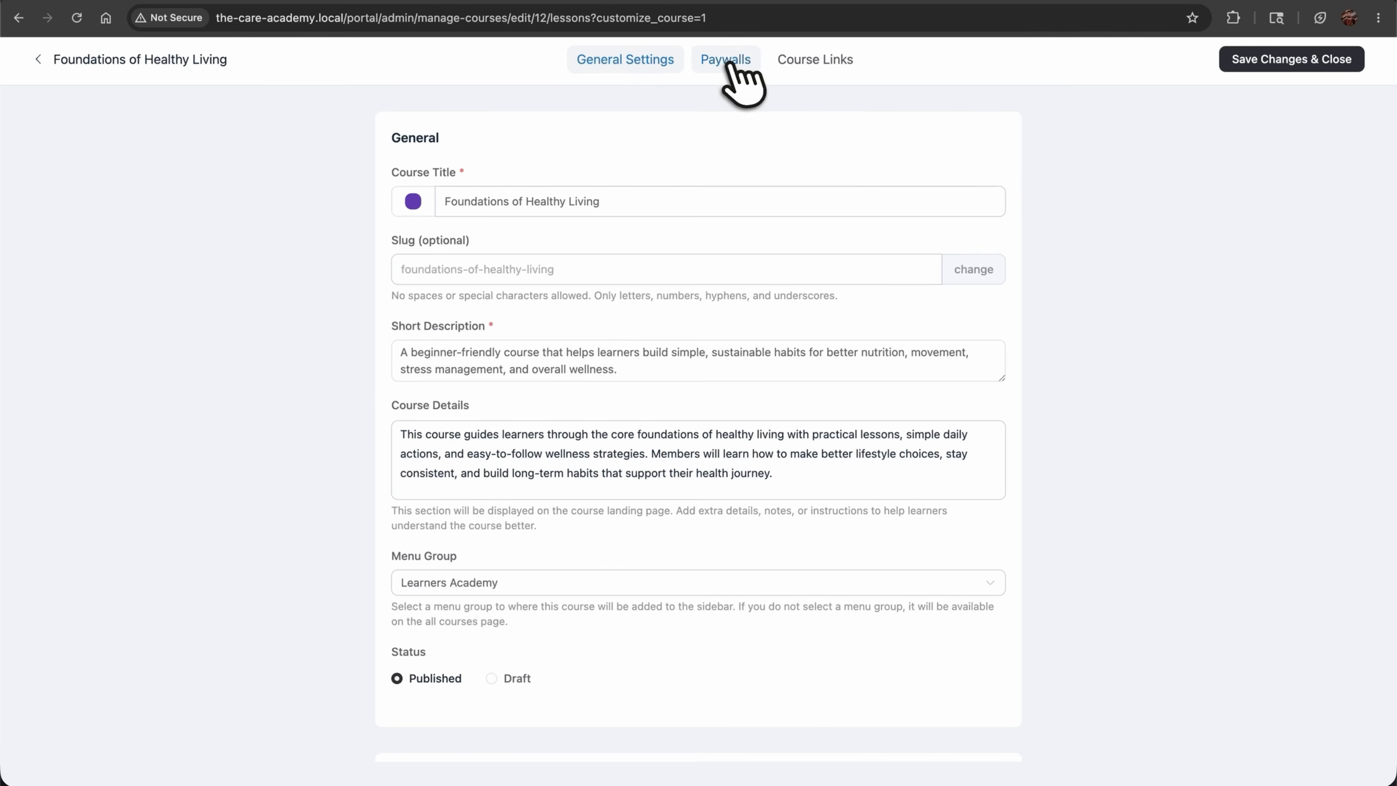
# Add a paywall to the course using a new product titled Foundations of Healthy Living with a price of 99
pyautogui.click(729, 60)
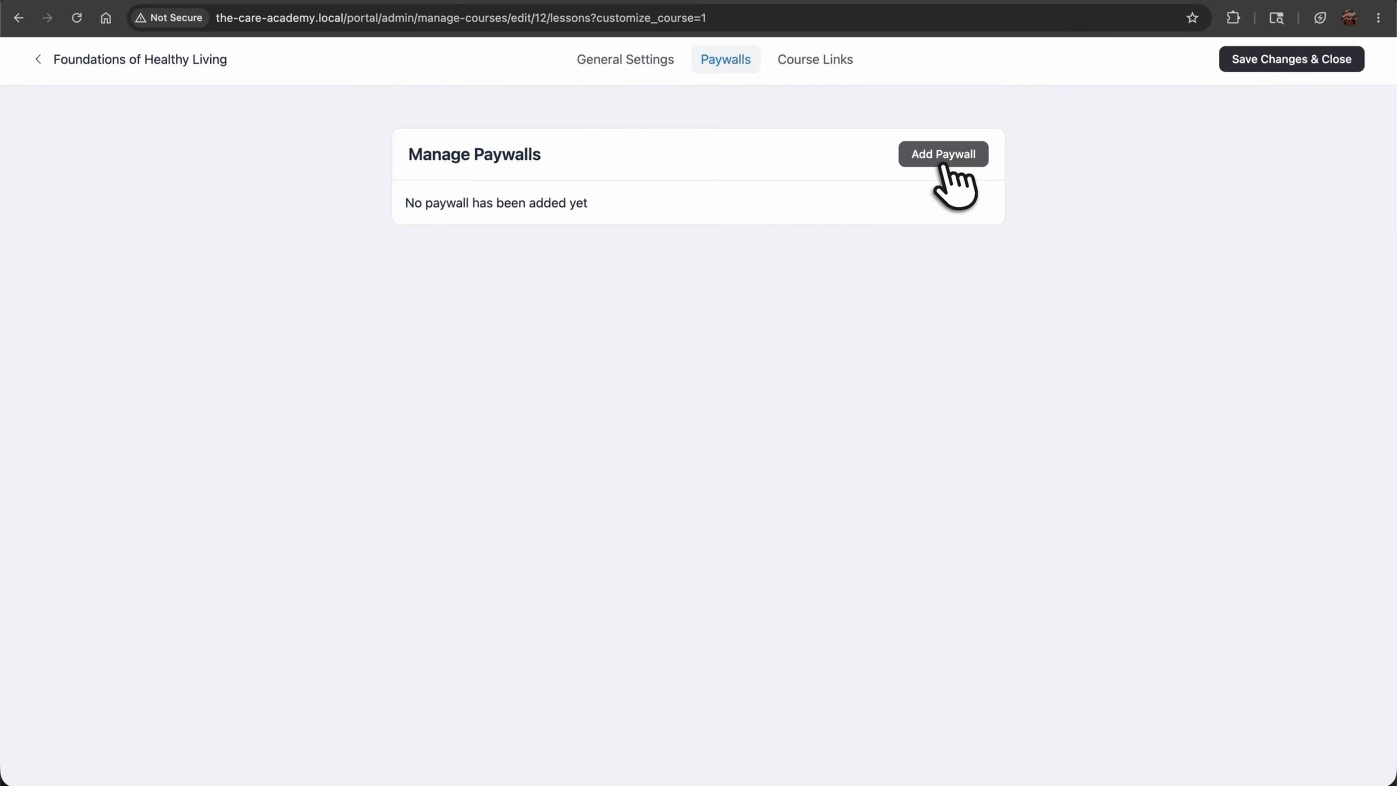
pyautogui.click(944, 161)
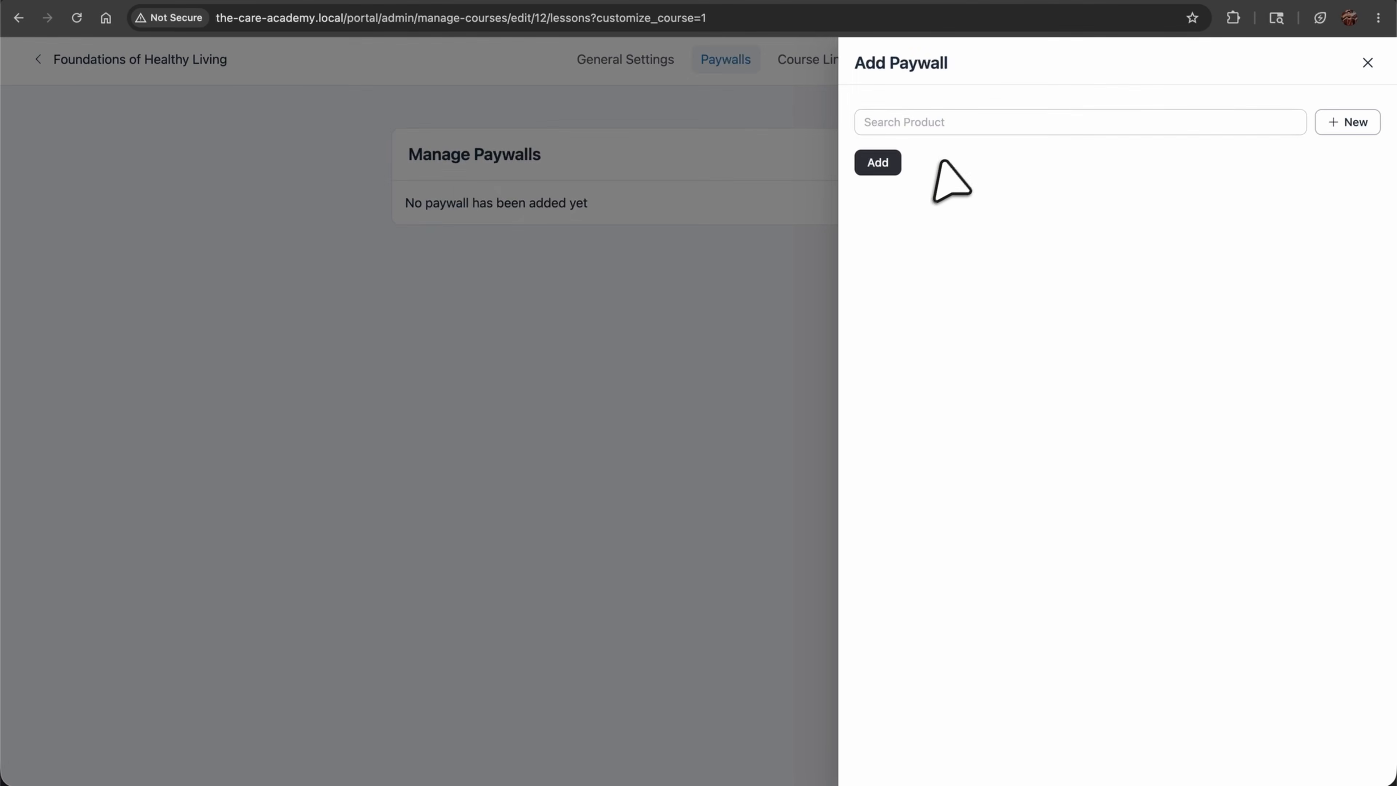
pyautogui.click(947, 127)
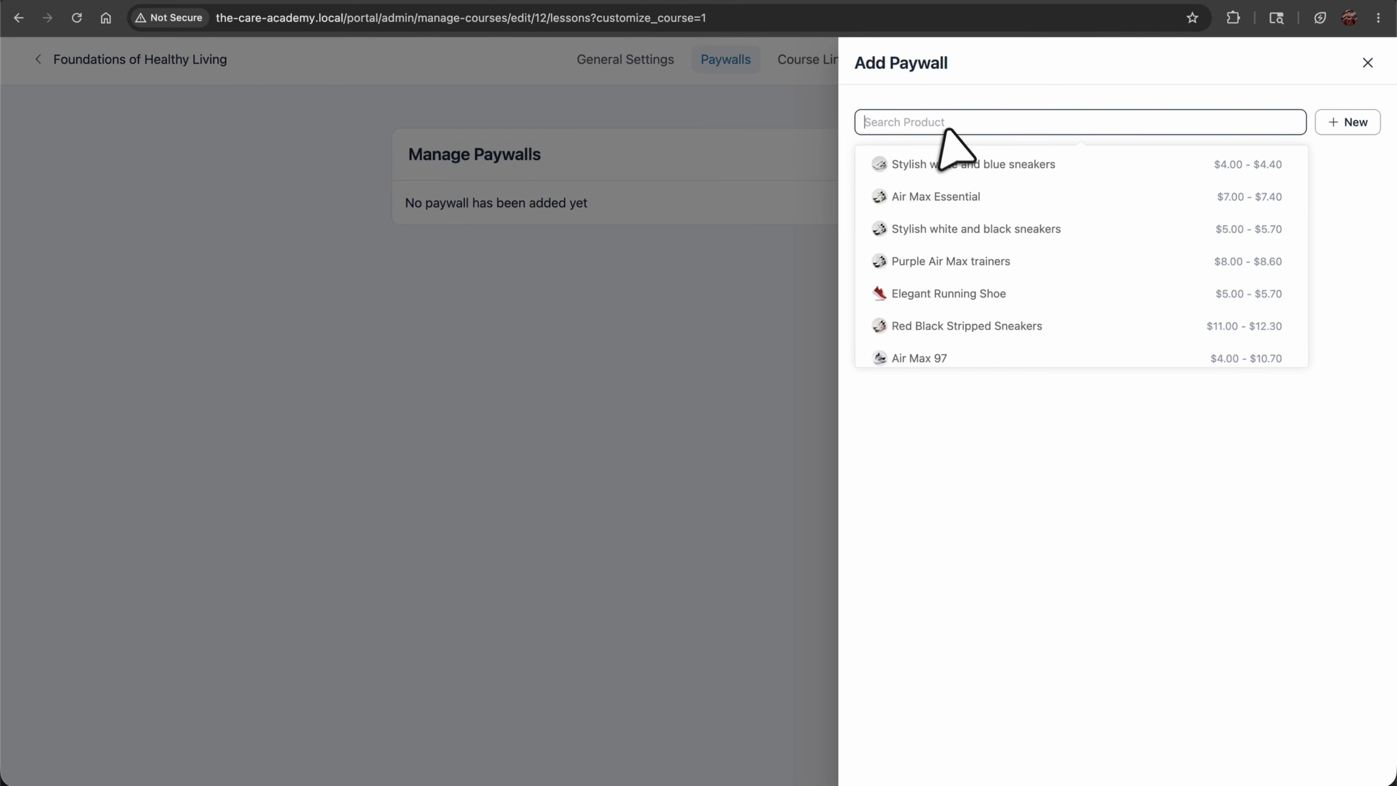
pyautogui.scroll(-10, 969, 231)
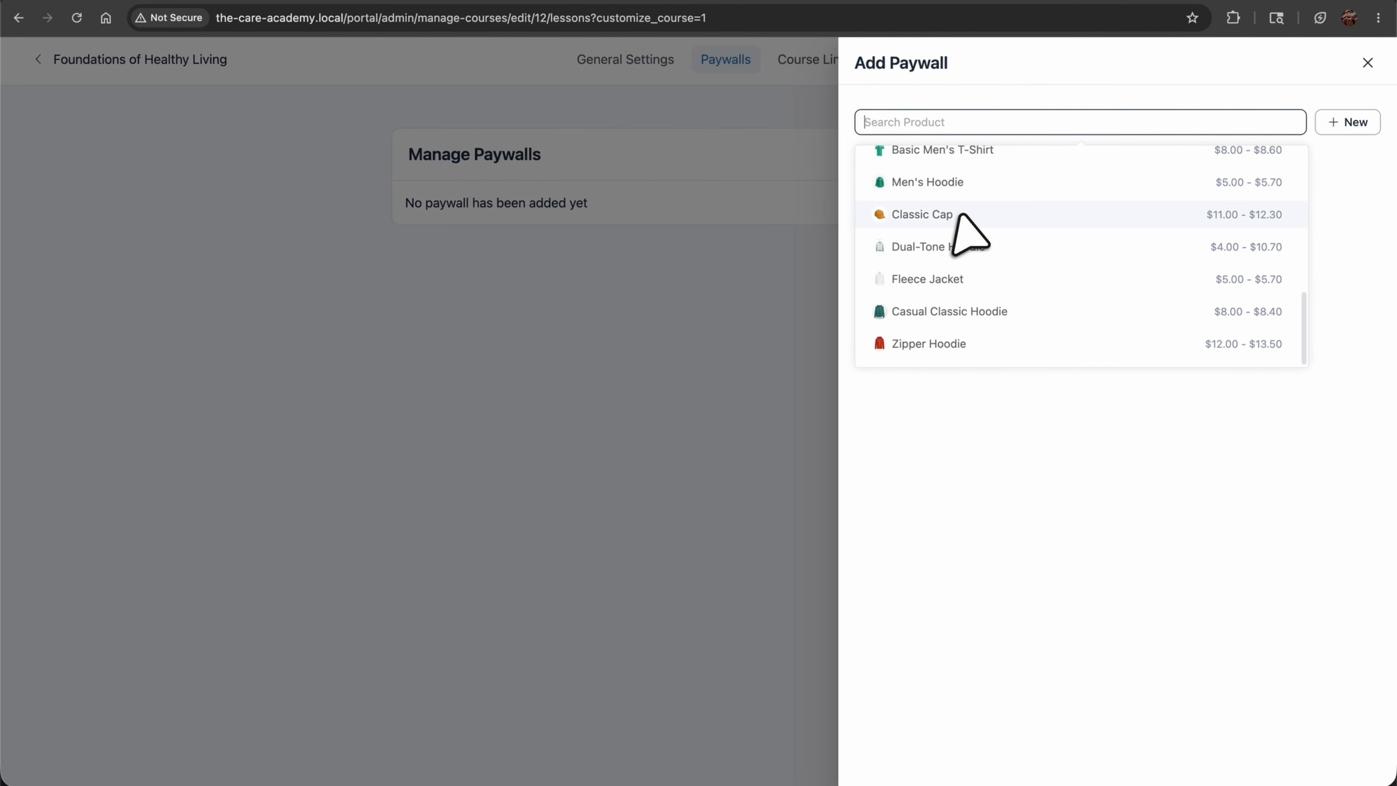
pyautogui.scroll(1, 970, 230)
pyautogui.scroll(8, 965, 226)
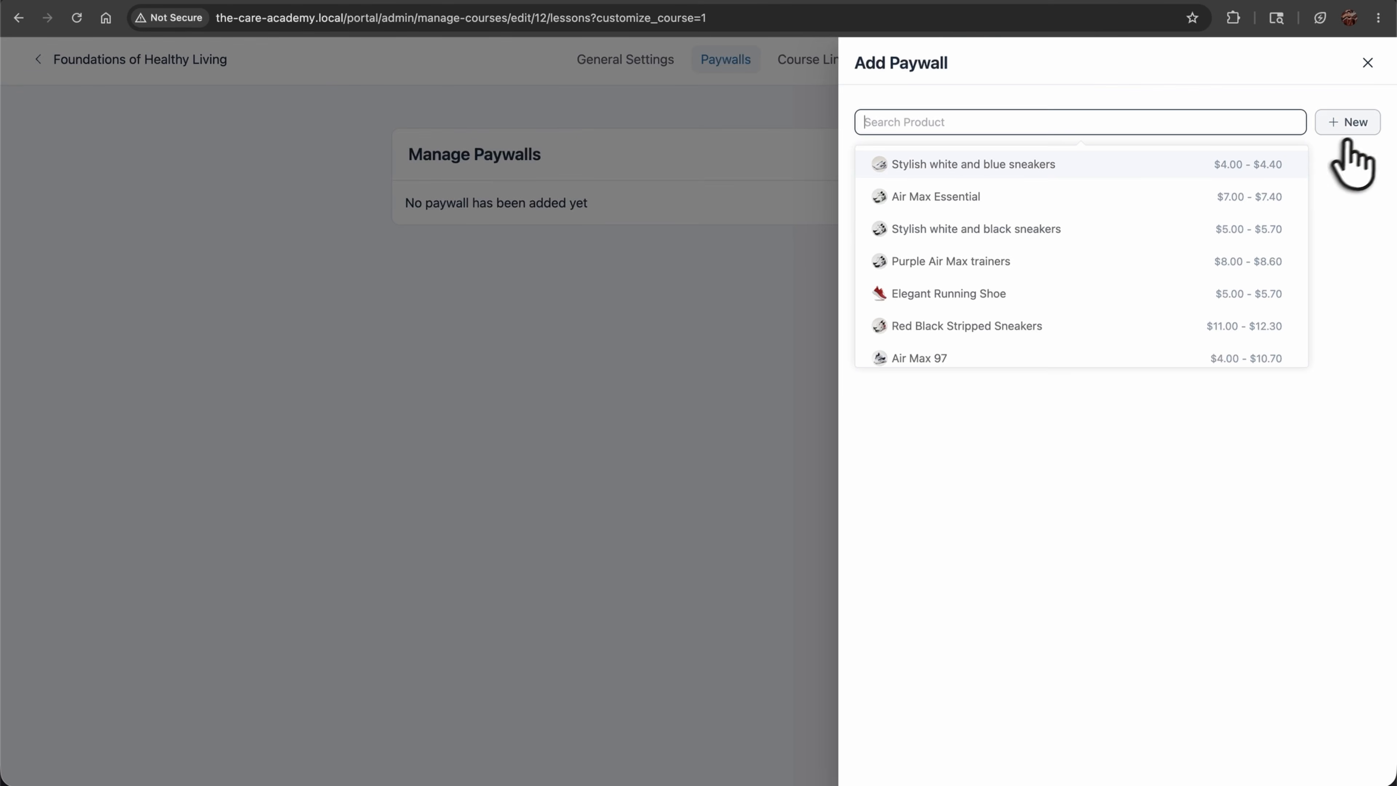
pyautogui.click(1363, 134)
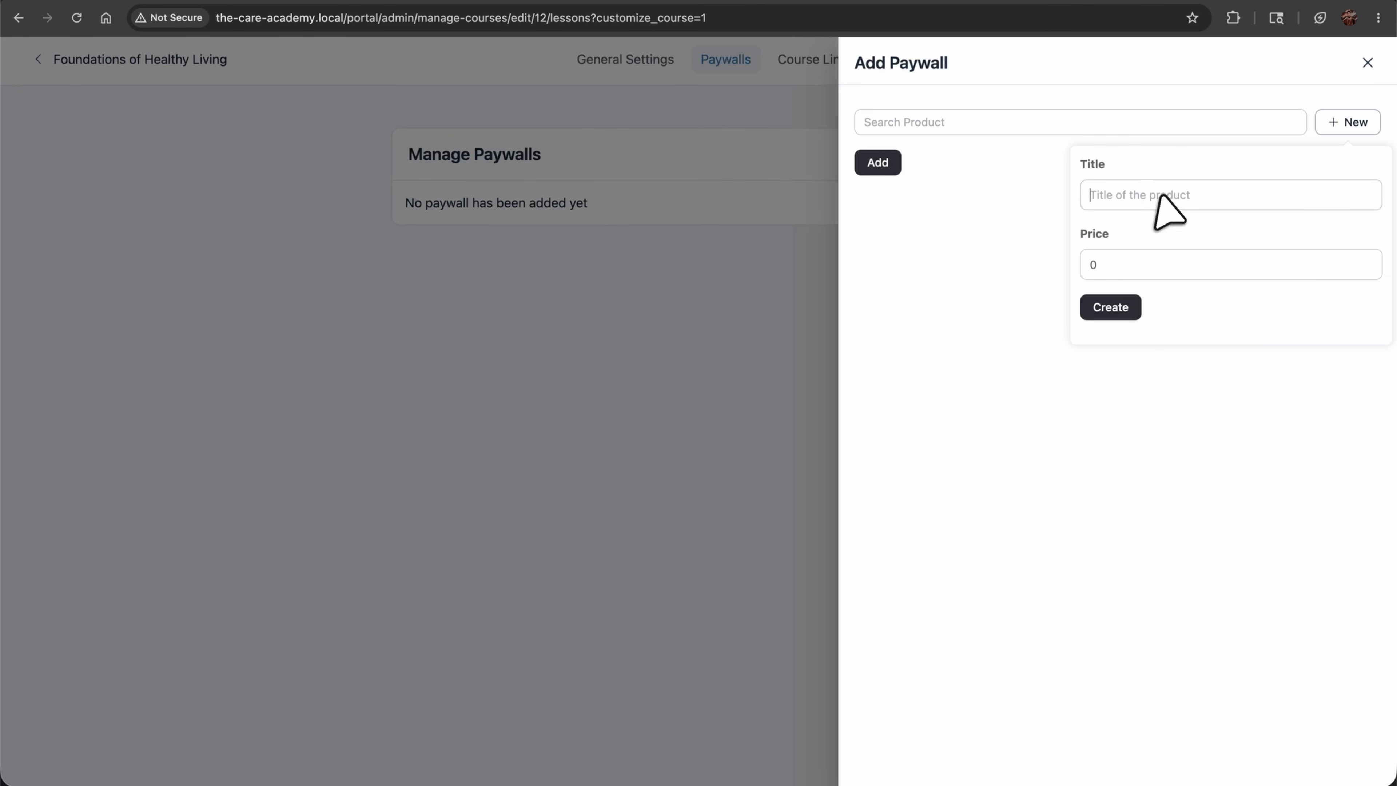
pyautogui.write('Foundations of Healthy Living')
pyautogui.click(1122, 264)
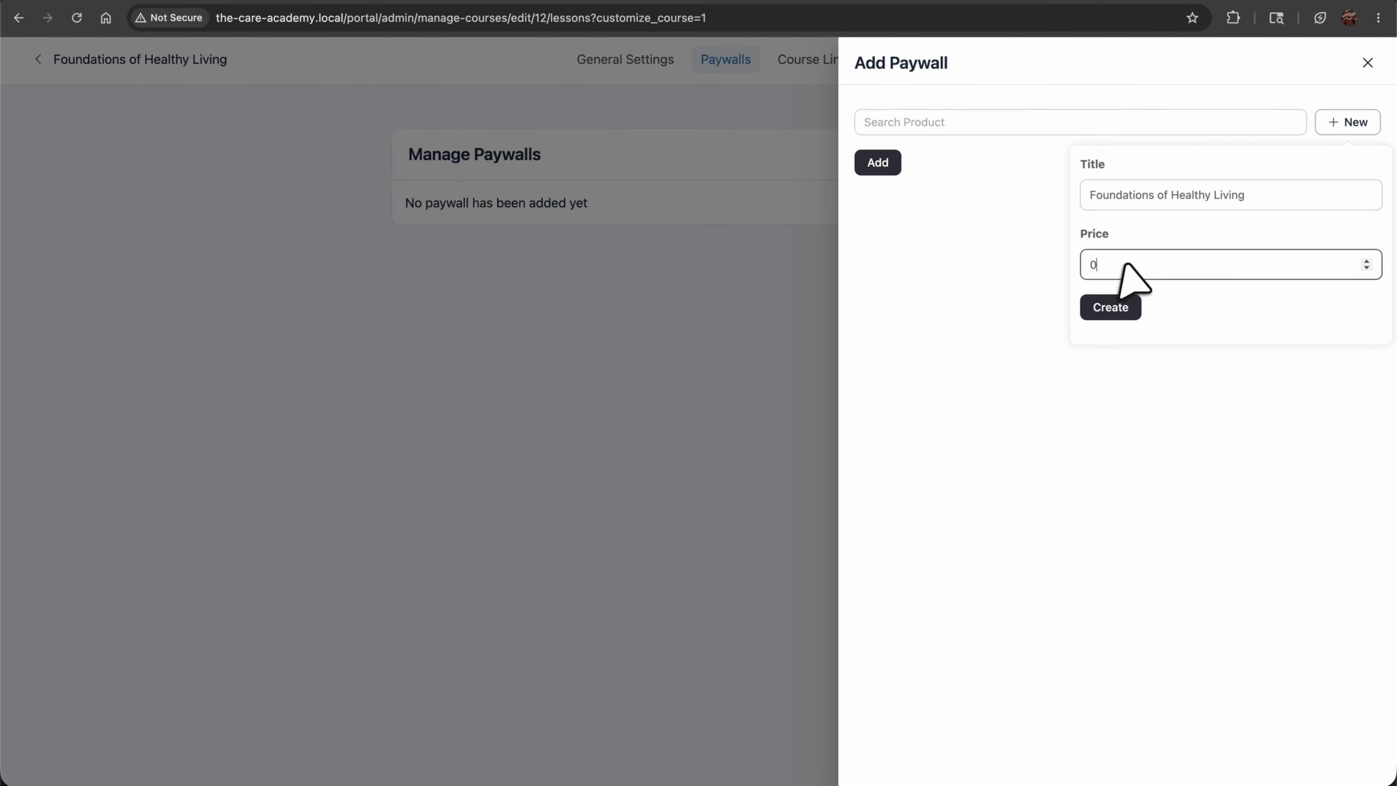
pyautogui.write('99')
pyautogui.click(1116, 307)
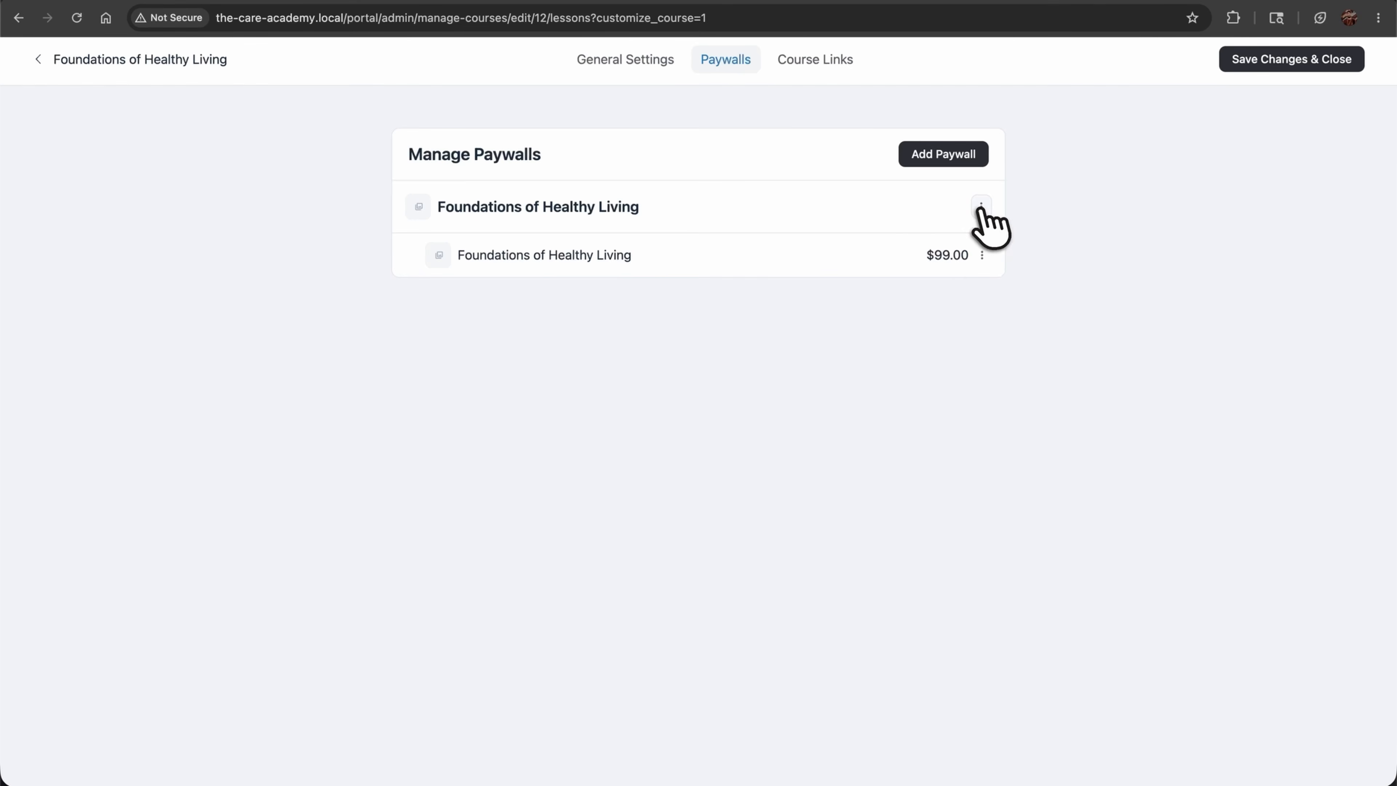
# Edit the paywall's product in FluentCart, filling in the short description with the beginner-friendly course summary and the long description with the full course text
pyautogui.click(981, 208)
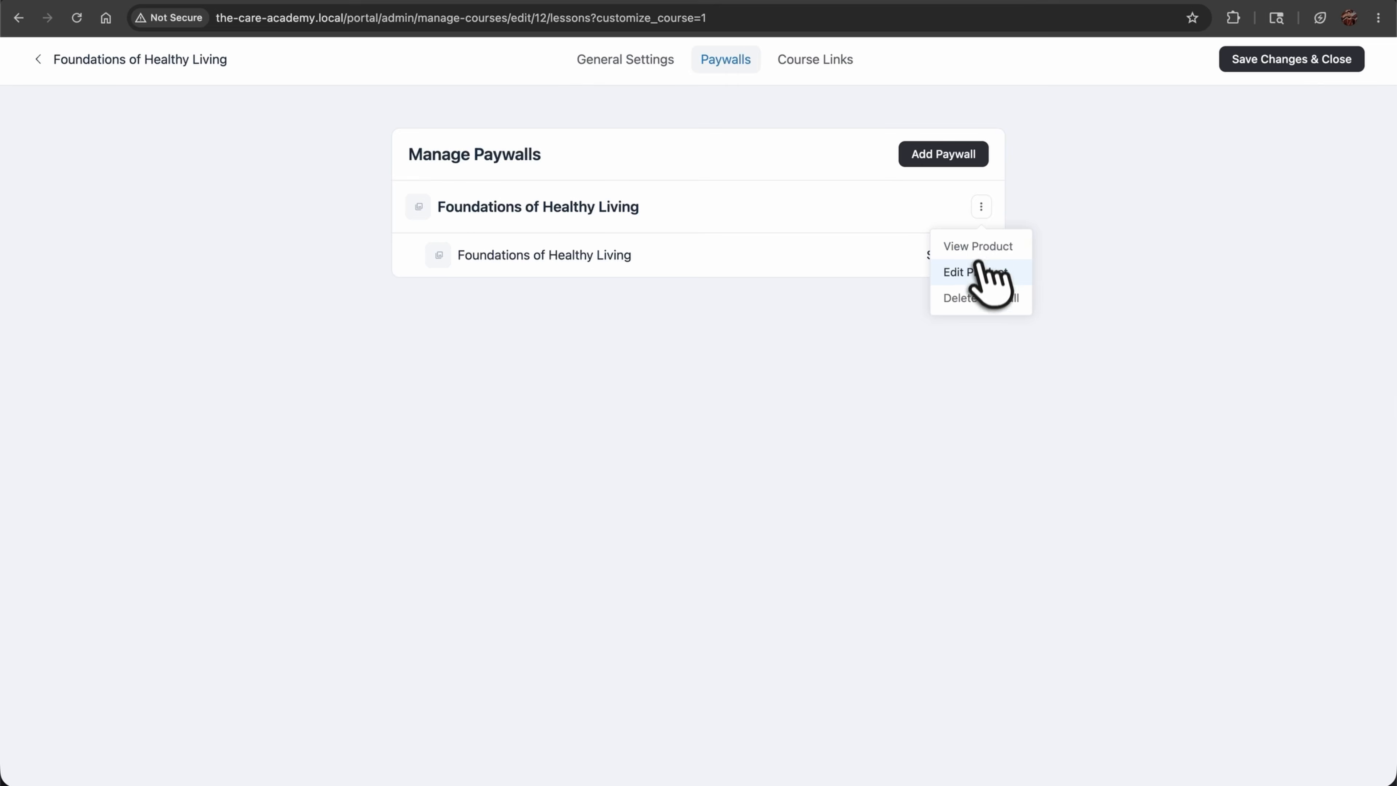
pyautogui.click(979, 272)
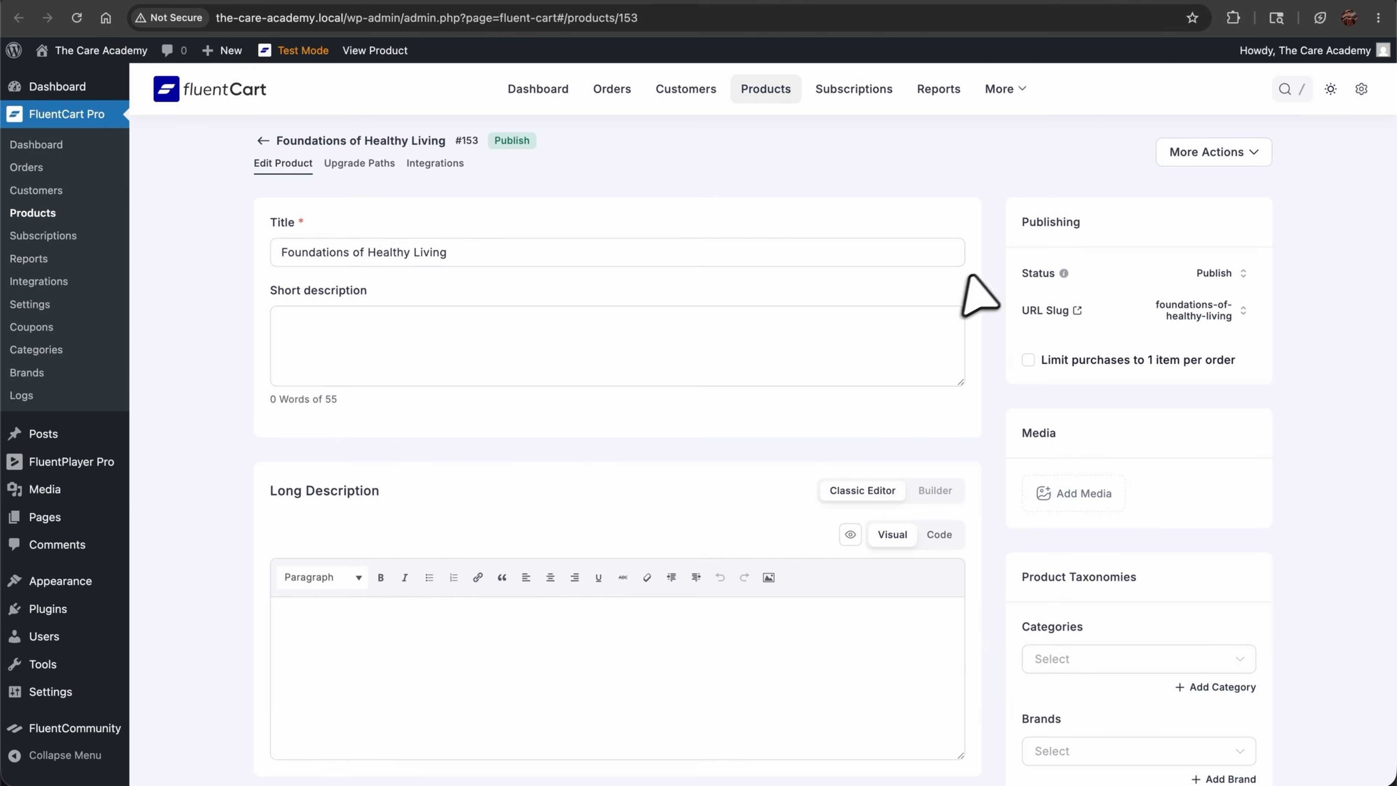
pyautogui.click(352, 336)
pyautogui.write('A beginner-friendly course that helps learners build simple, sustainable habits for better nutrition, movement, stress management, and overall wellness.')
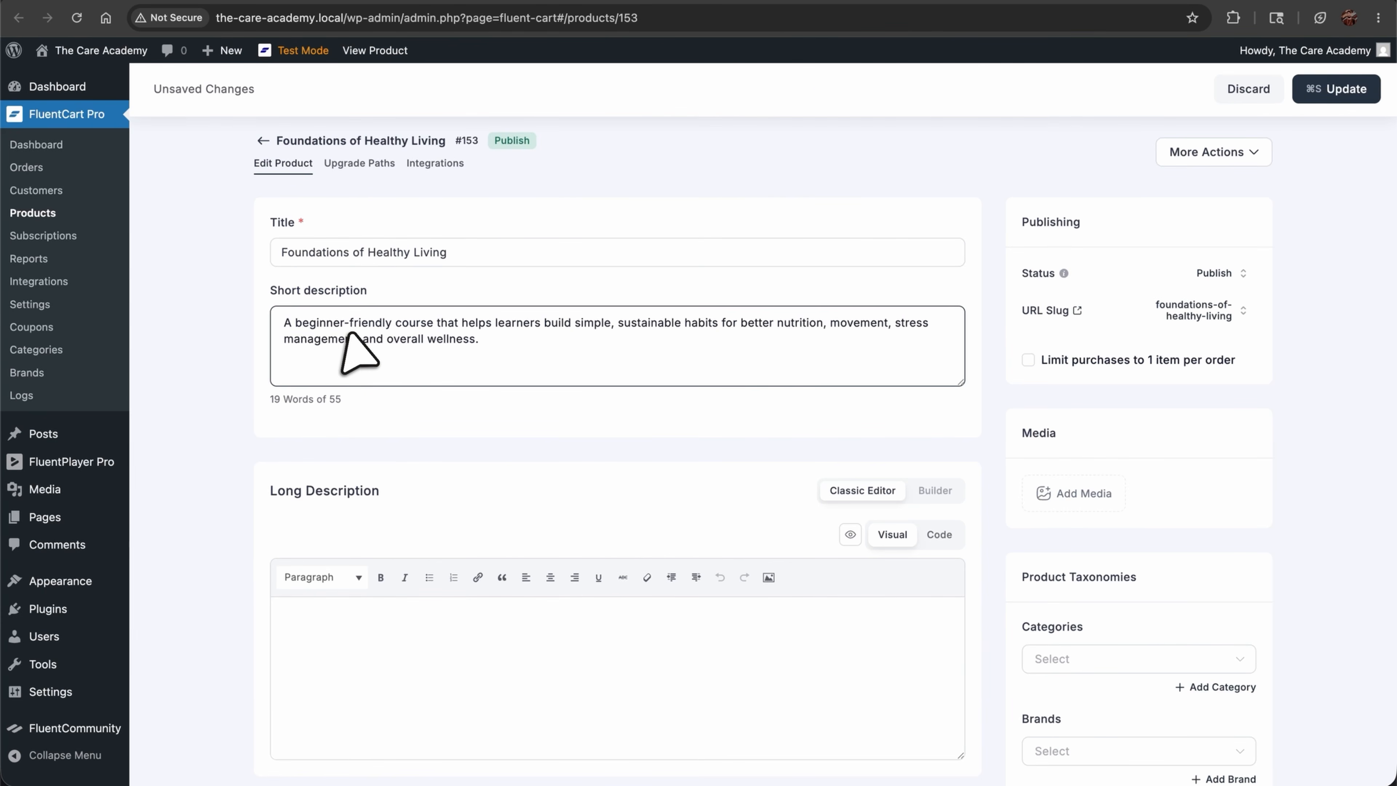
pyautogui.click(346, 657)
pyautogui.press('super+v')
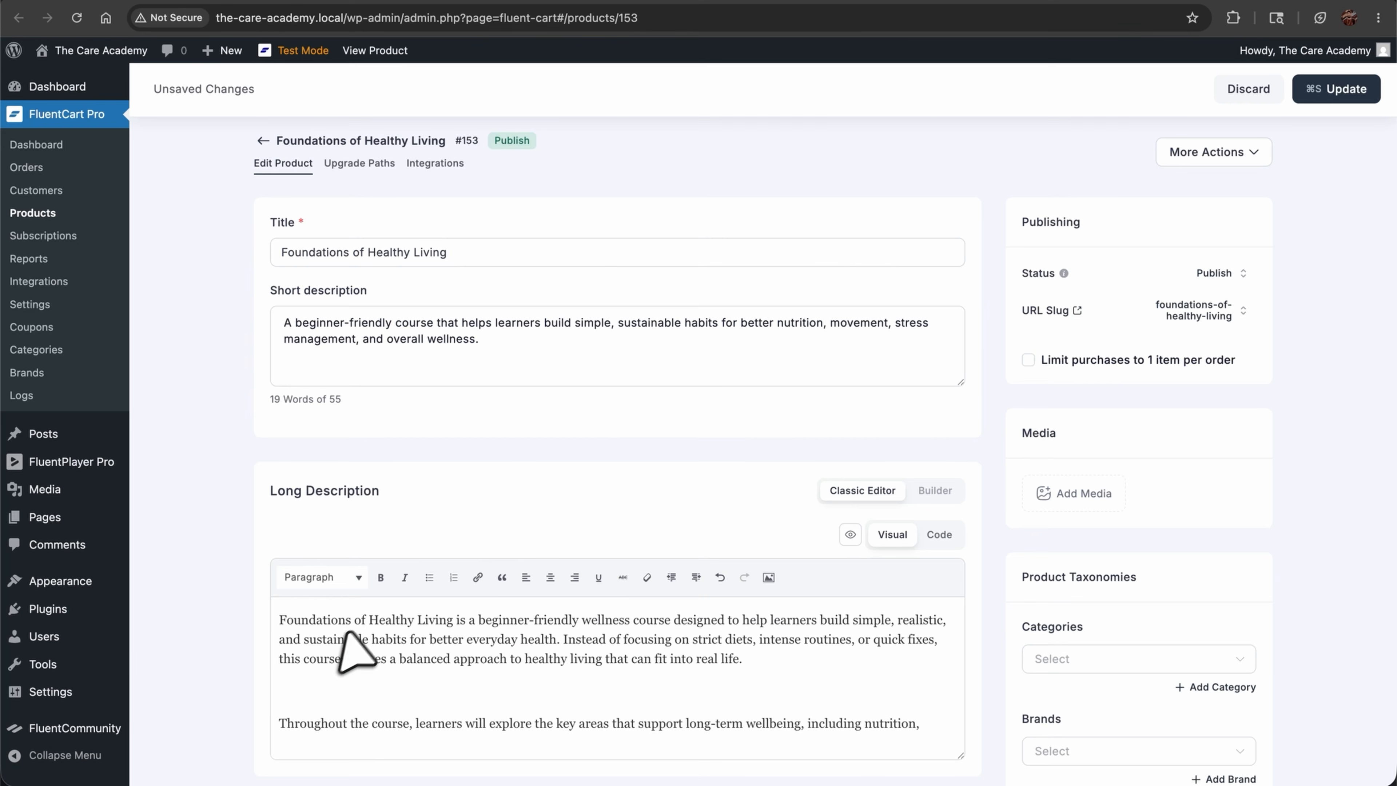
# Add the Foundations of Healthy Living image to the product's media
pyautogui.scroll(-5, 851, 445)
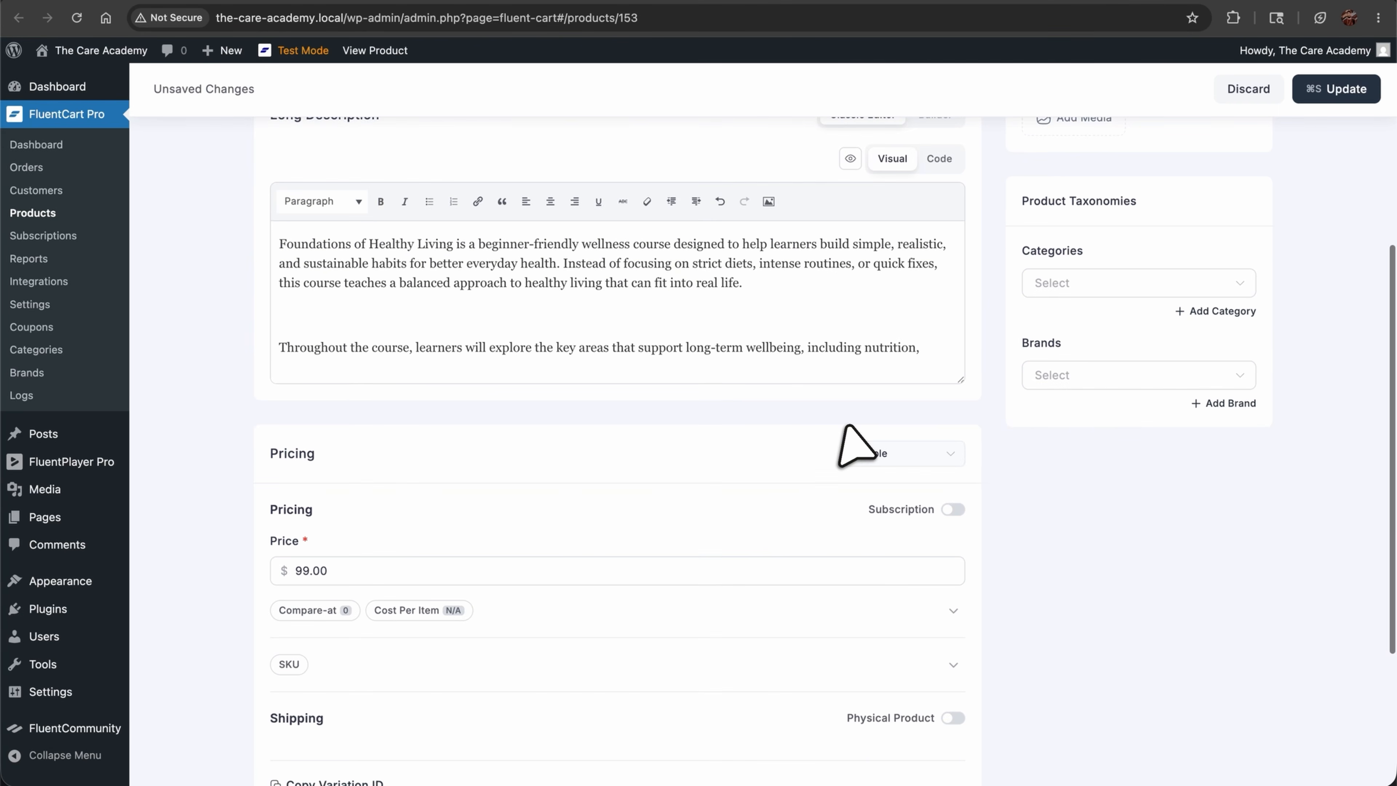
pyautogui.scroll(4, 855, 443)
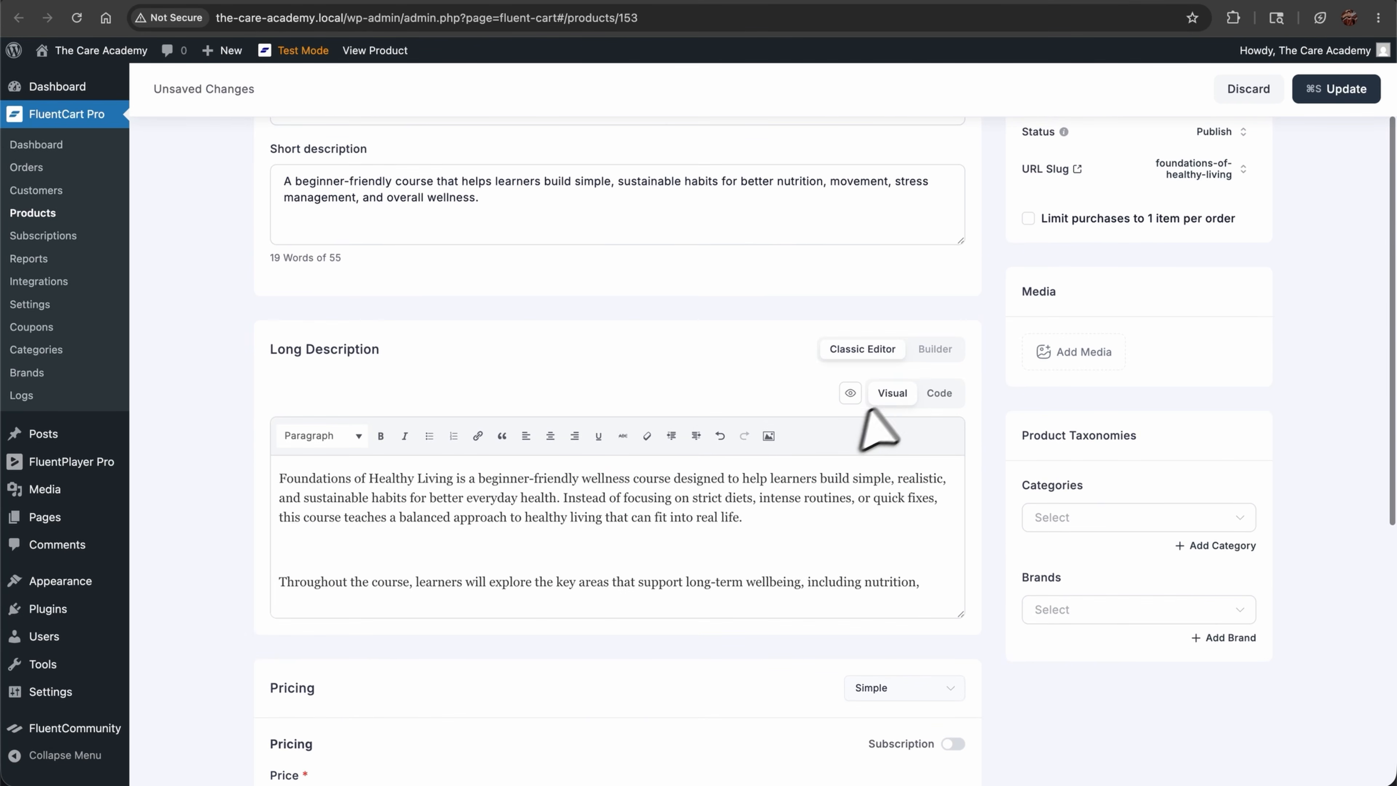
pyautogui.click(1069, 352)
pyautogui.click(890, 563)
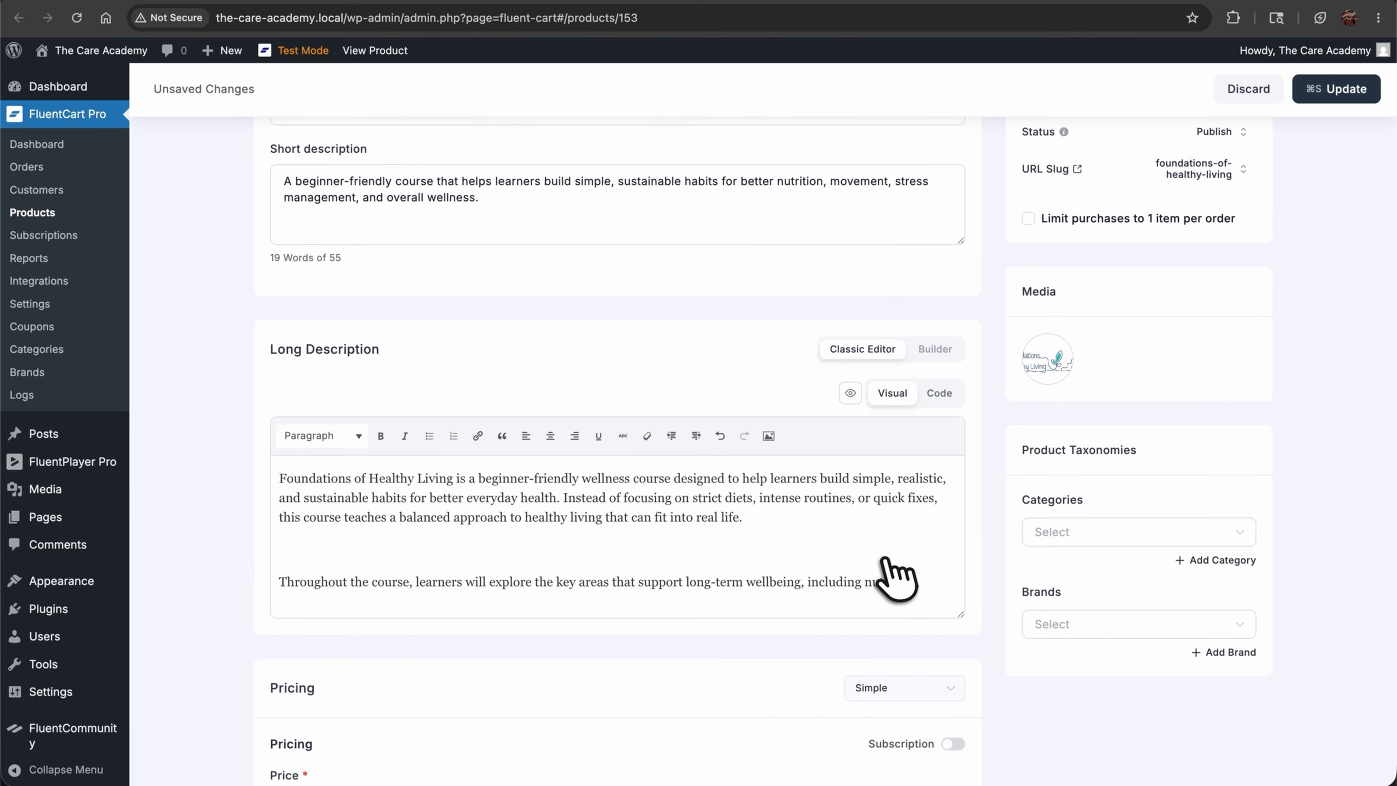
# Change the product's pricing type to Simple Variations, check the new variation form without adding one, and update the product
pyautogui.scroll(-4, 874, 605)
pyautogui.scroll(-1, 865, 632)
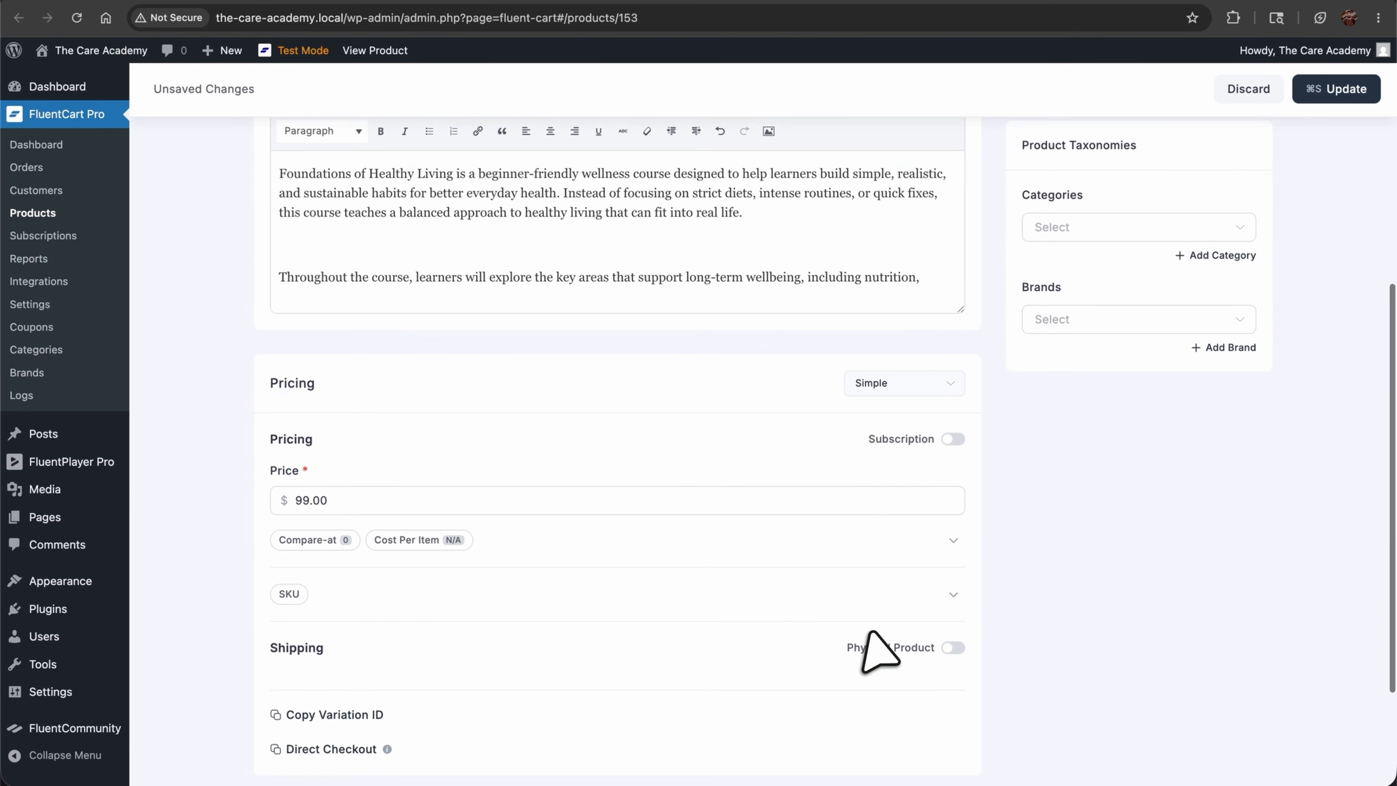
pyautogui.click(886, 385)
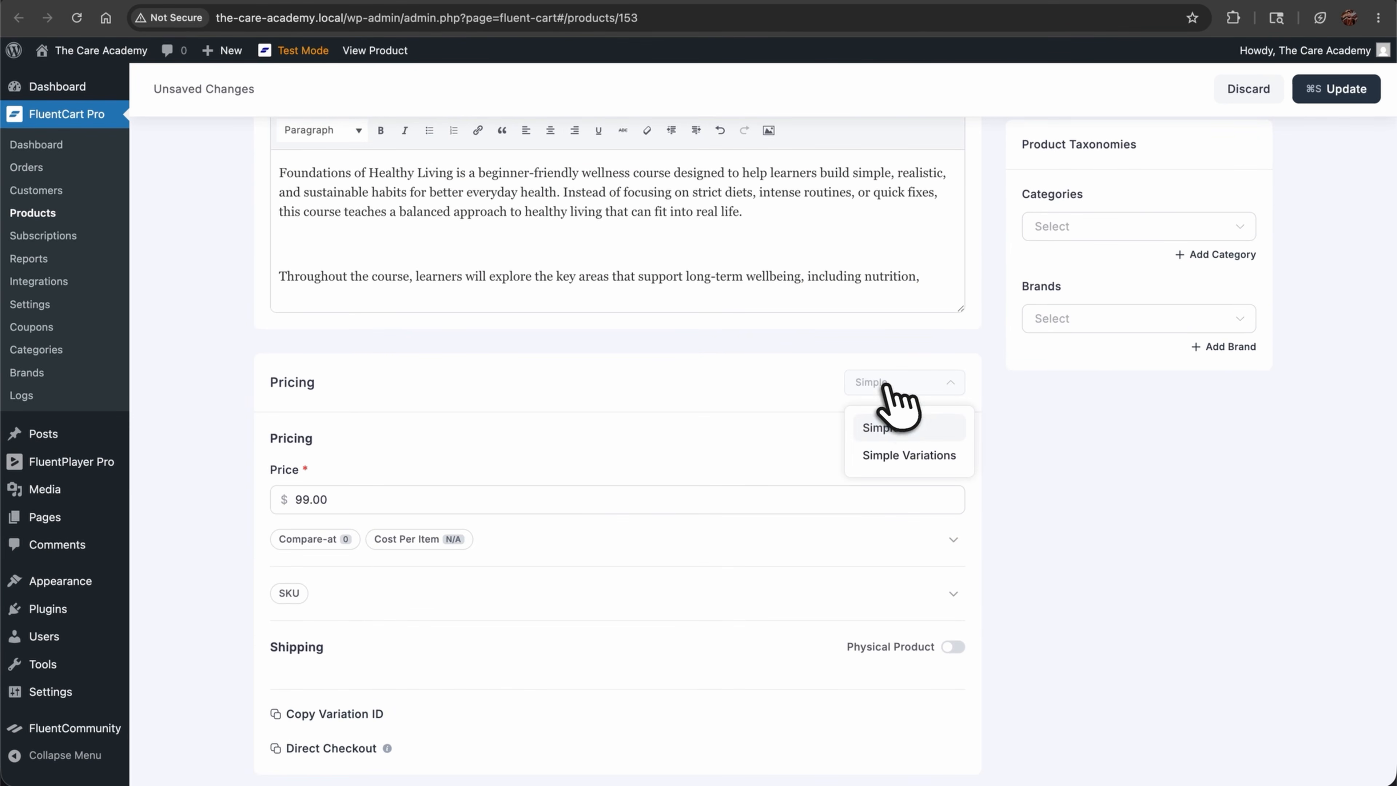
pyautogui.click(907, 452)
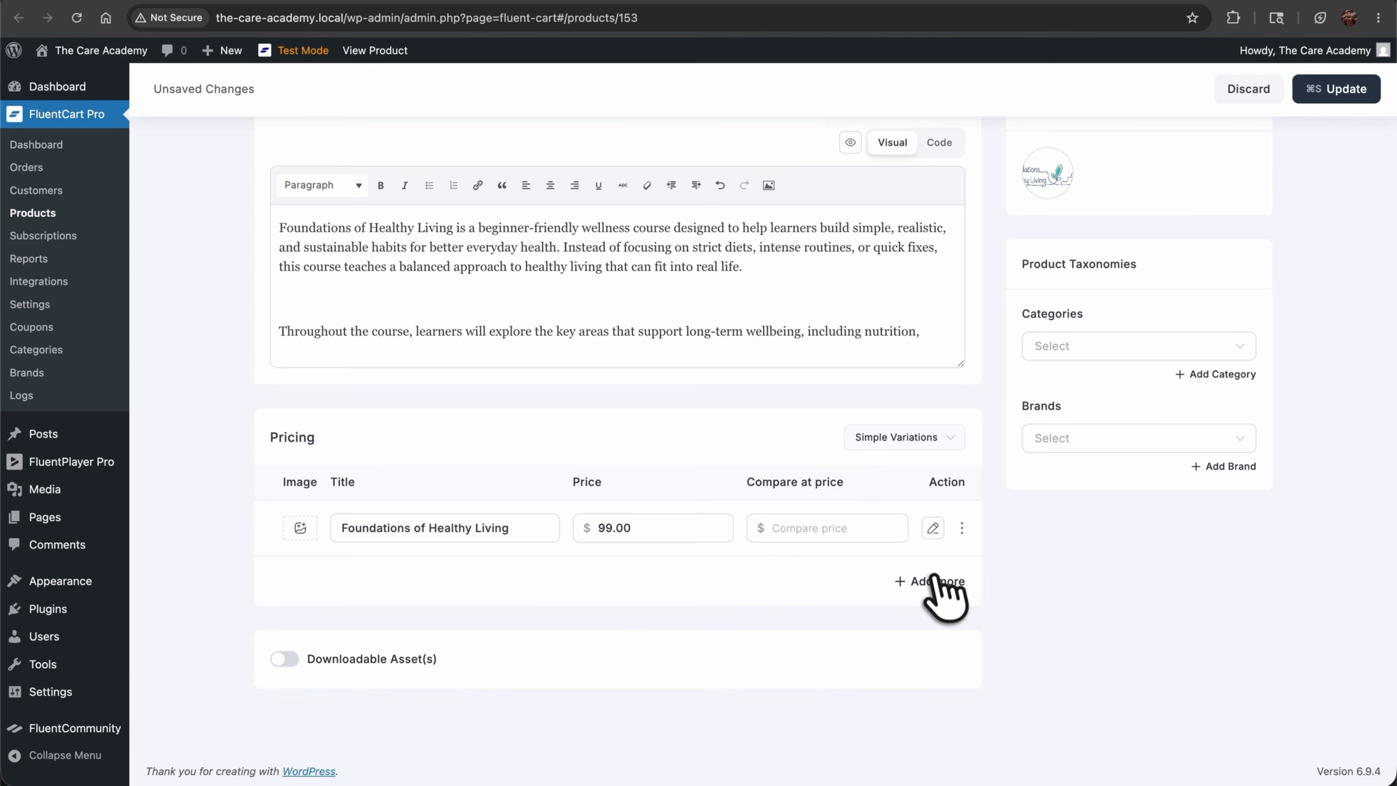
pyautogui.click(935, 582)
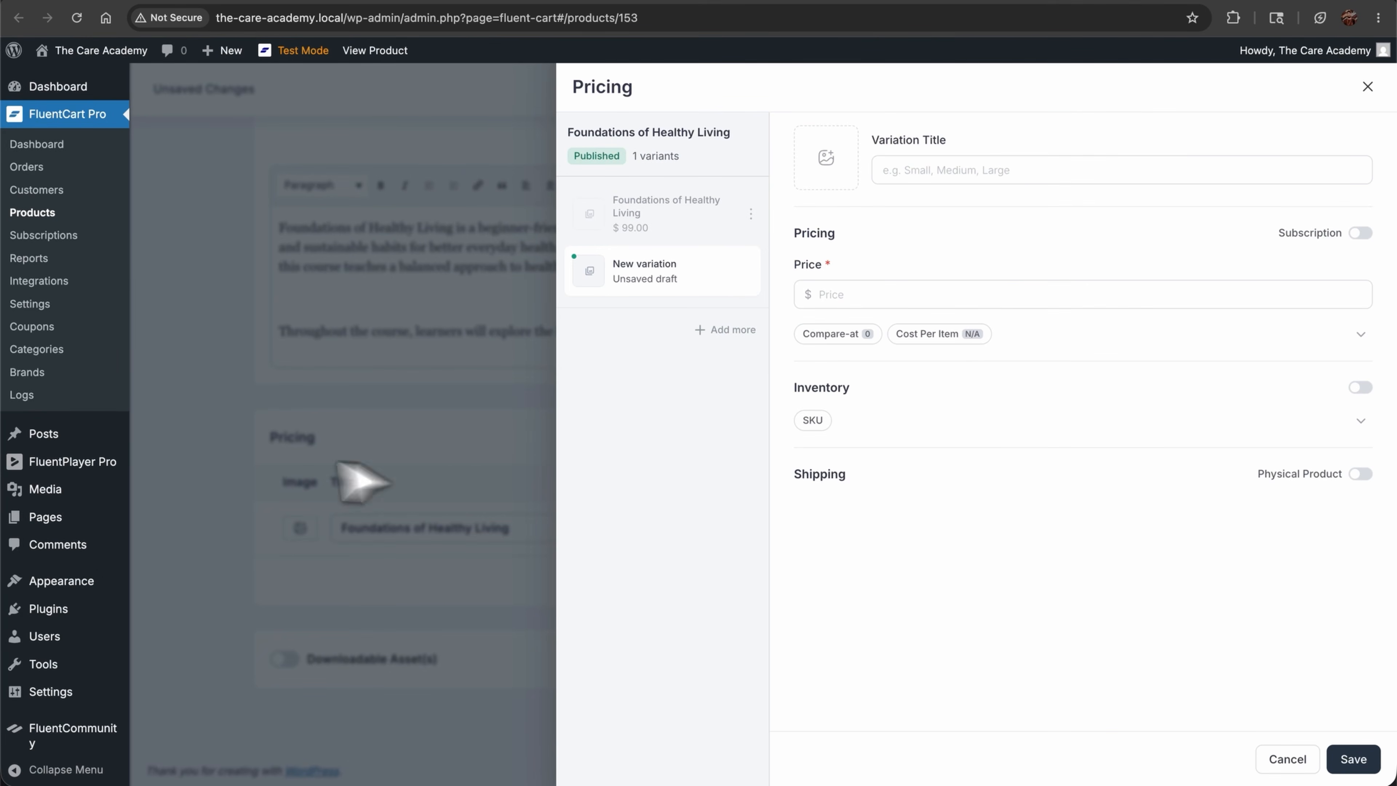
pyautogui.click(211, 454)
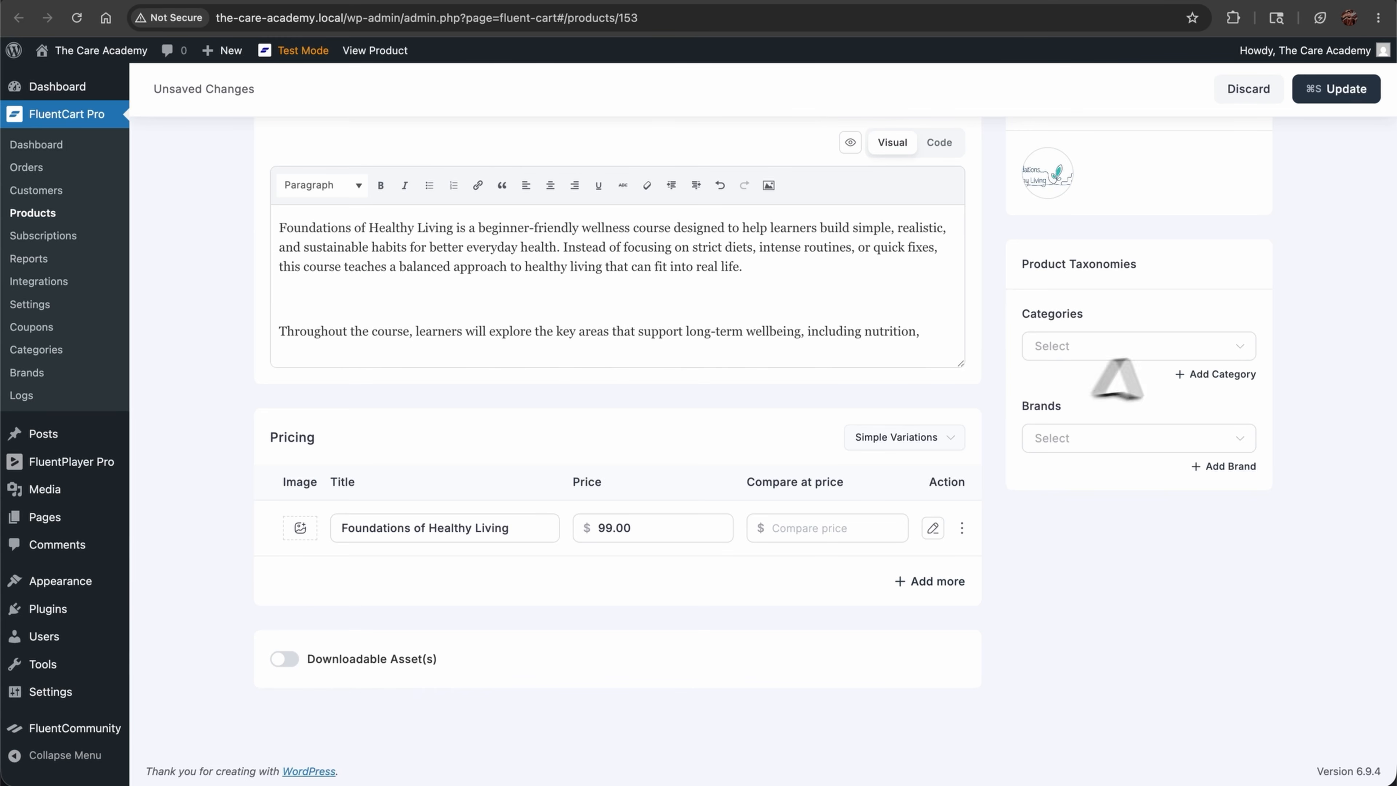
pyautogui.click(1334, 98)
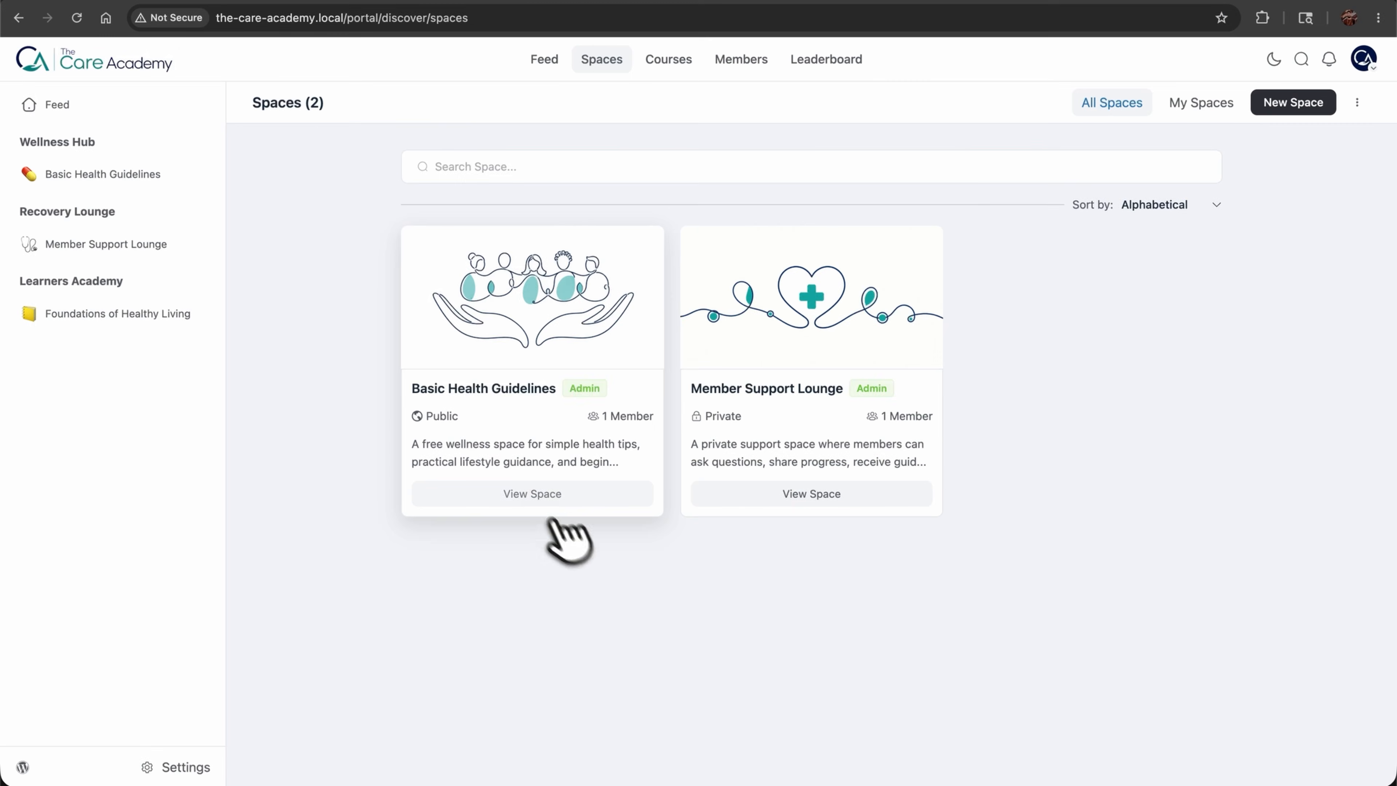
# Add the first six listed WordPress users to the Basic Health Guidelines space with the Member role
pyautogui.click(532, 493)
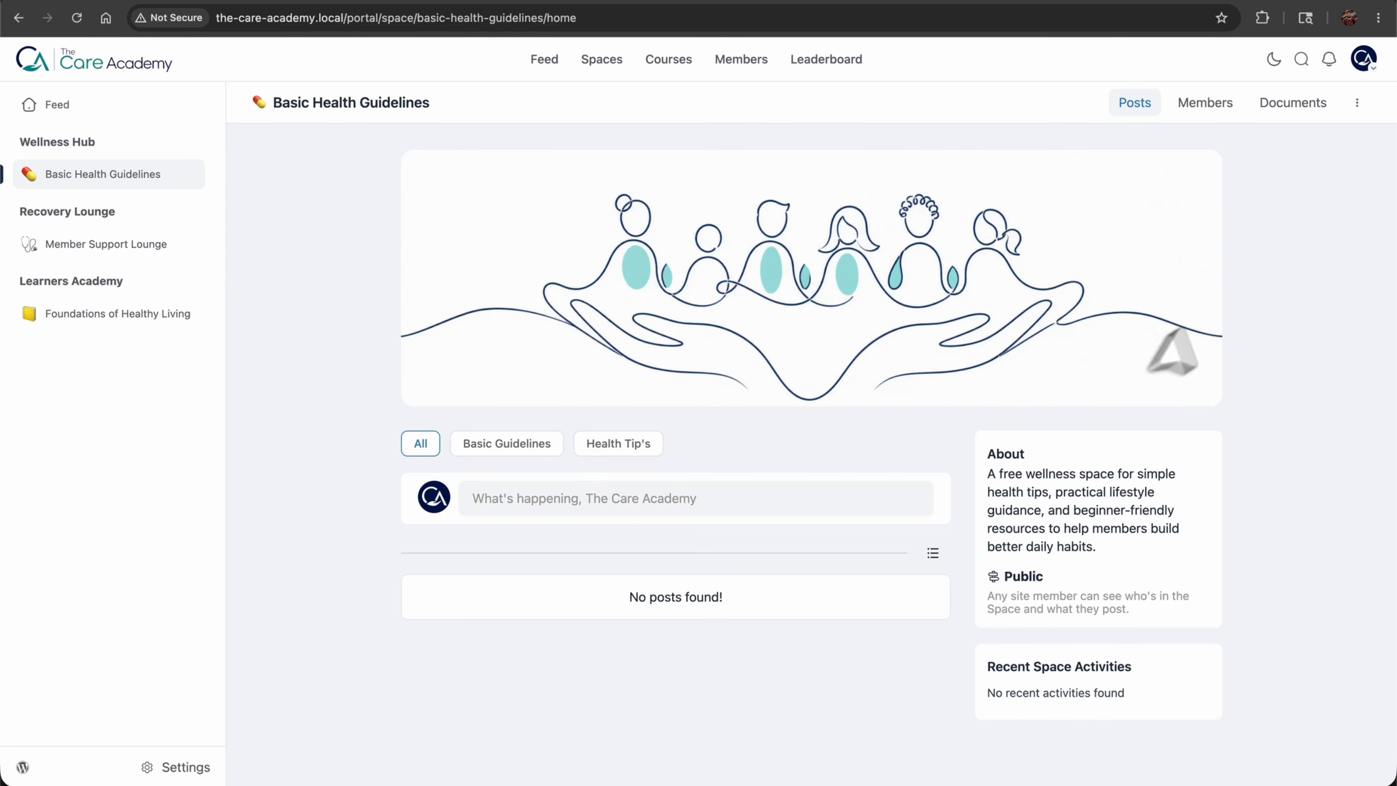
pyautogui.click(1224, 116)
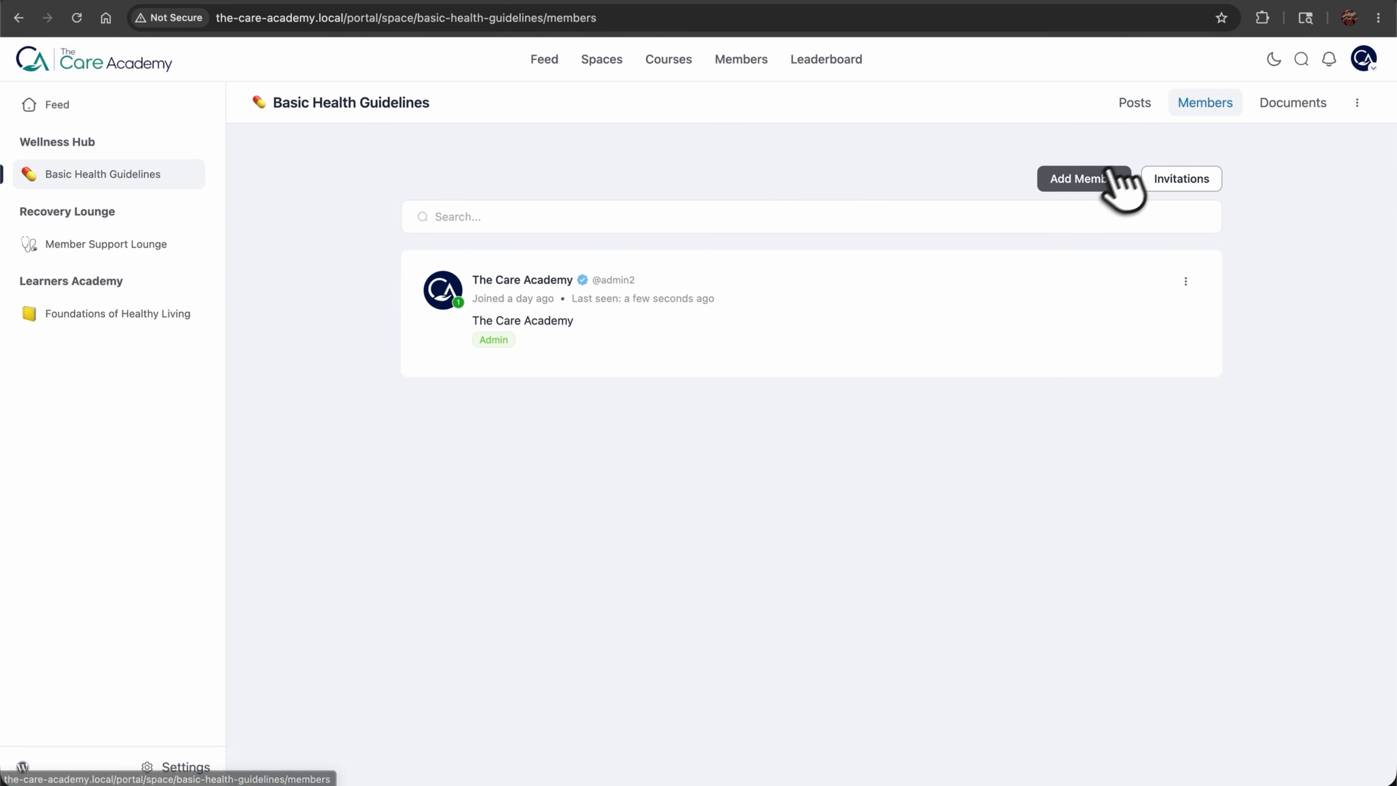
pyautogui.click(1094, 179)
pyautogui.click(906, 193)
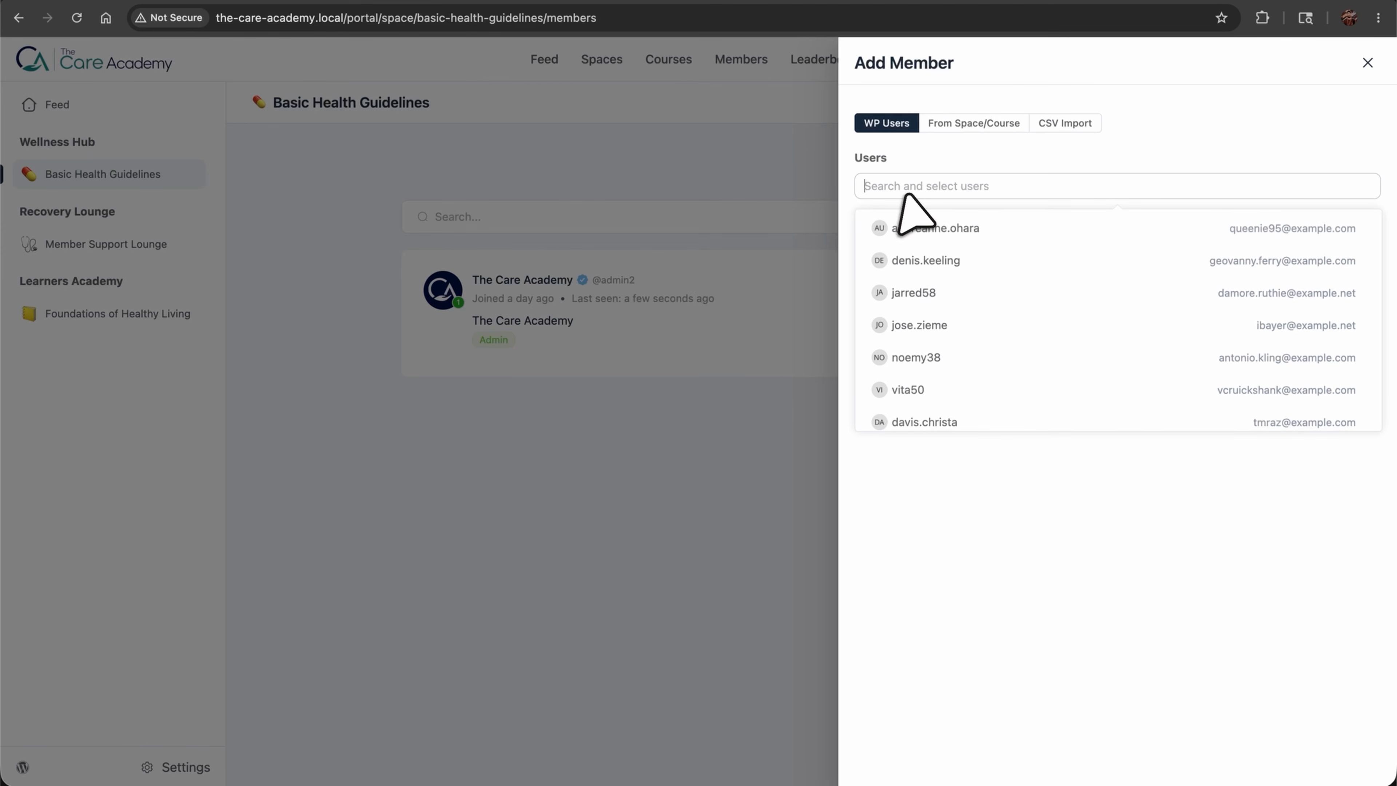
pyautogui.click(914, 228)
pyautogui.click(918, 260)
pyautogui.click(917, 292)
pyautogui.click(918, 349)
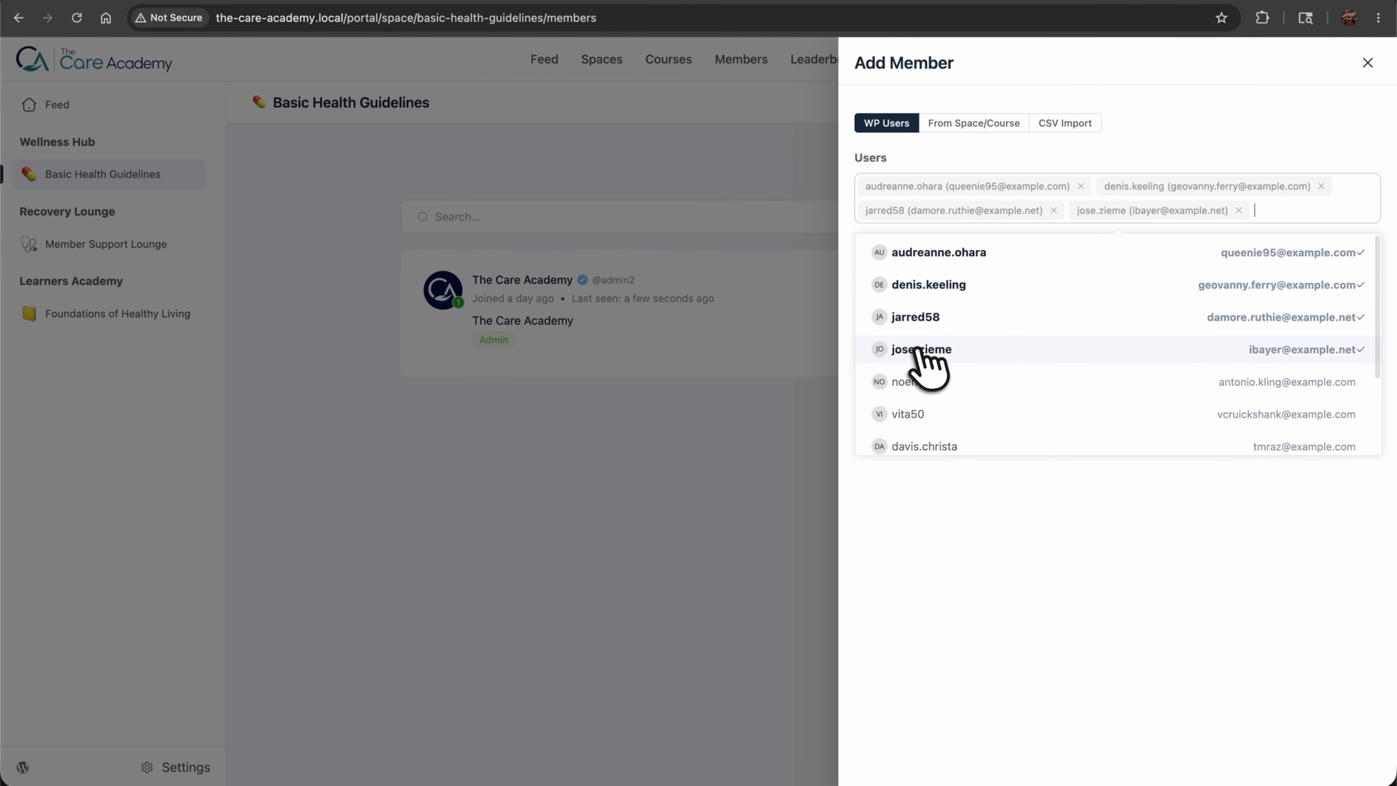
pyautogui.click(920, 381)
pyautogui.click(935, 438)
pyautogui.click(945, 413)
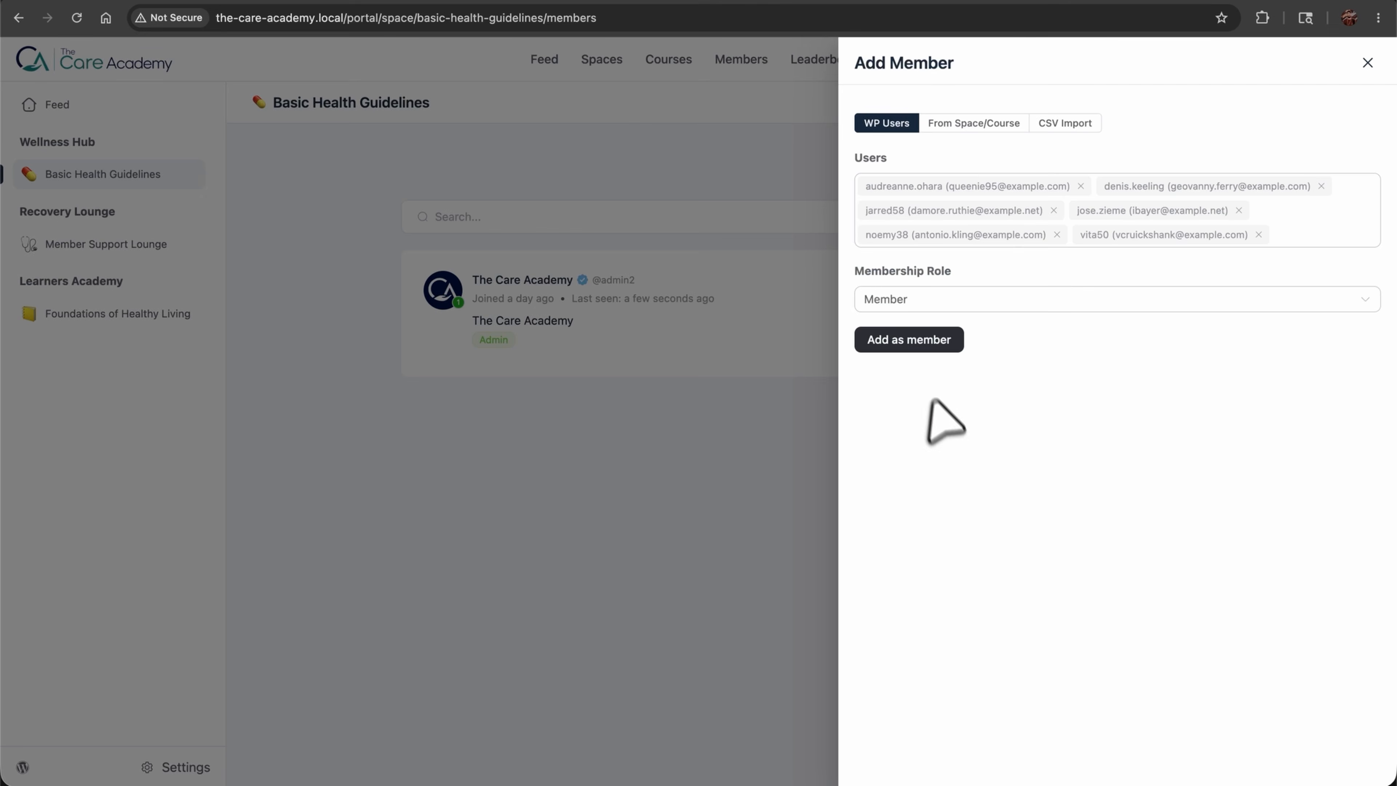
pyautogui.click(924, 340)
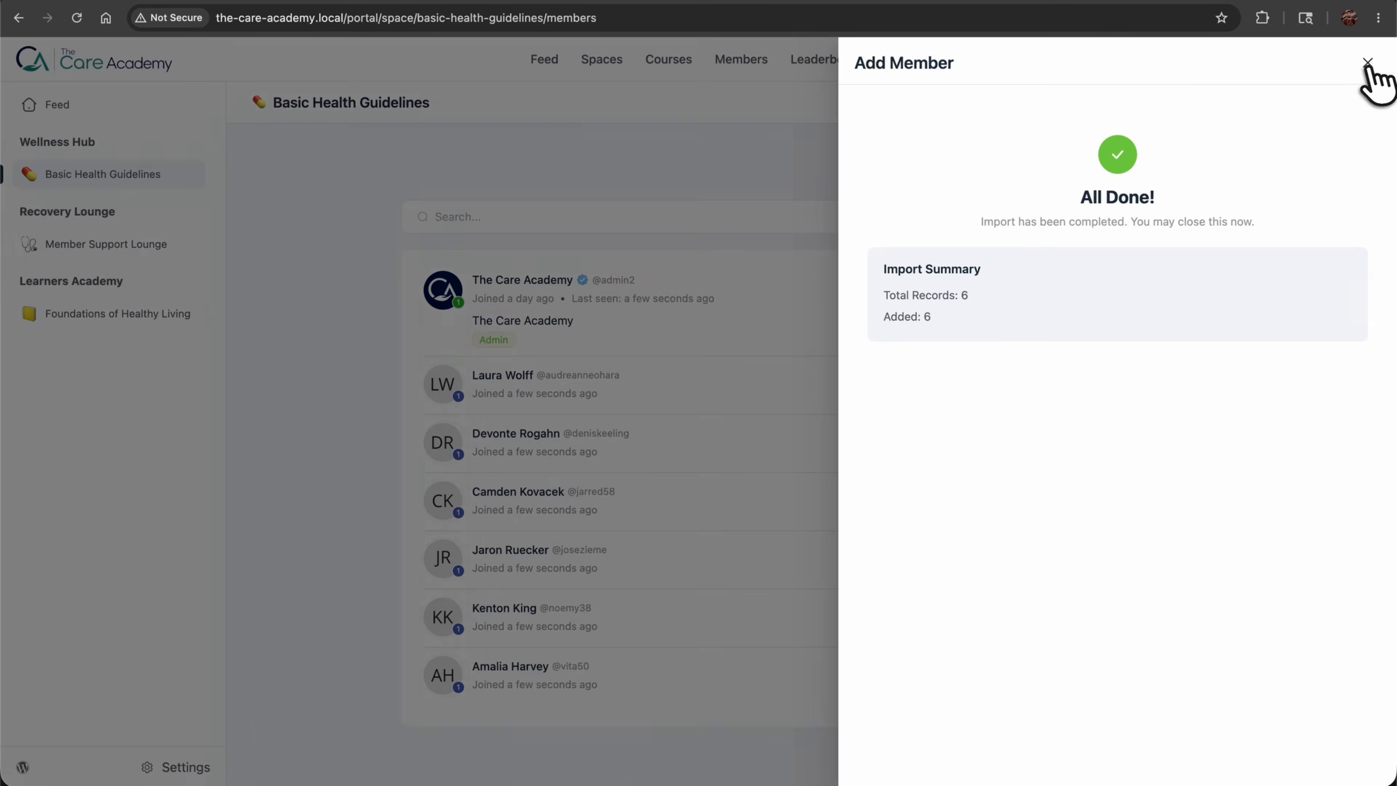
pyautogui.click(1368, 62)
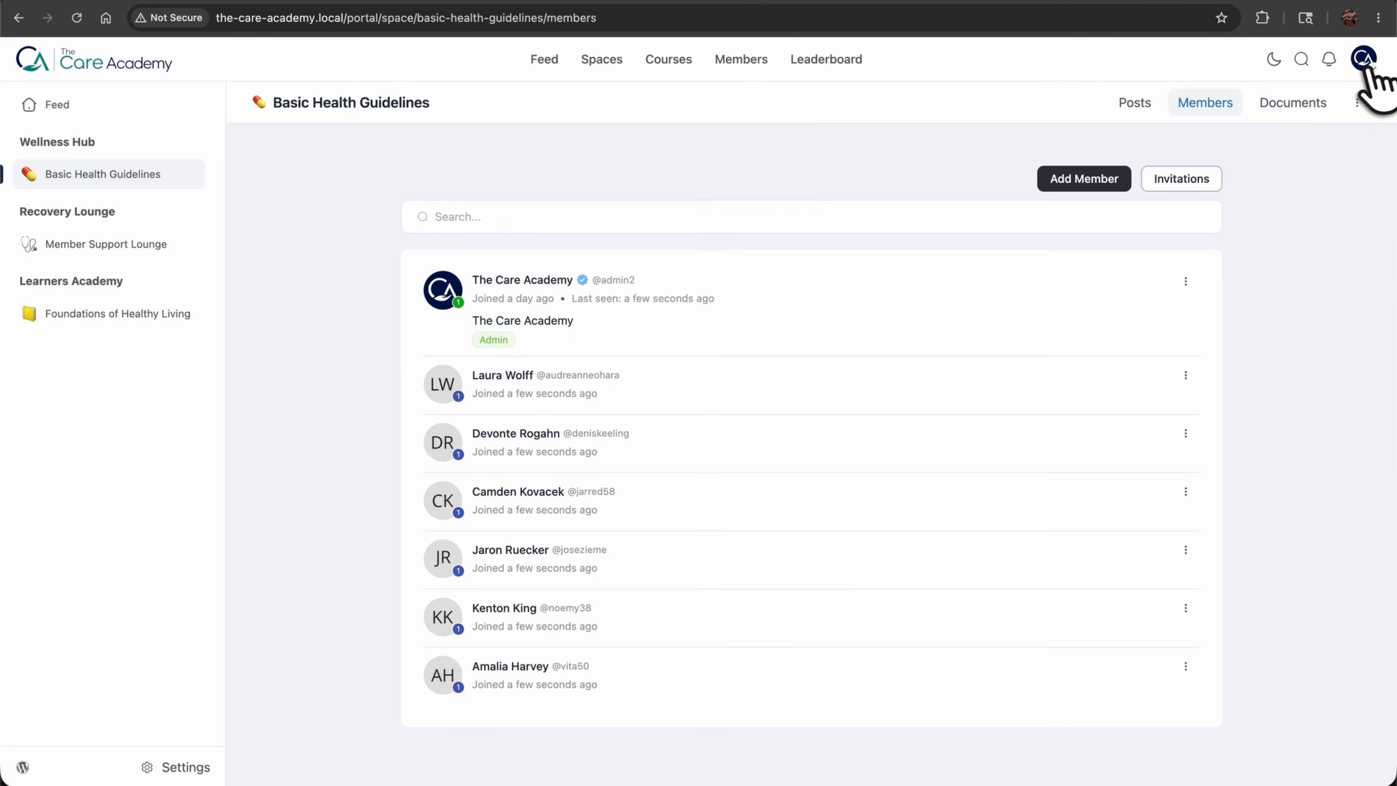
# Create a new invitation link for joining the Basic Health Guidelines space
pyautogui.click(1180, 179)
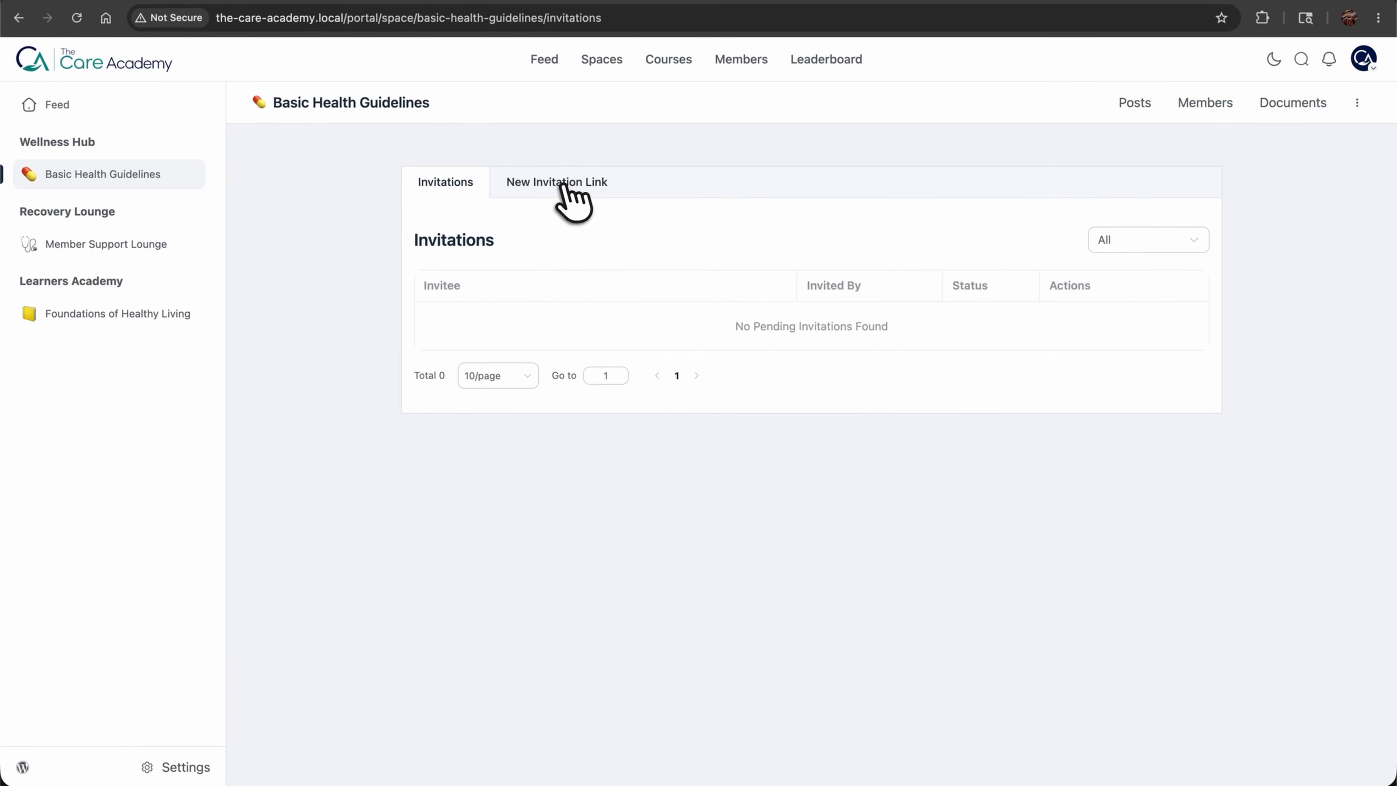
pyautogui.click(565, 183)
pyautogui.click(492, 488)
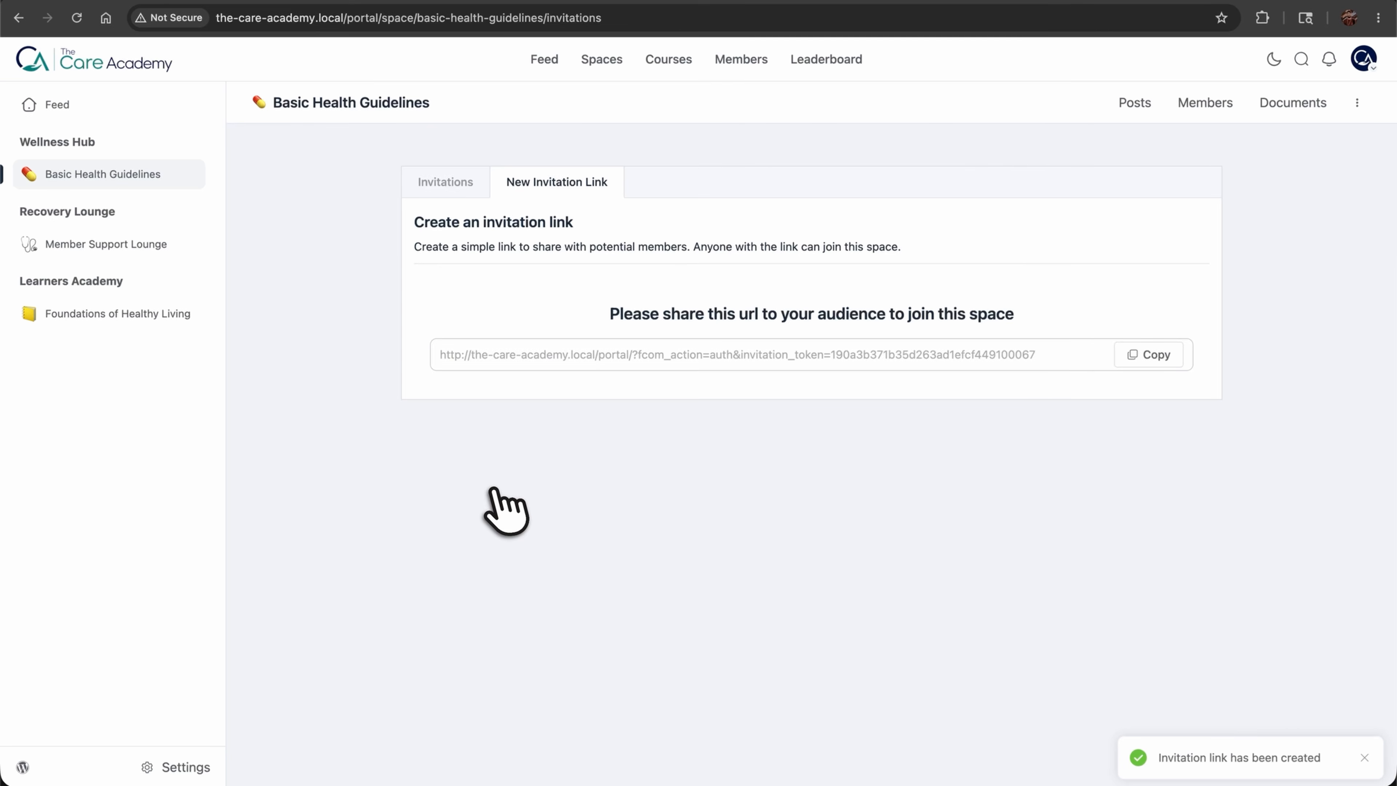
pyautogui.click(498, 509)
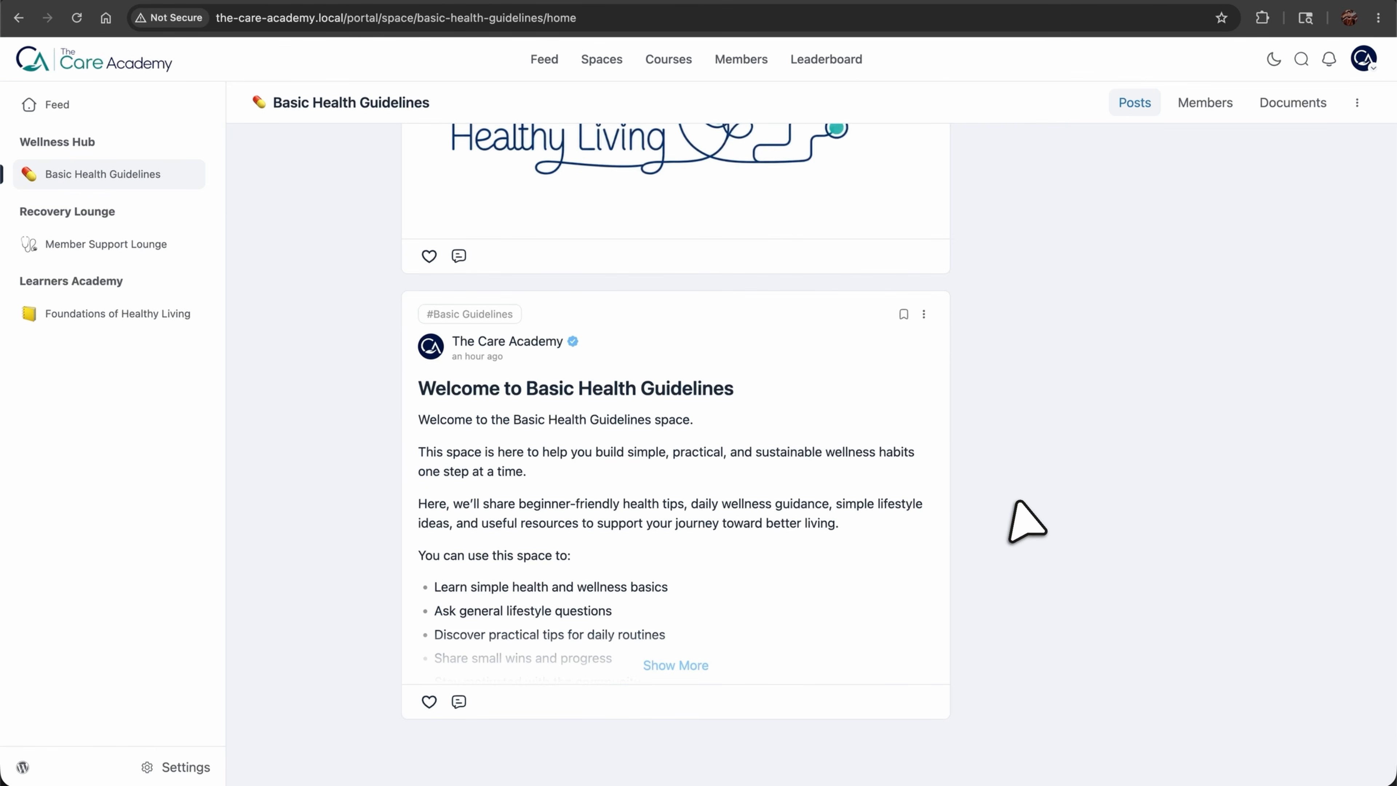
# Review the published posts and recent activities in the Basic Health Guidelines space
pyautogui.scroll(10, 1026, 522)
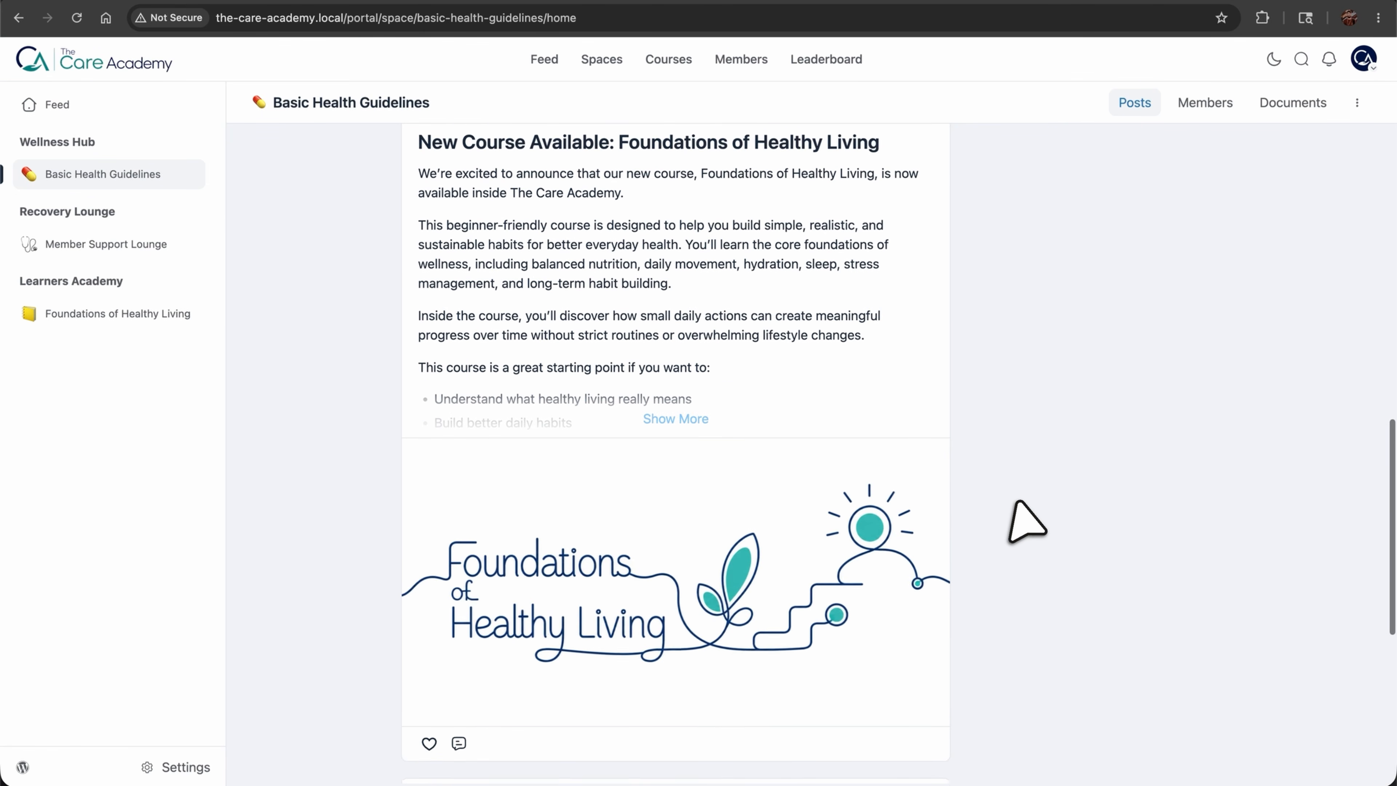
pyautogui.scroll(10, 1026, 521)
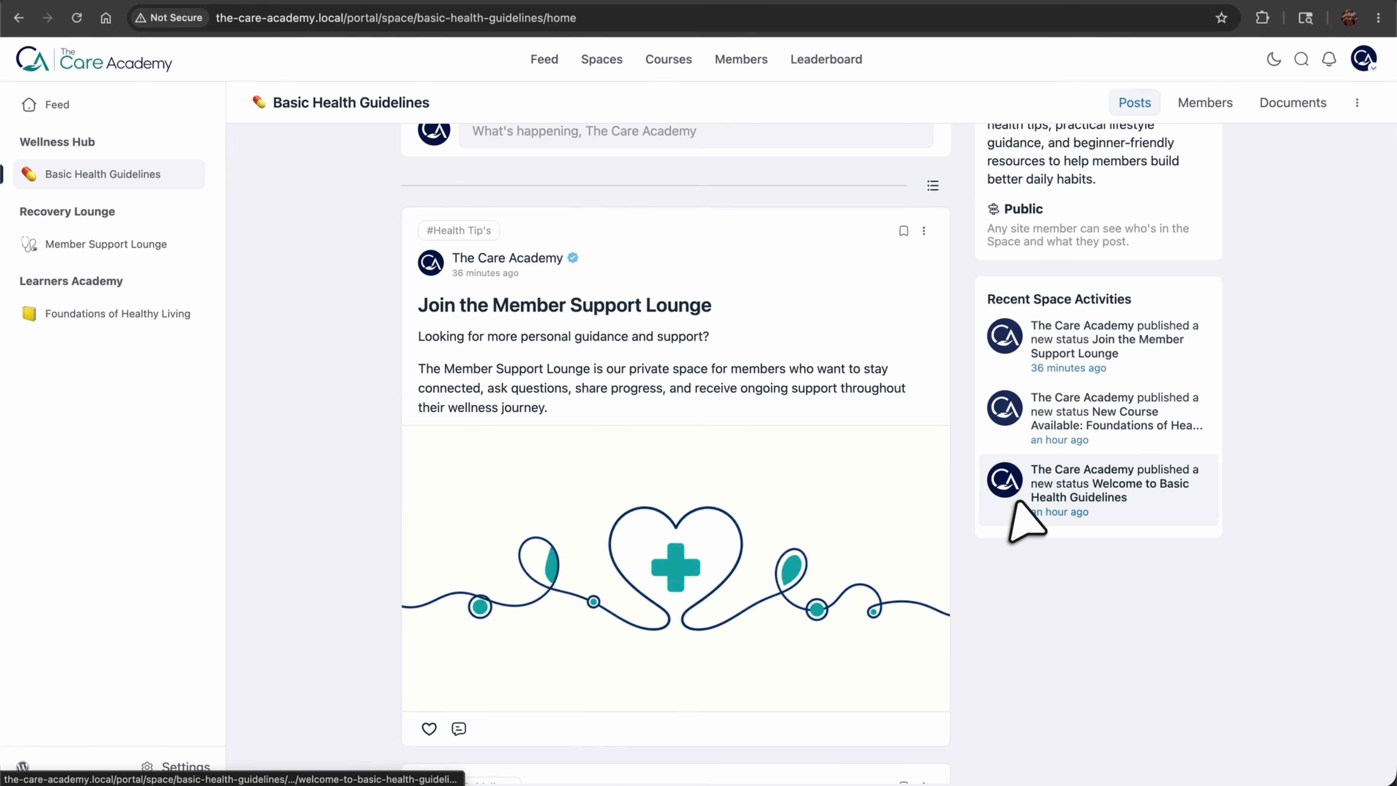
pyautogui.click(1014, 504)
# Assign the Wellness Starter profile badge in the member's profile settings and save the changes
pyautogui.scroll(-10, 858, 594)
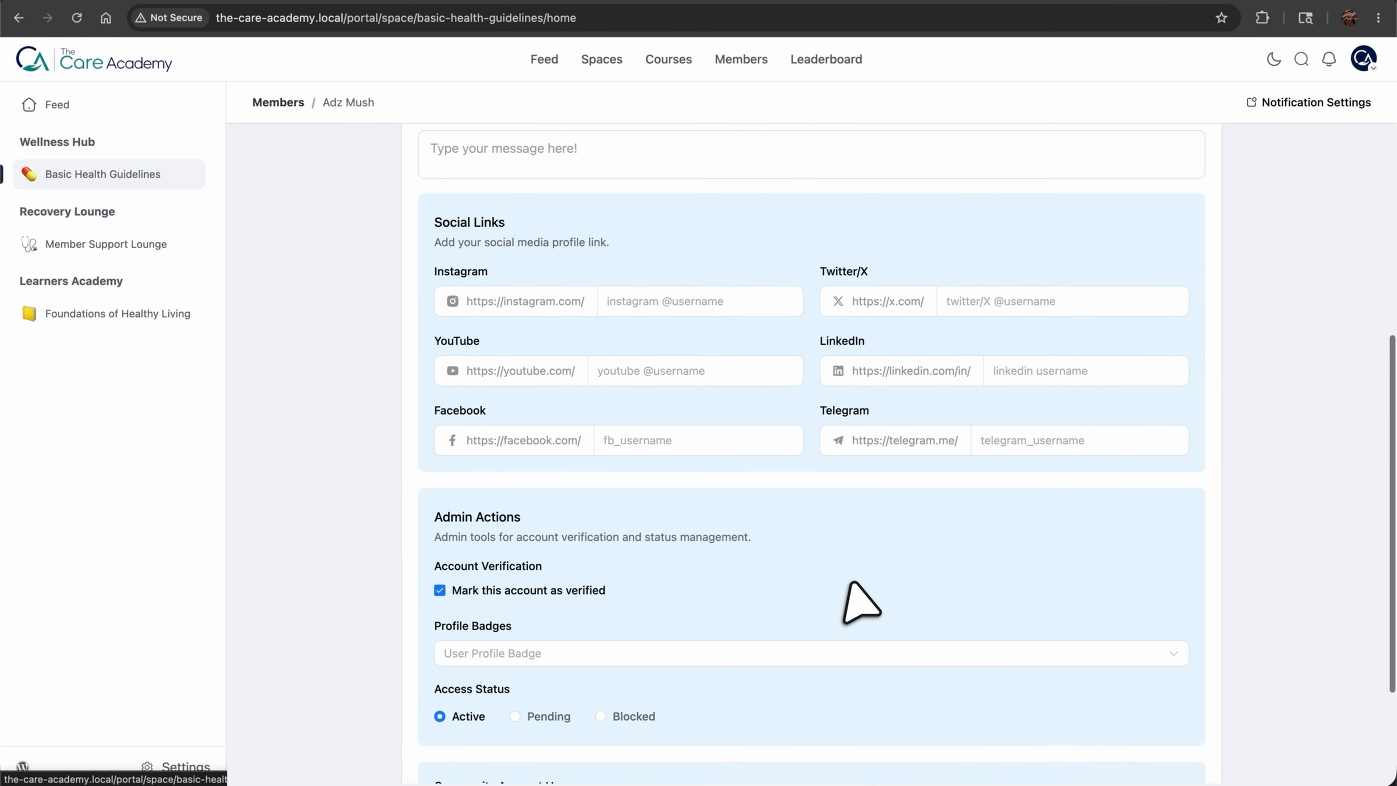
pyautogui.scroll(-2, 850, 582)
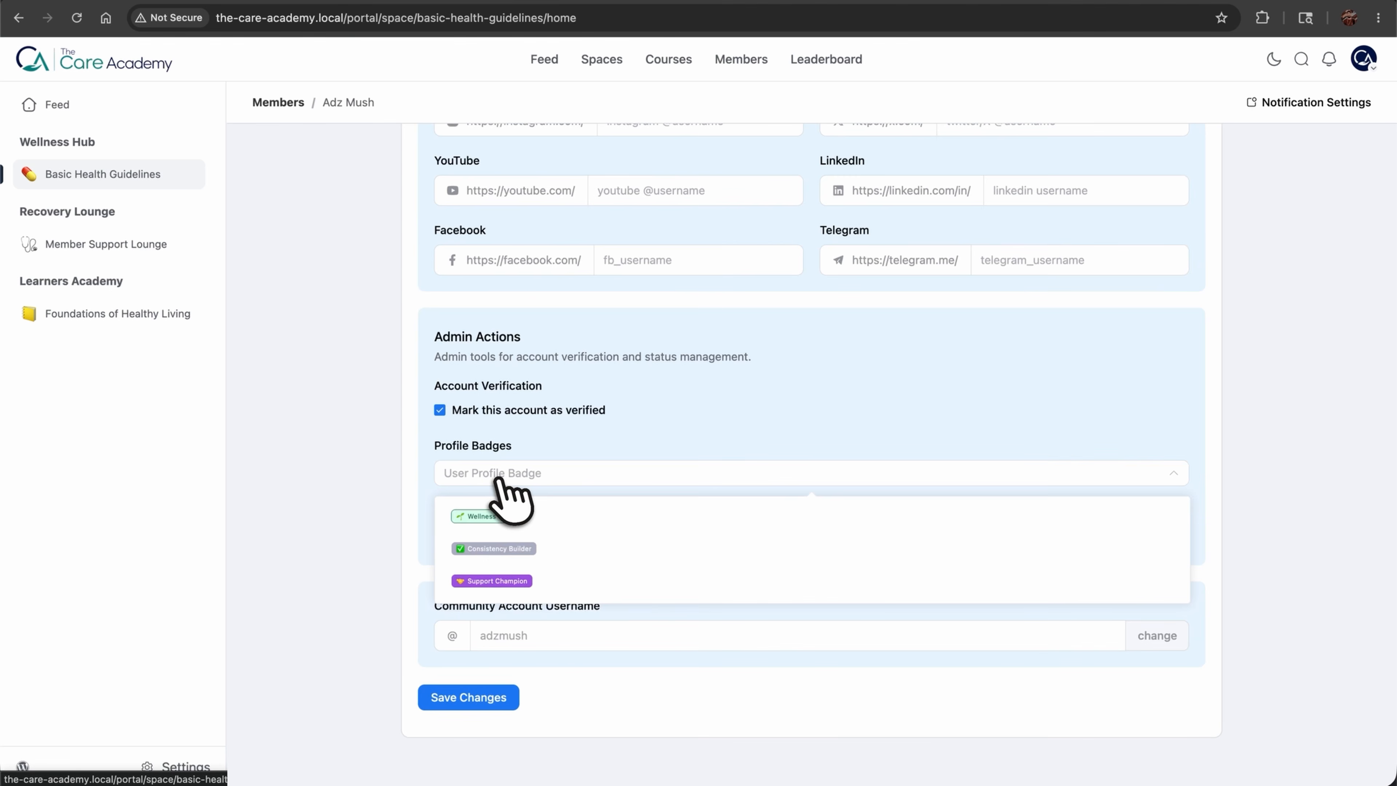
pyautogui.click(505, 697)
# Examine the community leaderboards, including the levels and the 7-day, 30-day and all-time rankings
pyautogui.click(826, 59)
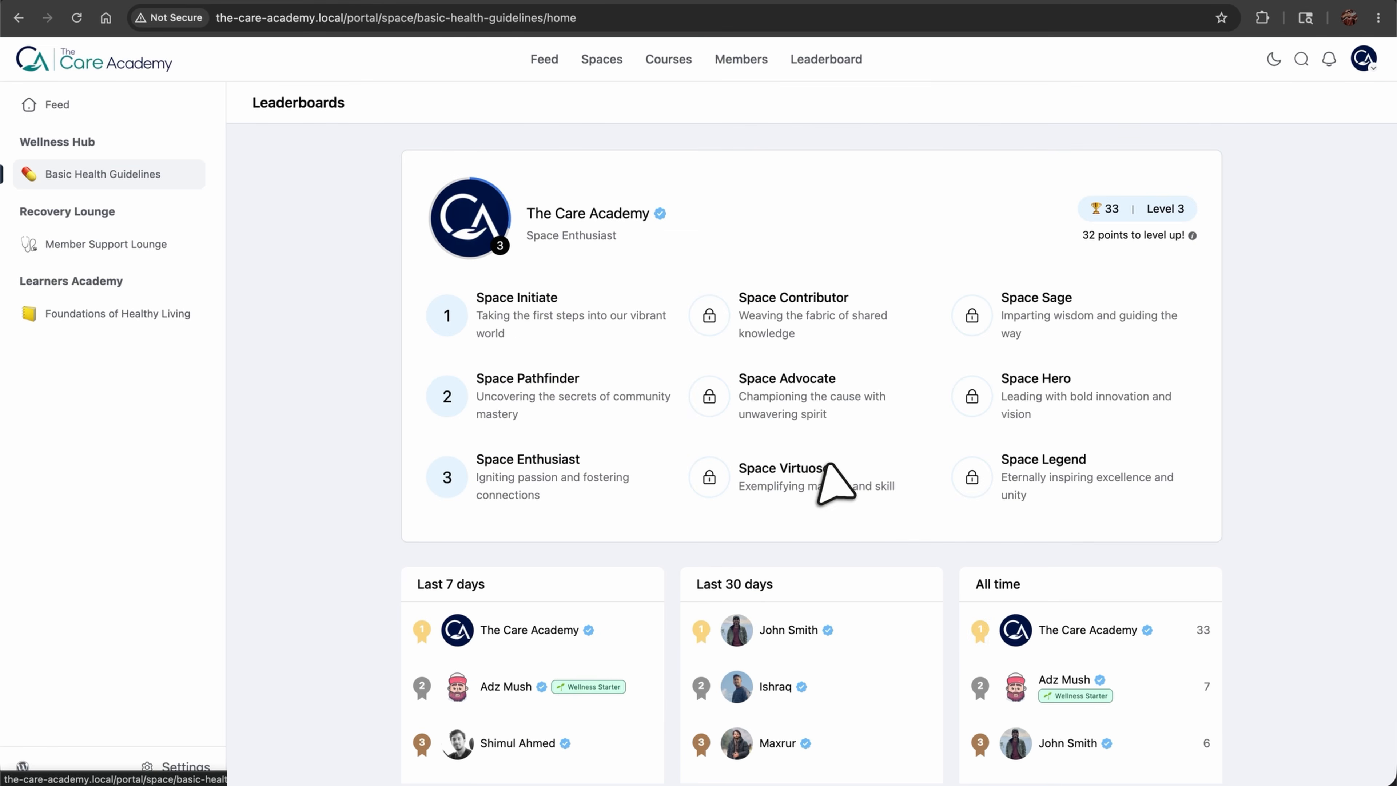
pyautogui.scroll(-8, 825, 465)
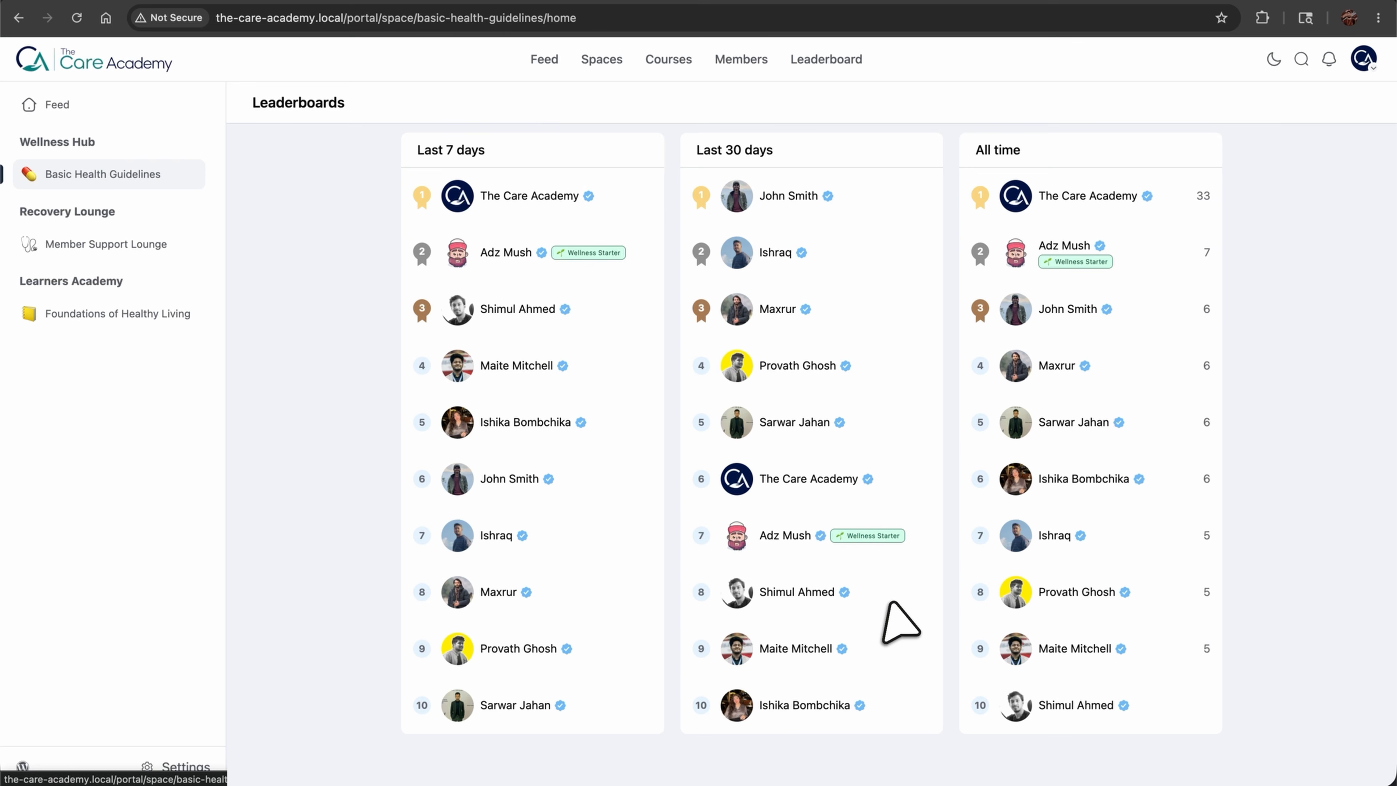